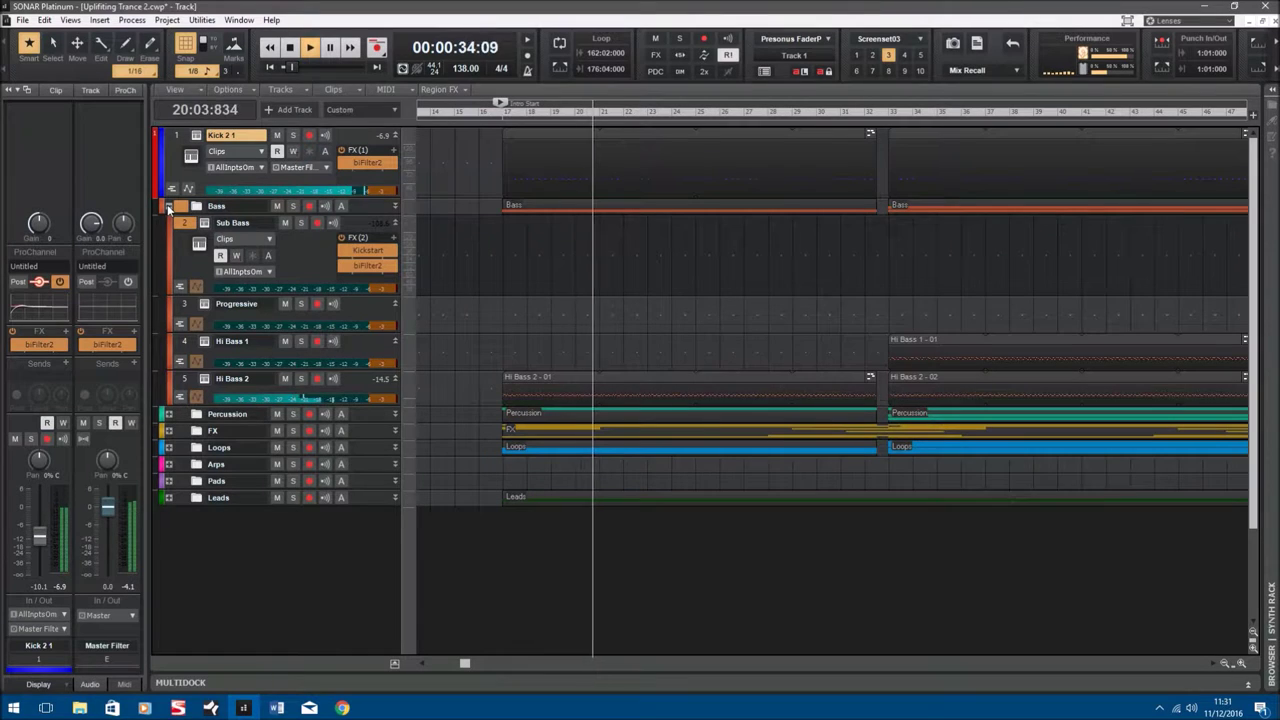
# Enlarge the Hi Bass 2 track, then inspect its Kickstart effect and the notes of its first clip in the piano roll.
pyautogui.moveTo(333, 404); pyautogui.dragTo(338, 441)
pyautogui.doubleClick(365, 408)
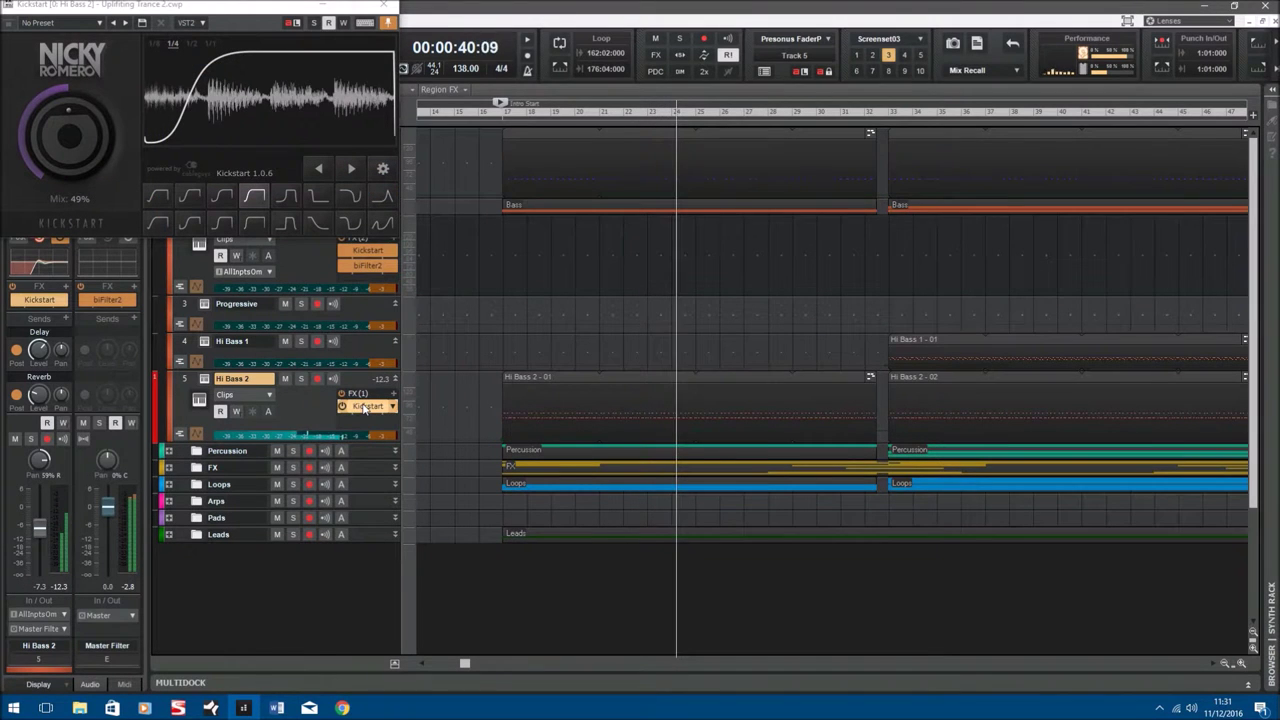
pyautogui.click(404, 213)
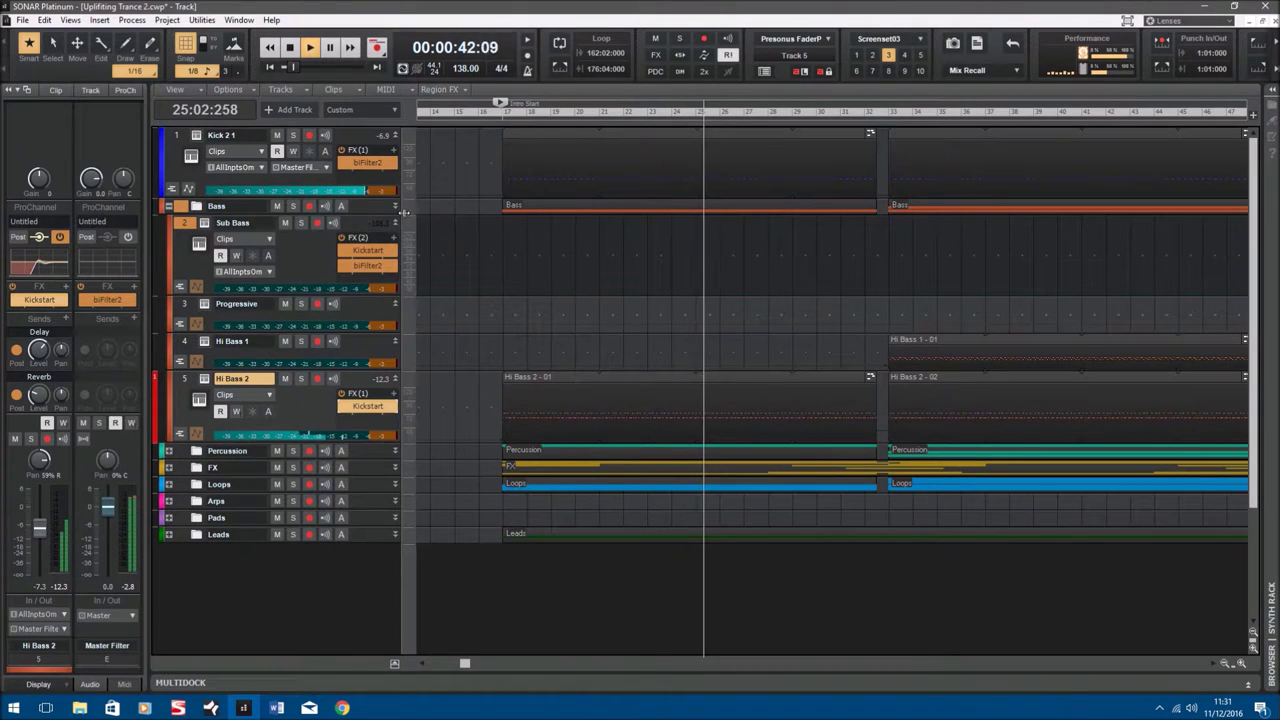
pyautogui.doubleClick(521, 377)
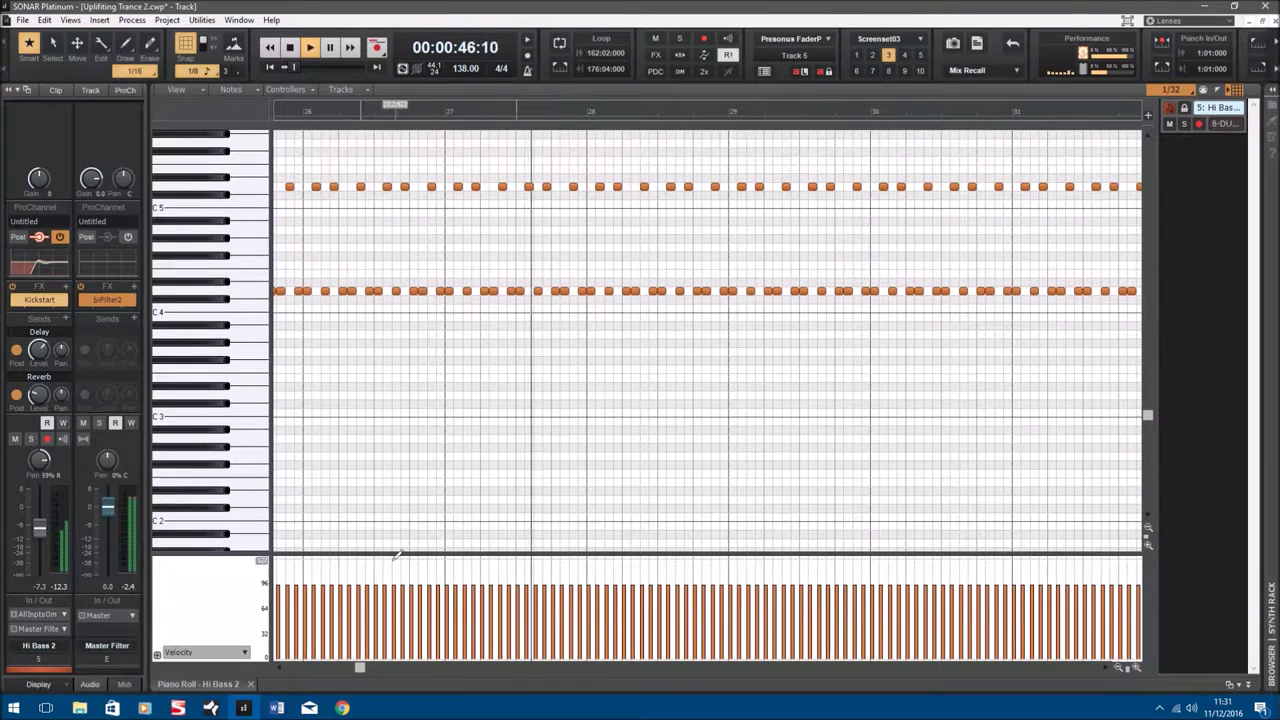
pyautogui.click(251, 684)
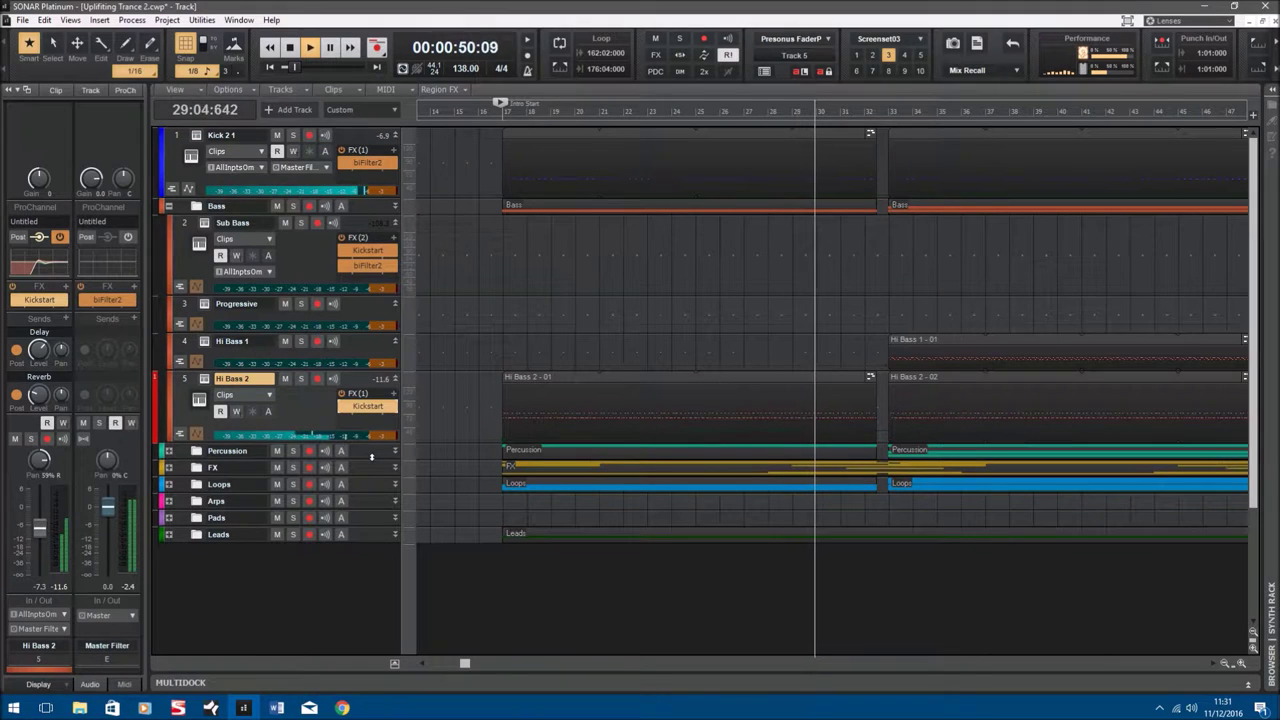
# Expand the Loops folder and review the notes of the Hi Bass 1 - 01 clip in the piano roll.
pyautogui.click(168, 484)
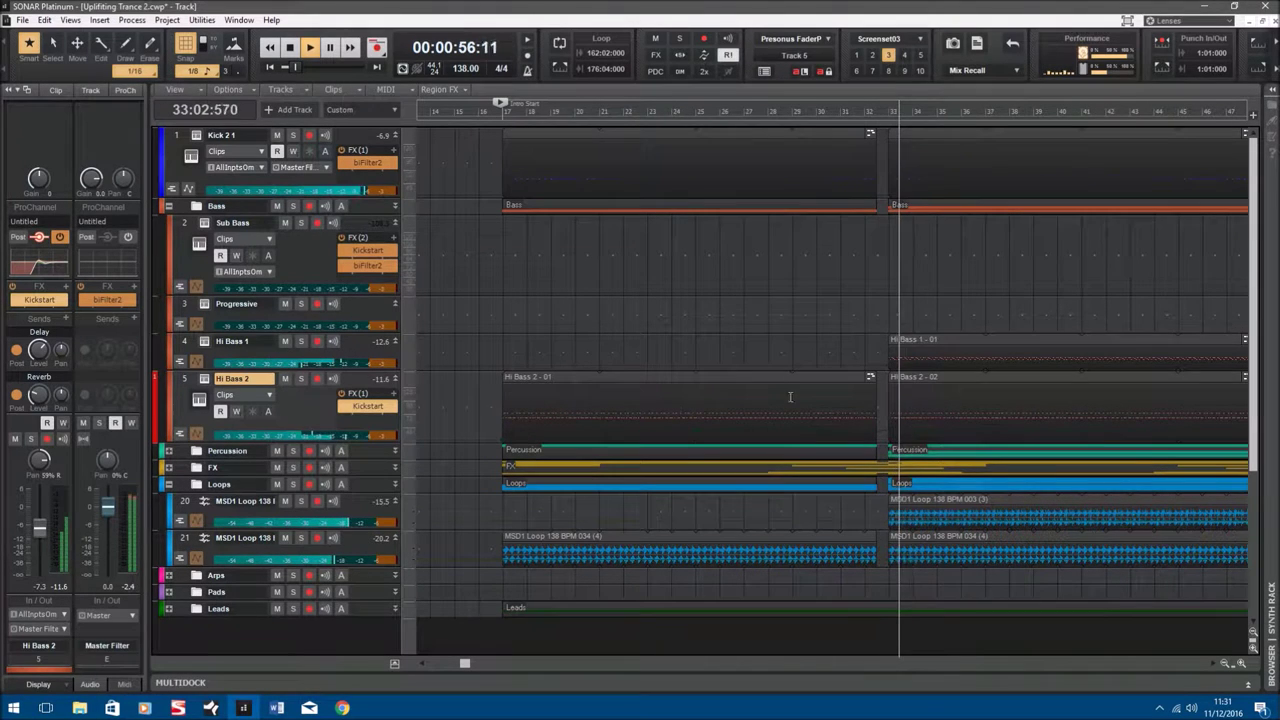
pyautogui.click(944, 339)
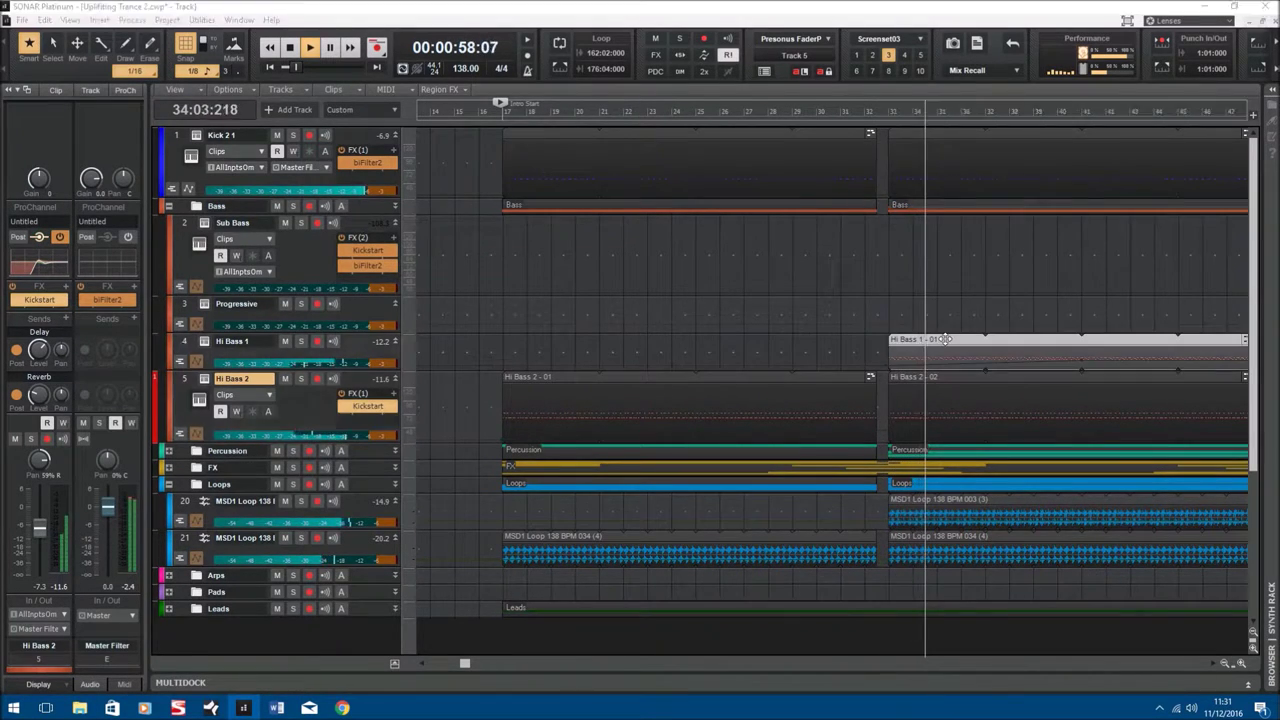
pyautogui.doubleClick(944, 339)
pyautogui.scroll(3, 650, 343)
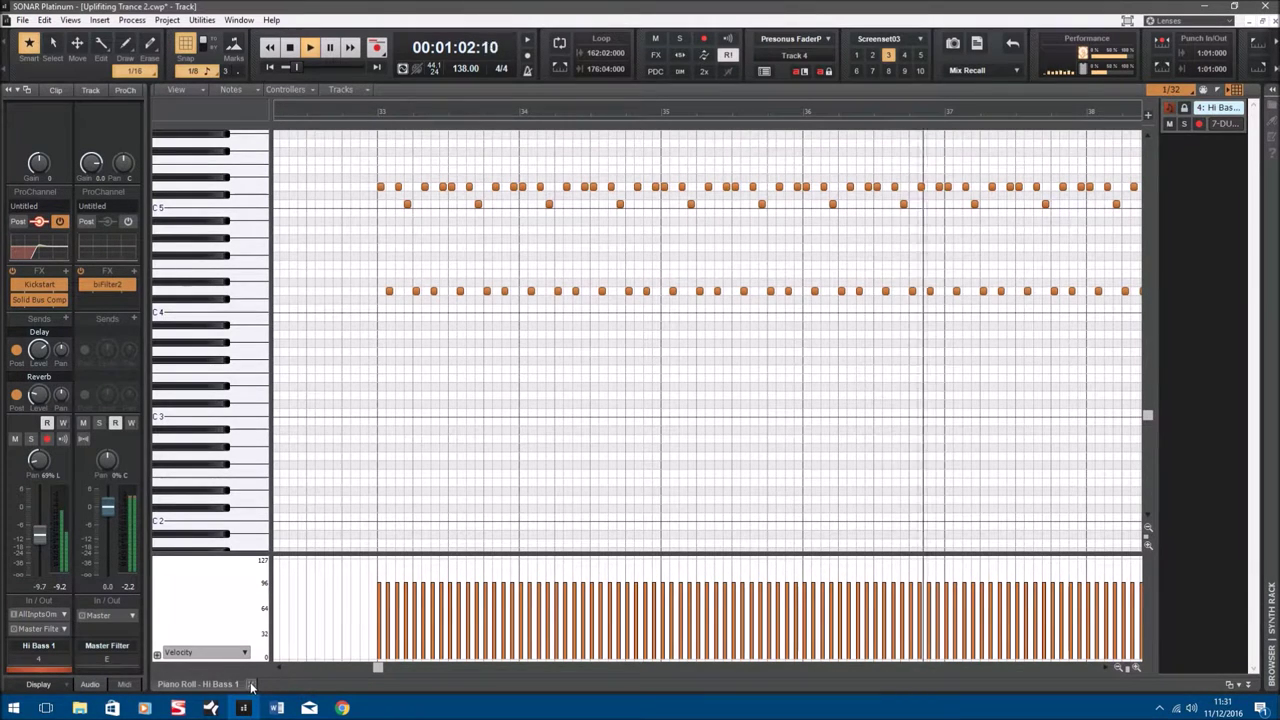
pyautogui.press('d')
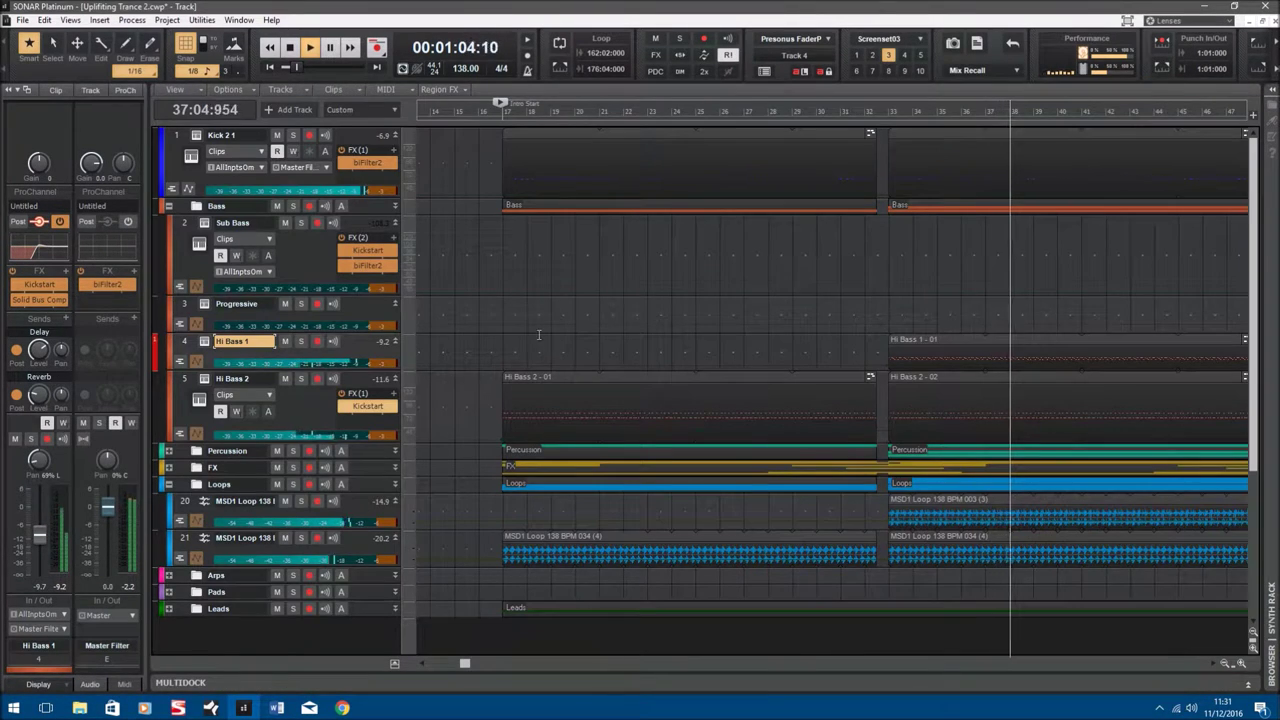
# Expand the Percussion folder and inspect the Grace sampler instruments of the Closed HH and Snare tracks.
pyautogui.scroll(-3, 541, 338)
pyautogui.click(169, 300)
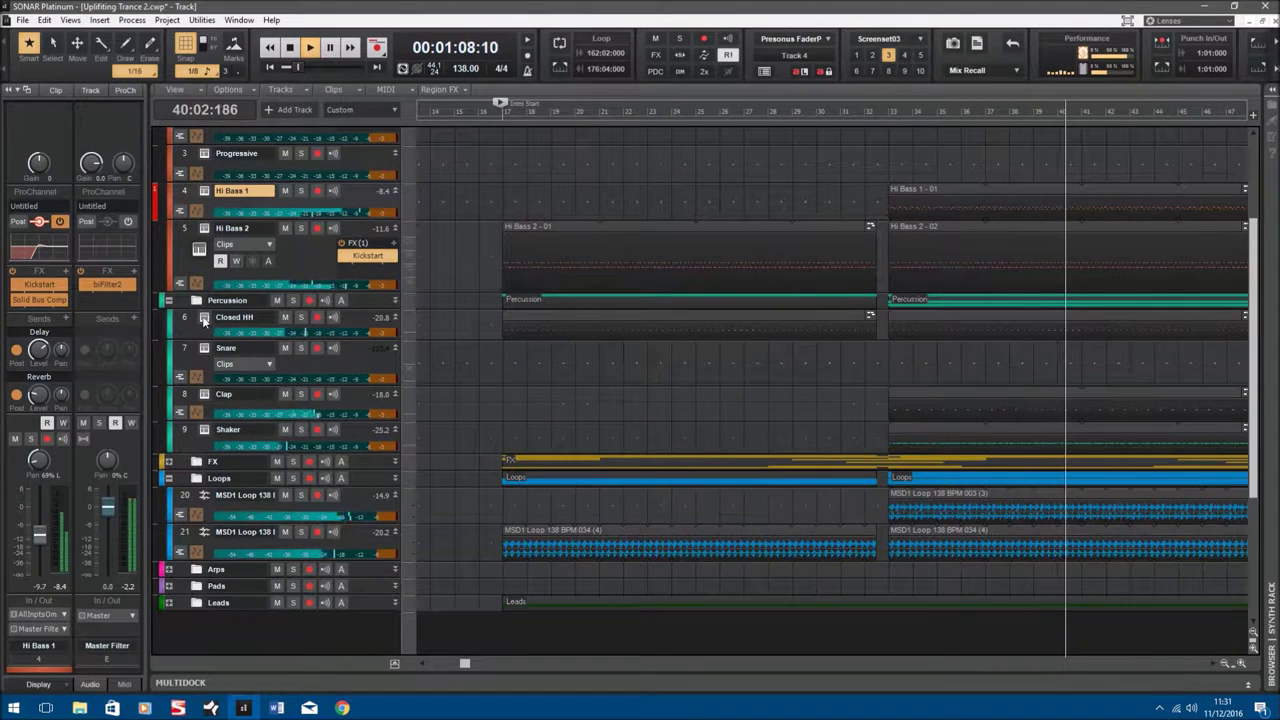
pyautogui.click(204, 318)
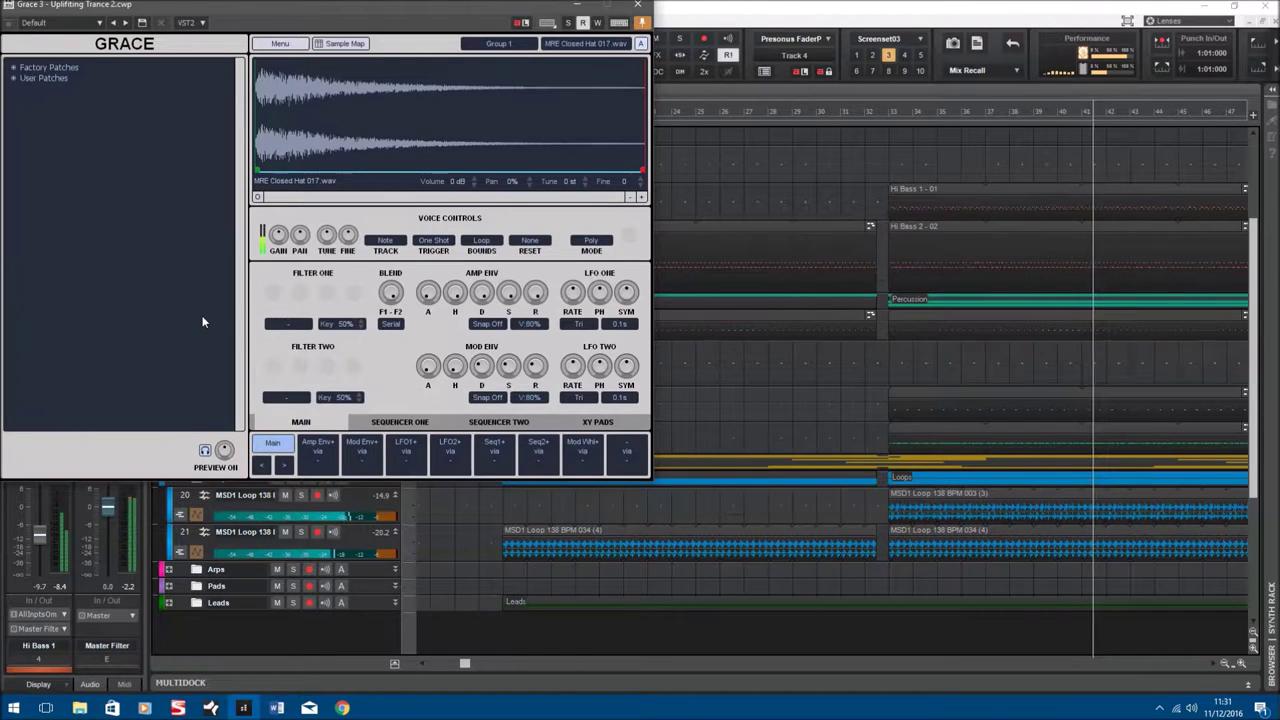
pyautogui.click(639, 6)
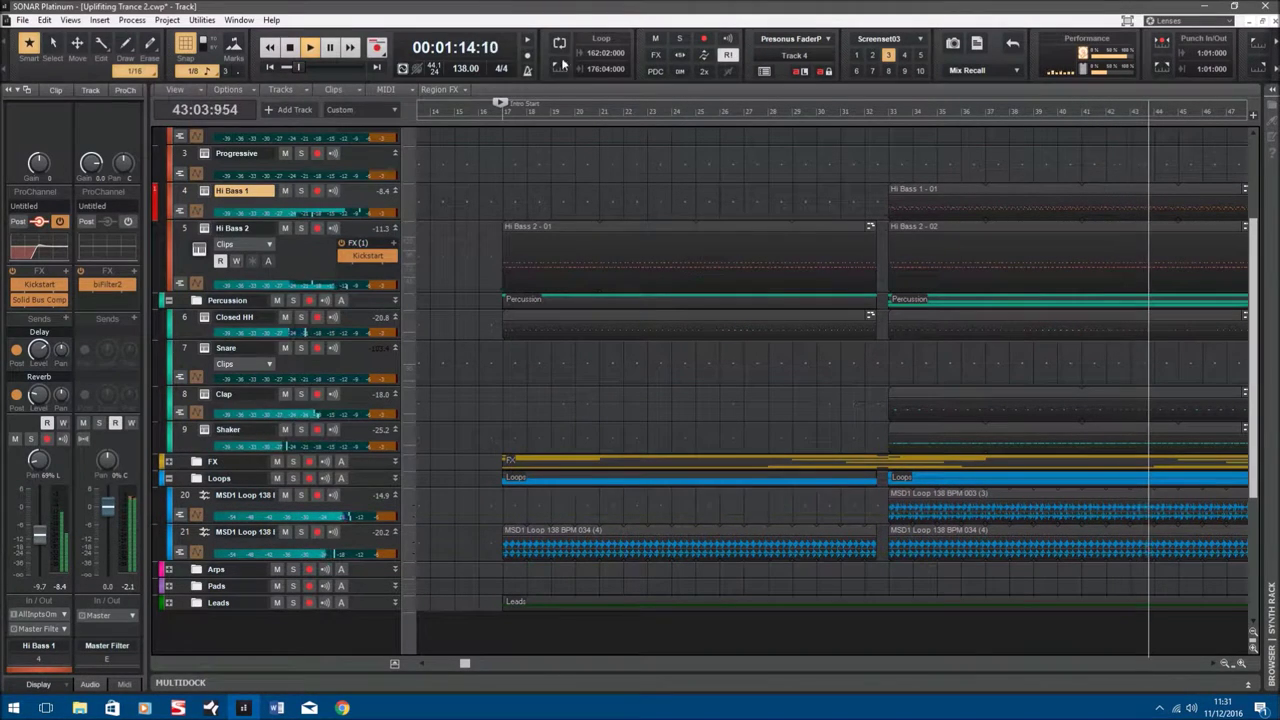
pyautogui.click(206, 349)
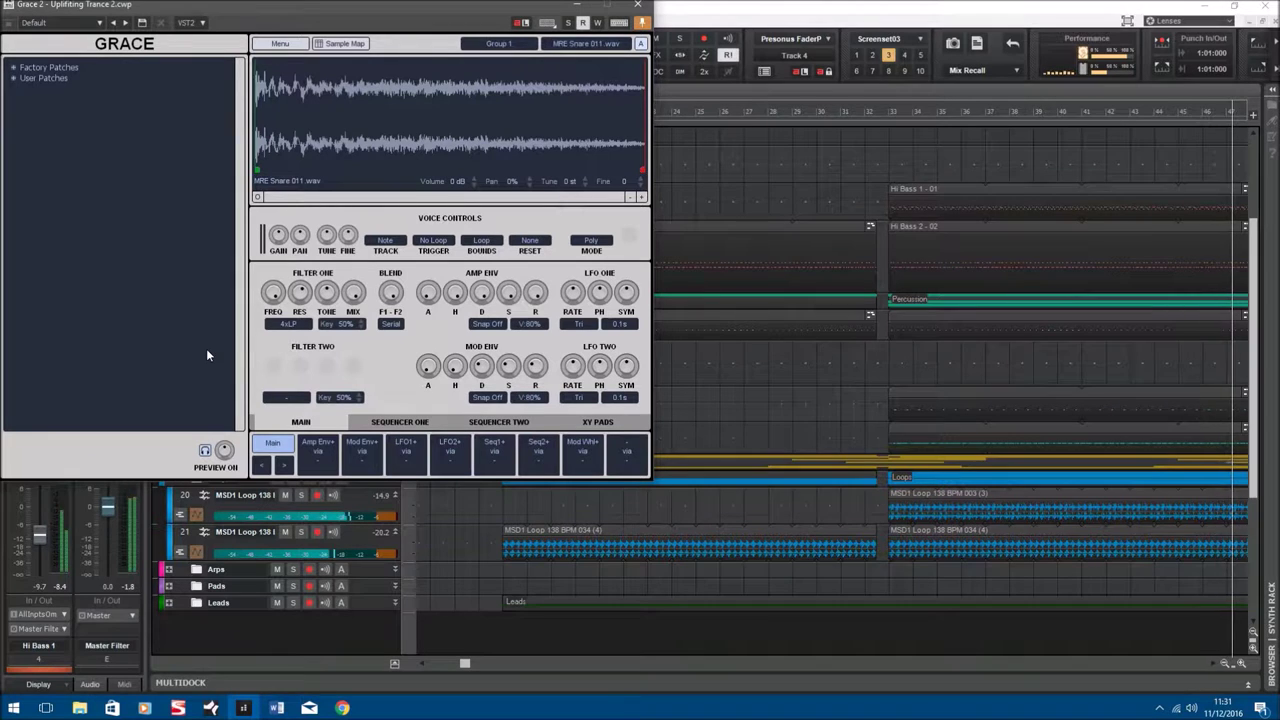
pyautogui.click(640, 7)
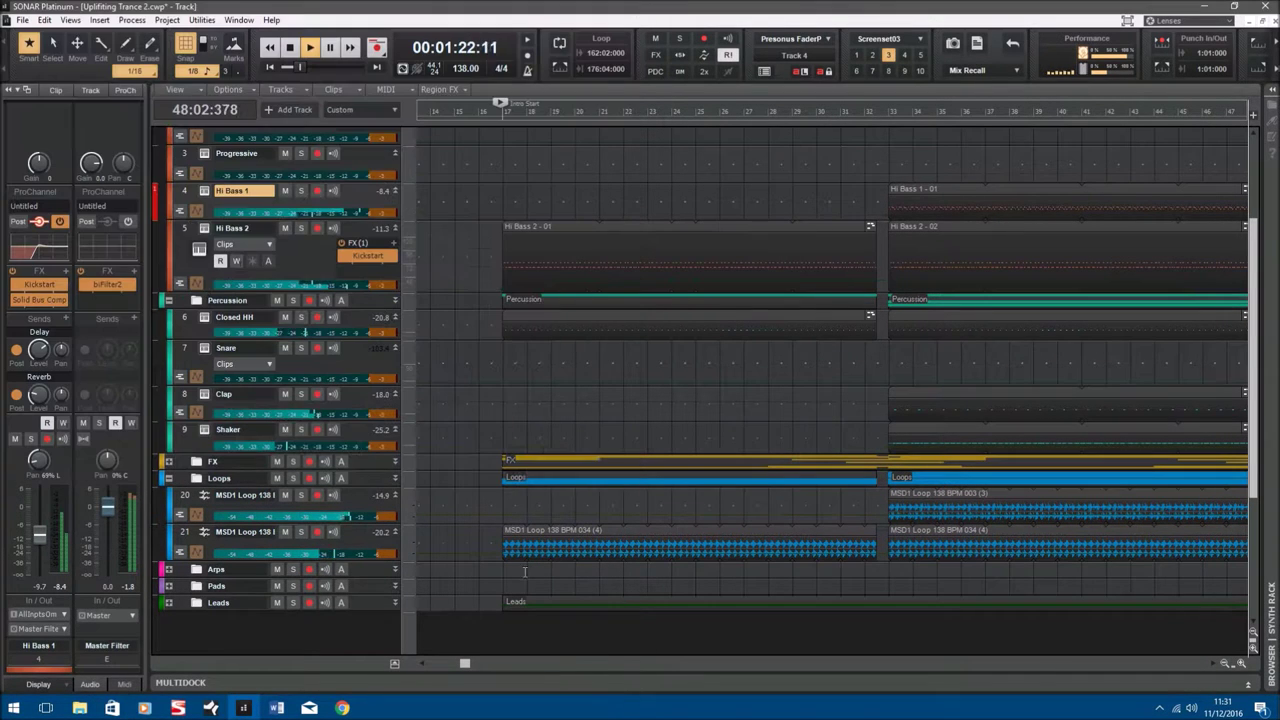
# Expand the Arps folder, inspect the Dune 2 synths of Arp 1 and Arp 2, and enlarge the Arp 1 track.
pyautogui.moveTo(462, 670); pyautogui.dragTo(546, 672)
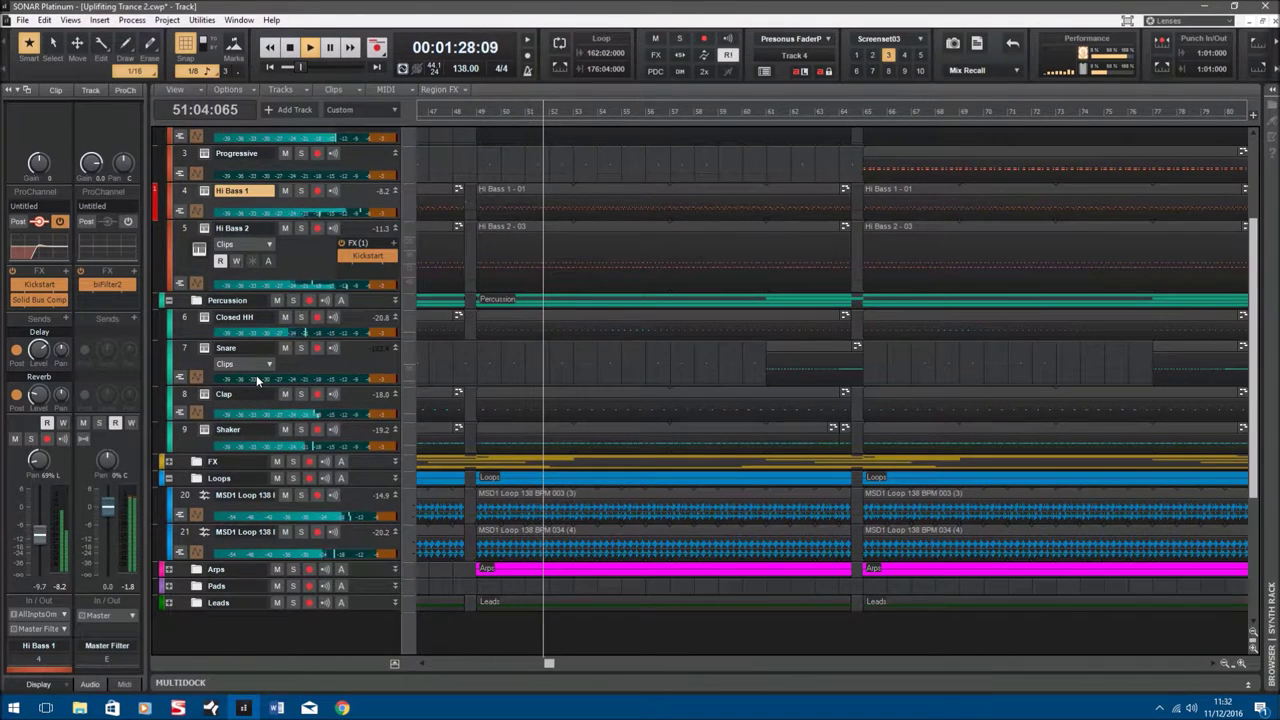
pyautogui.scroll(-3, 257, 376)
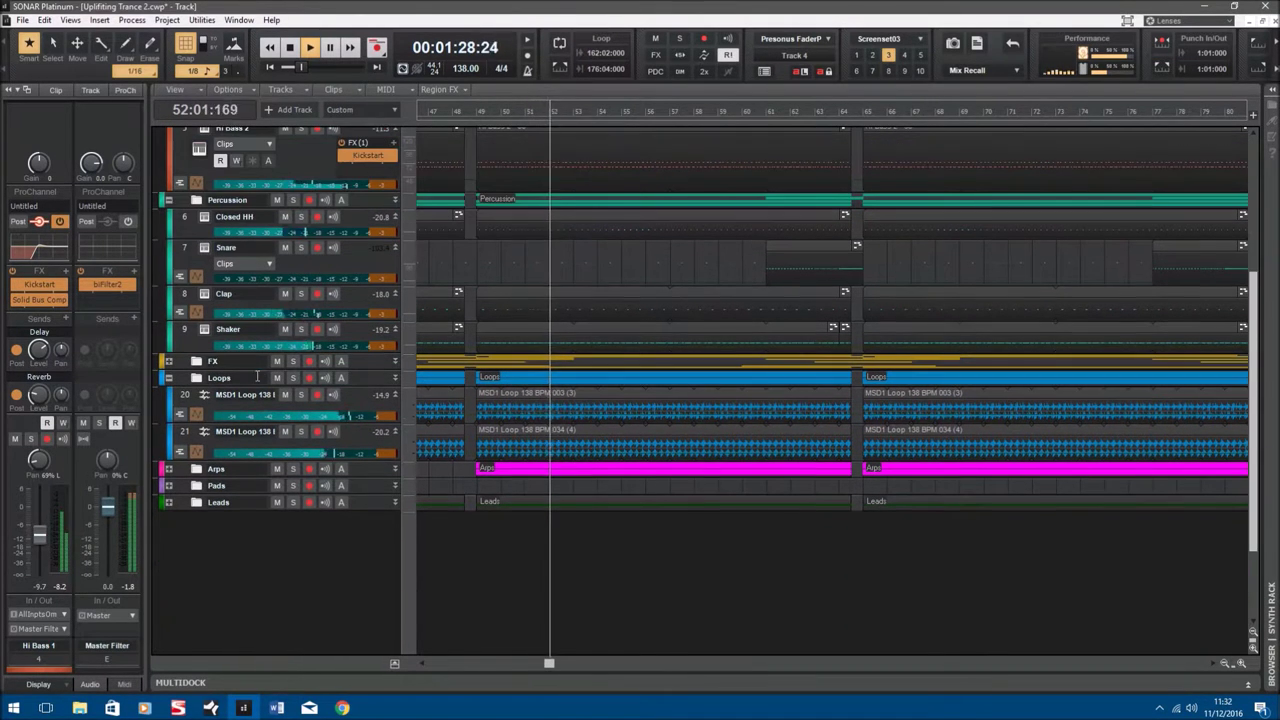
pyautogui.click(168, 468)
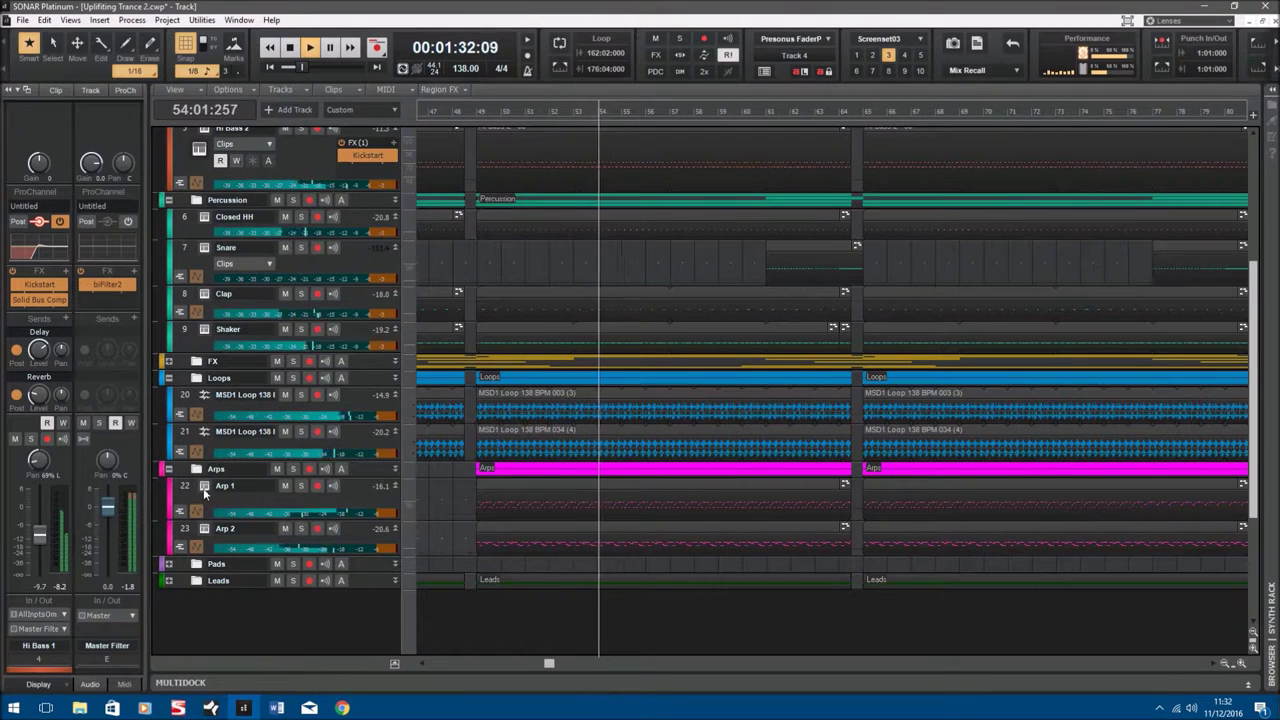
pyautogui.click(204, 486)
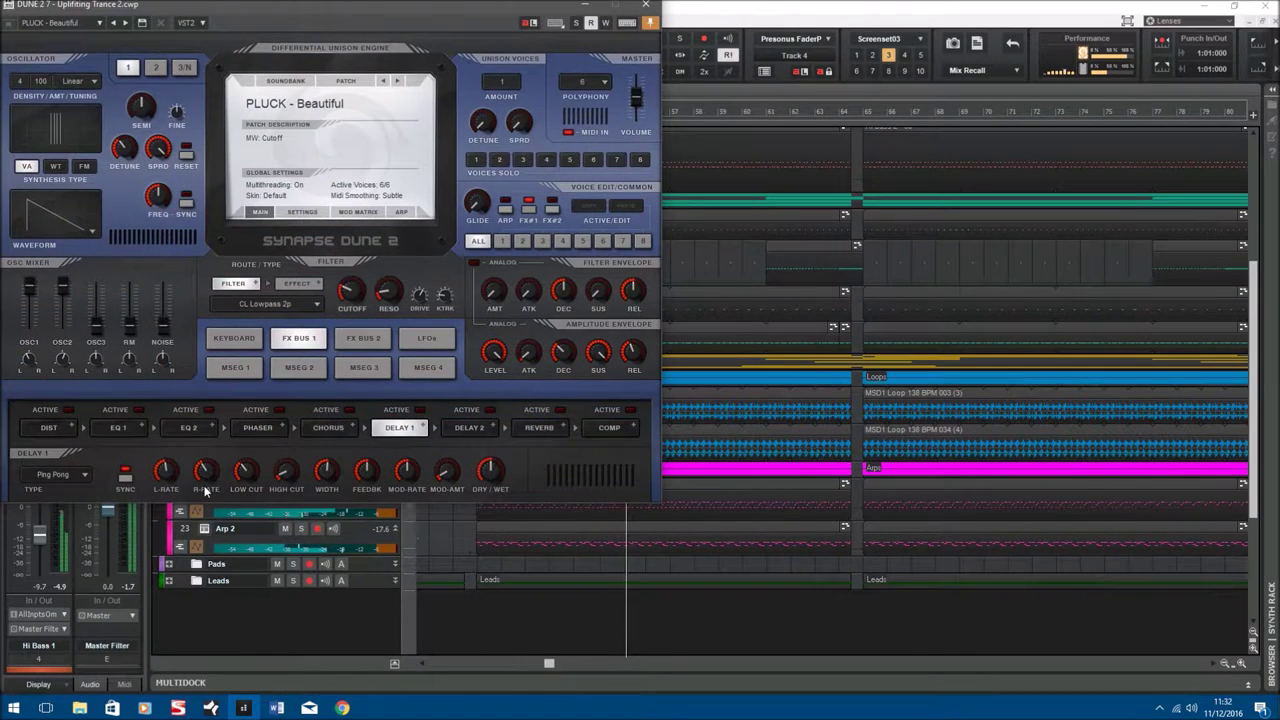
pyautogui.click(645, 6)
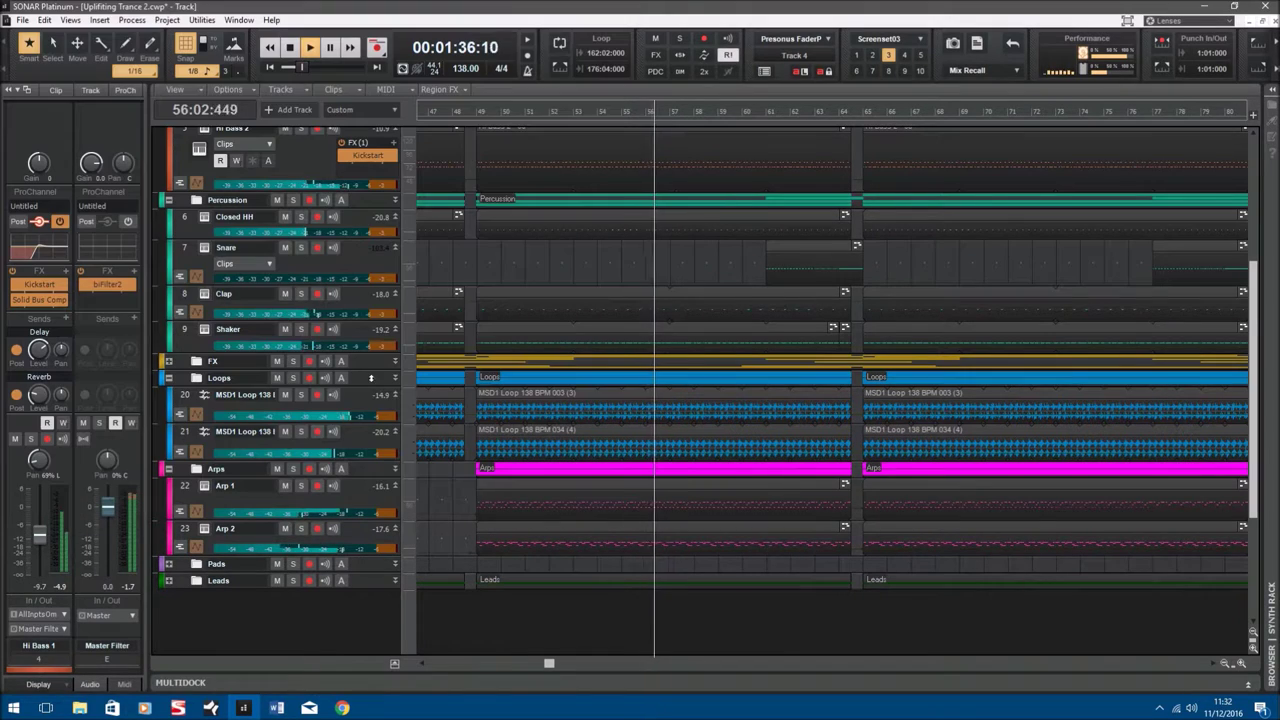
pyautogui.click(204, 528)
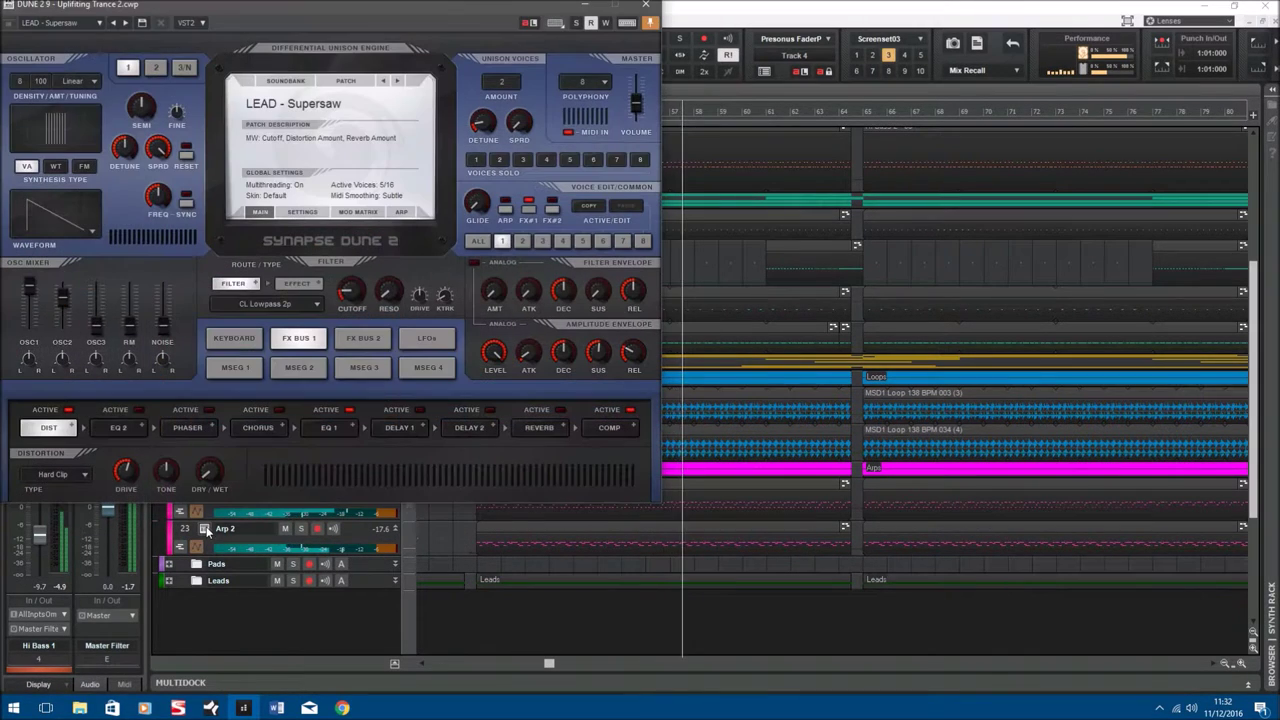
pyautogui.click(645, 6)
pyautogui.moveTo(371, 519); pyautogui.dragTo(372, 545)
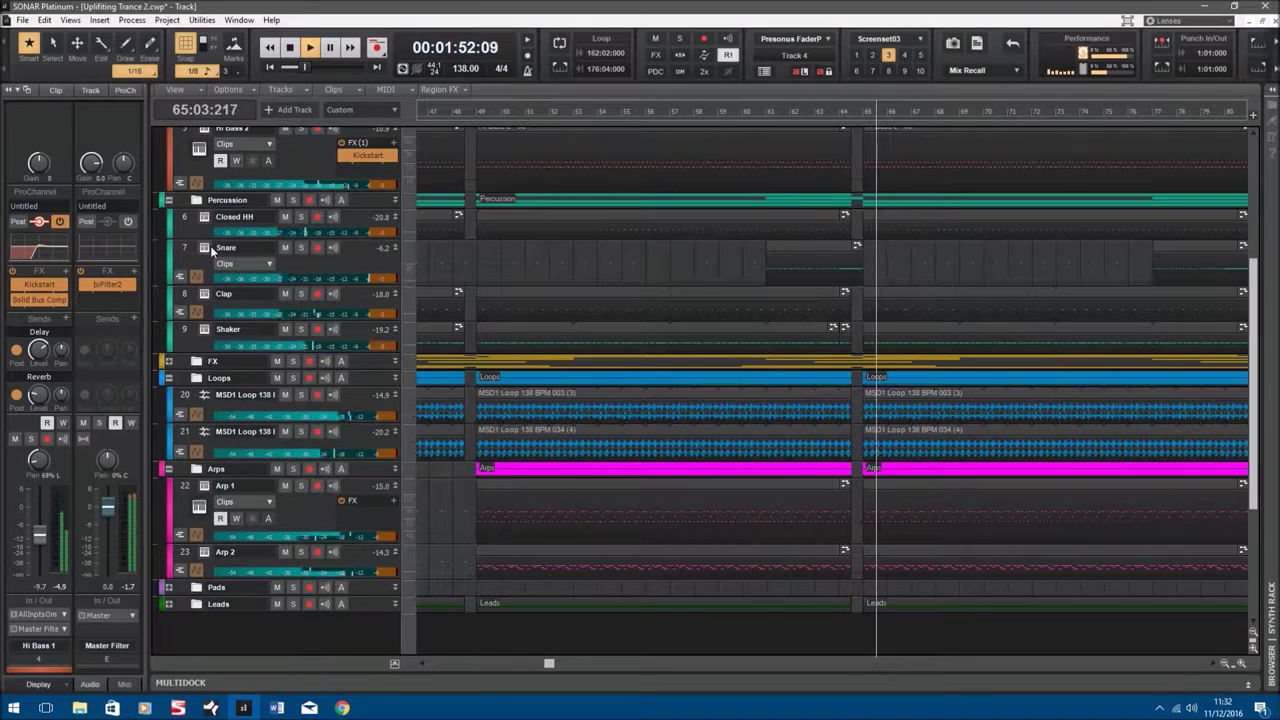
# Enlarge the Progressive track in the Bass folder and inspect its Dune 2 synth patch.
pyautogui.scroll(4, 212, 250)
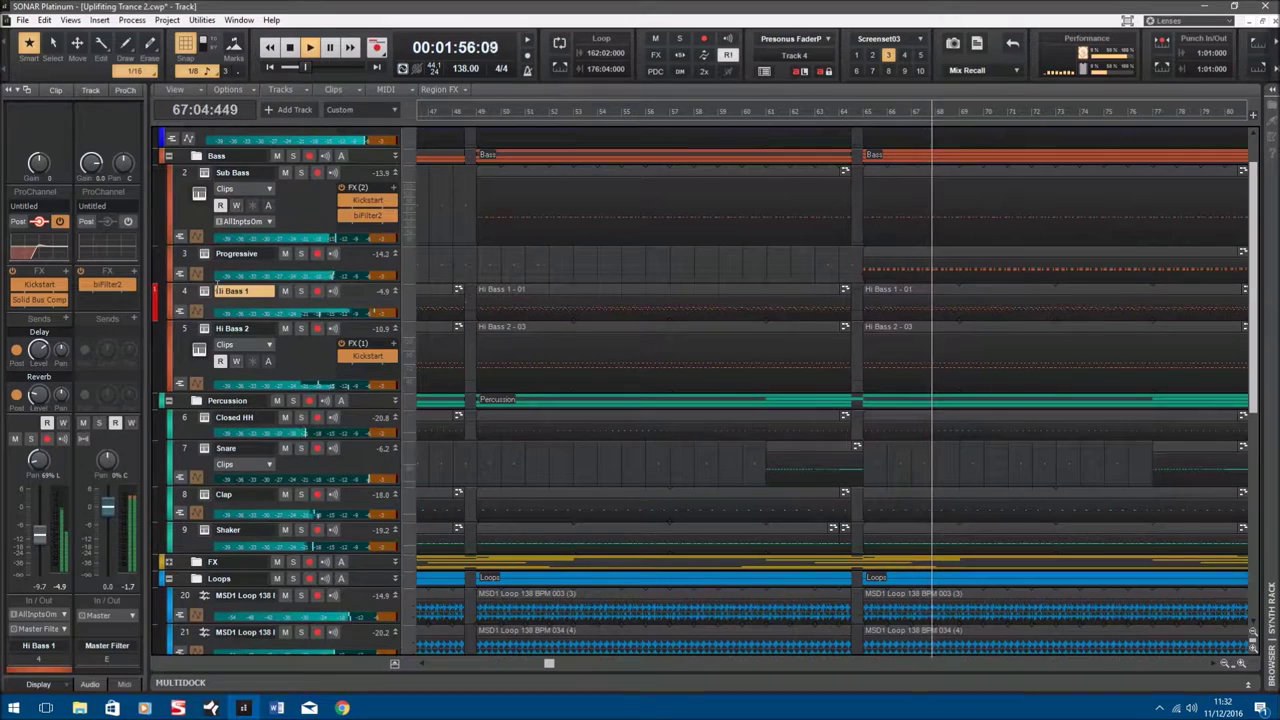
pyautogui.moveTo(210, 282); pyautogui.dragTo(208, 293)
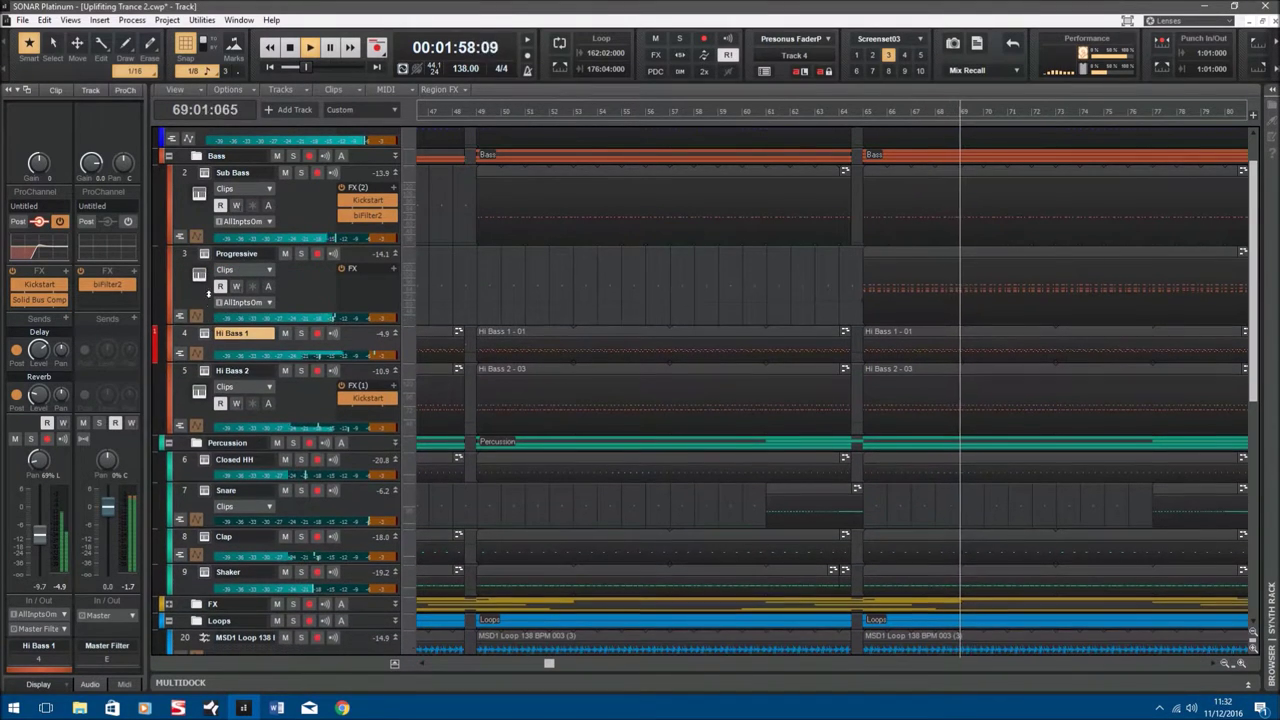
pyautogui.click(204, 255)
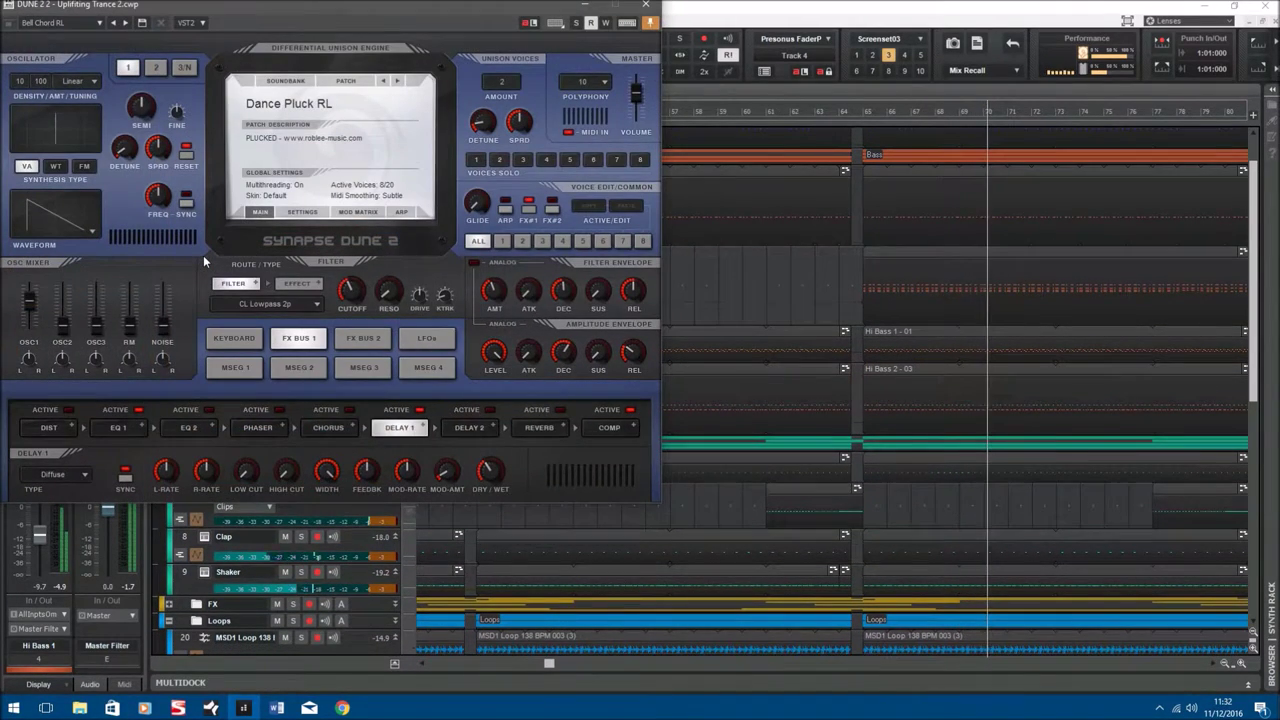
pyautogui.click(646, 8)
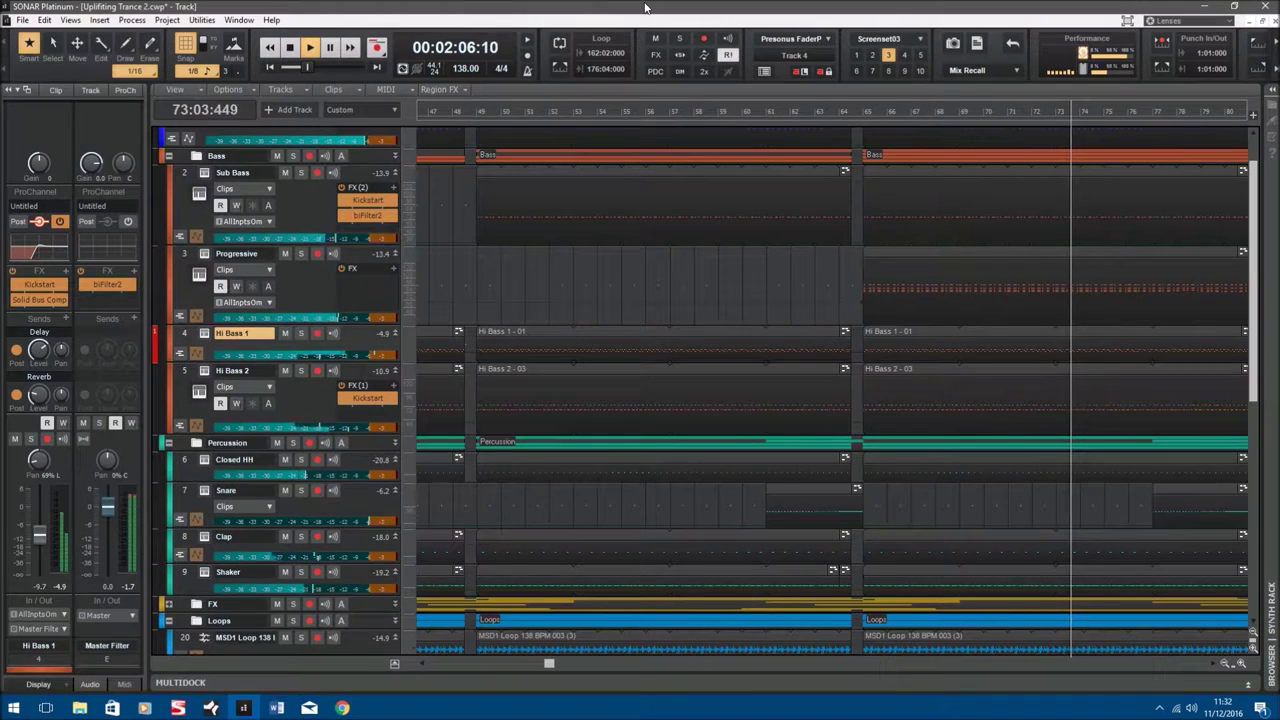
# Expand the Pads folder around the Fade to breakdown section and show the automation lanes of Pads 1.
pyautogui.scroll(-3, 612, 187)
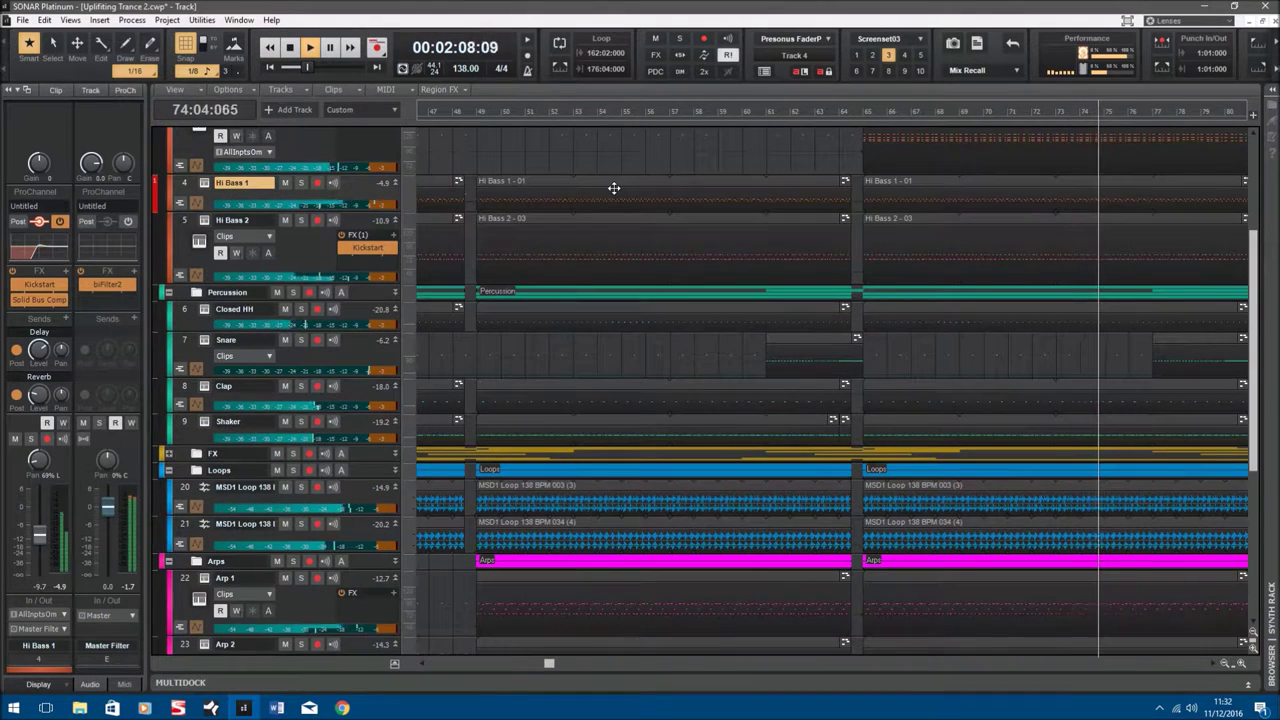
pyautogui.scroll(-2, 614, 188)
pyautogui.moveTo(549, 668); pyautogui.dragTo(619, 668)
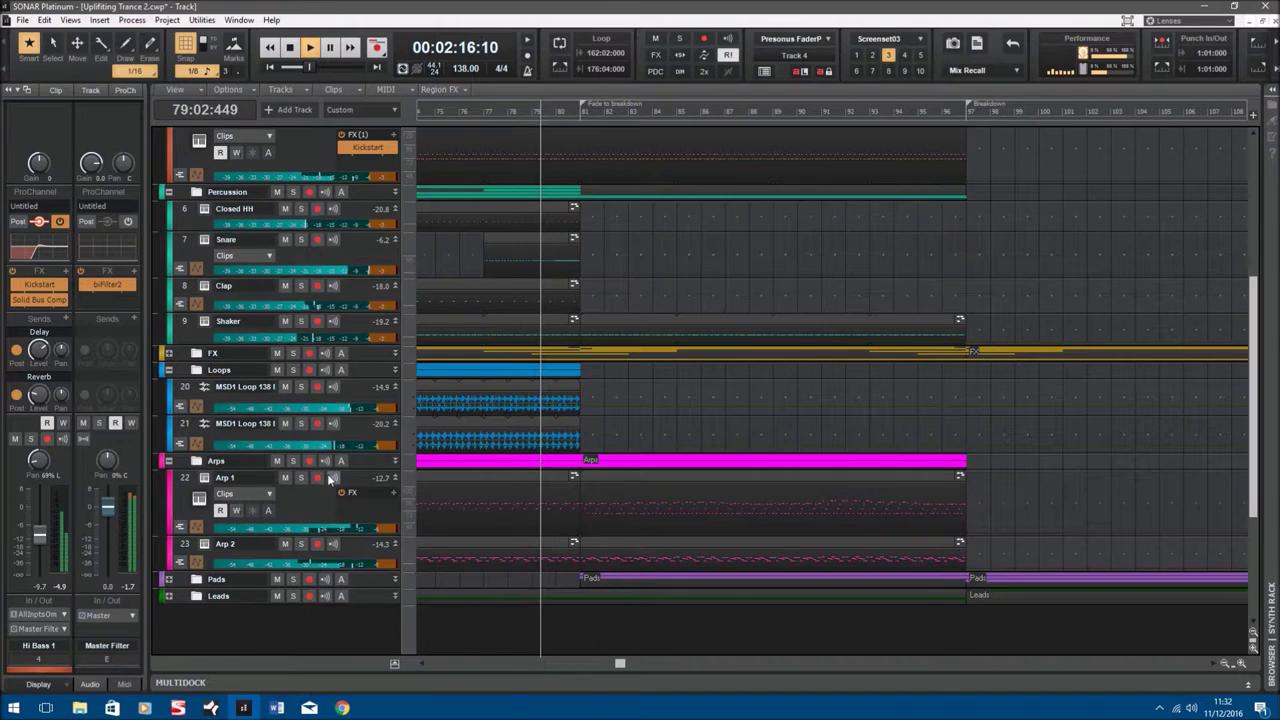
pyautogui.scroll(-3, 330, 480)
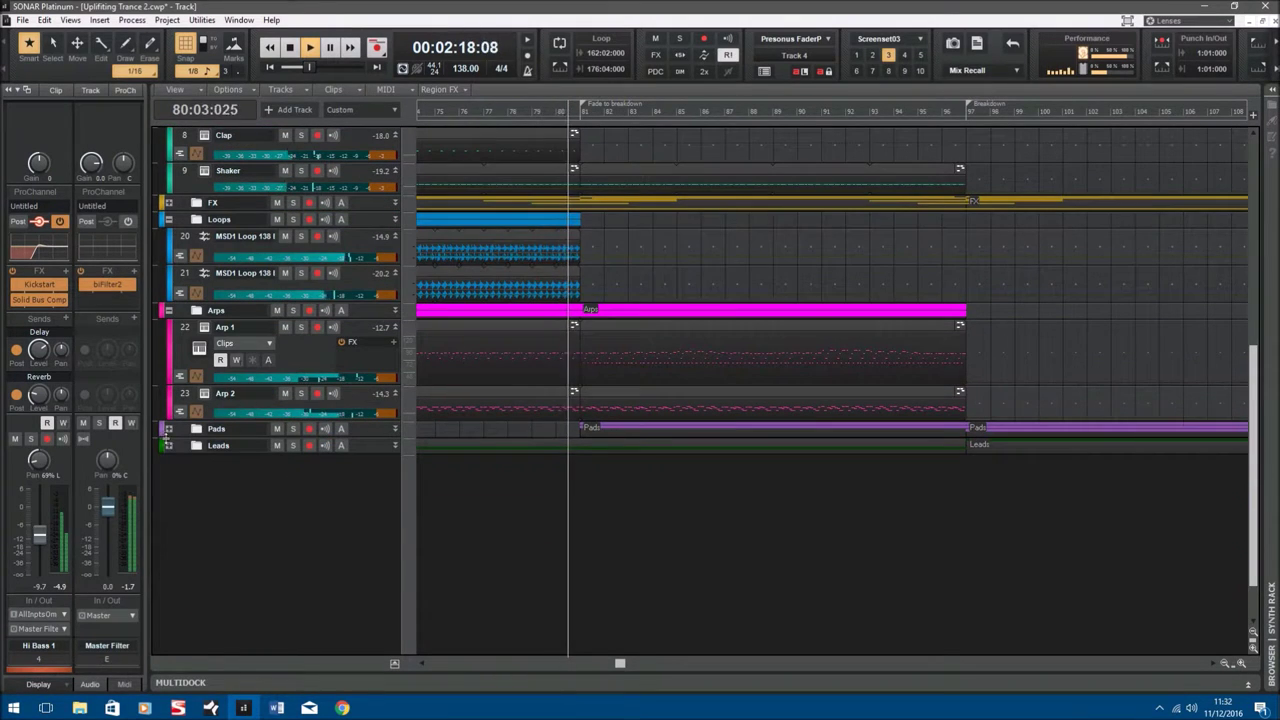
pyautogui.click(169, 428)
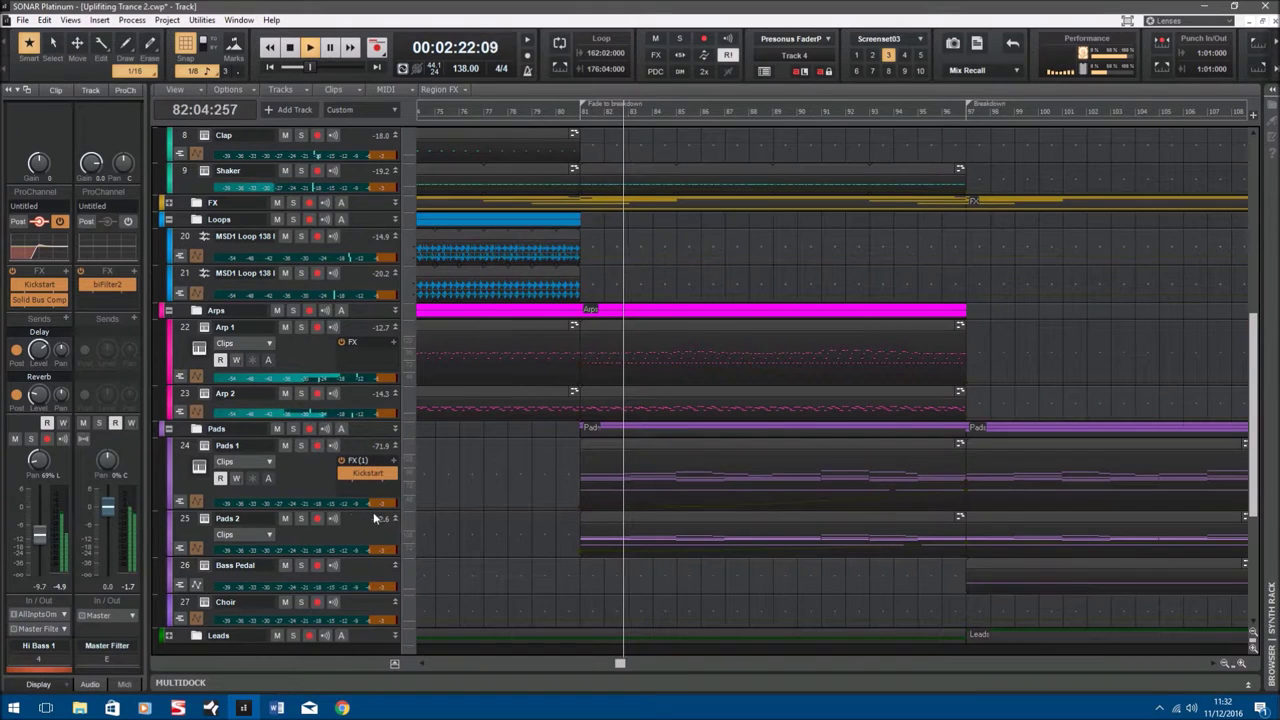
pyautogui.click(197, 505)
# Inspect the Kickstart effect and the Dune 2 synth patch on the Pads 1 track, closing each plug-in window.
pyautogui.scroll(-2, 235, 460)
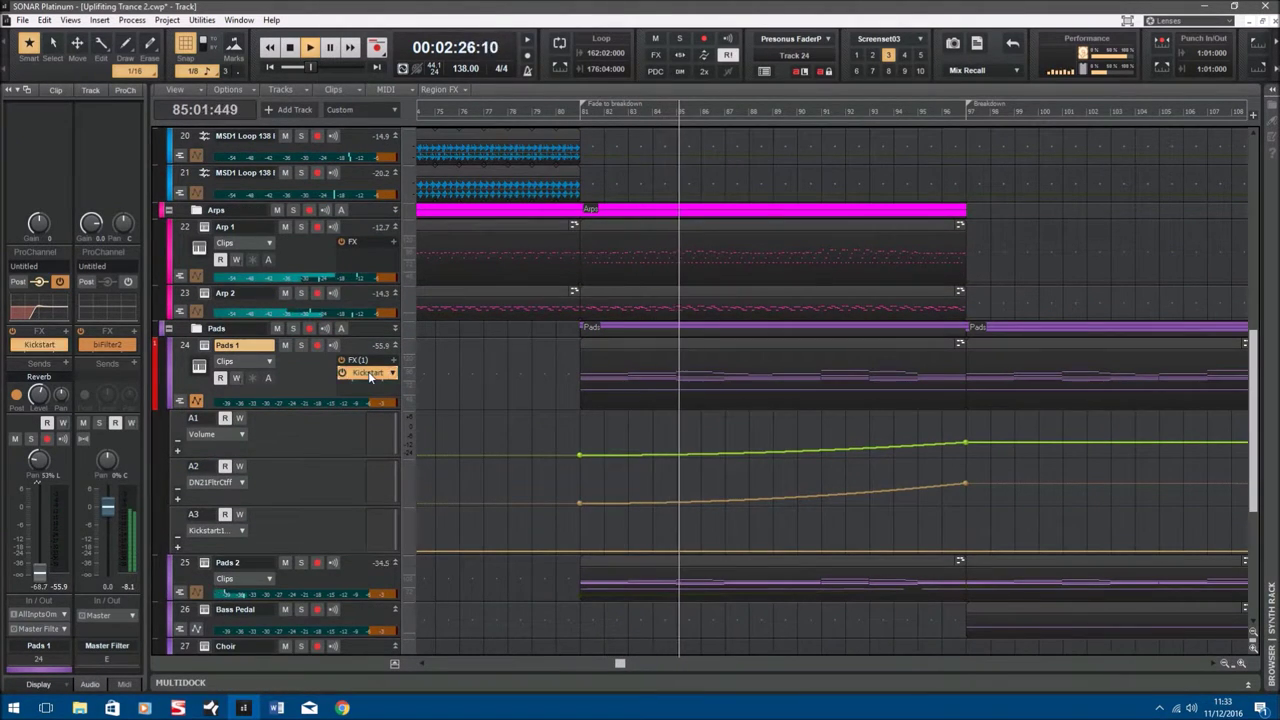
pyautogui.doubleClick(368, 371)
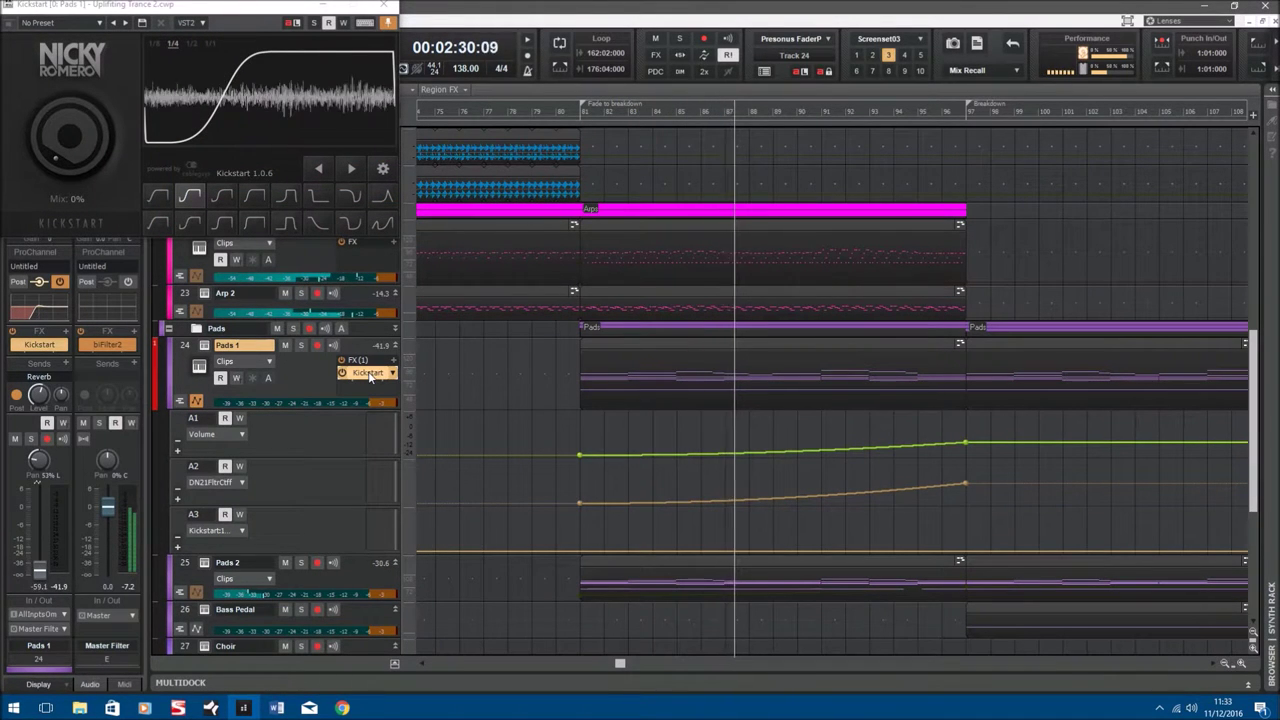
pyautogui.click(389, 5)
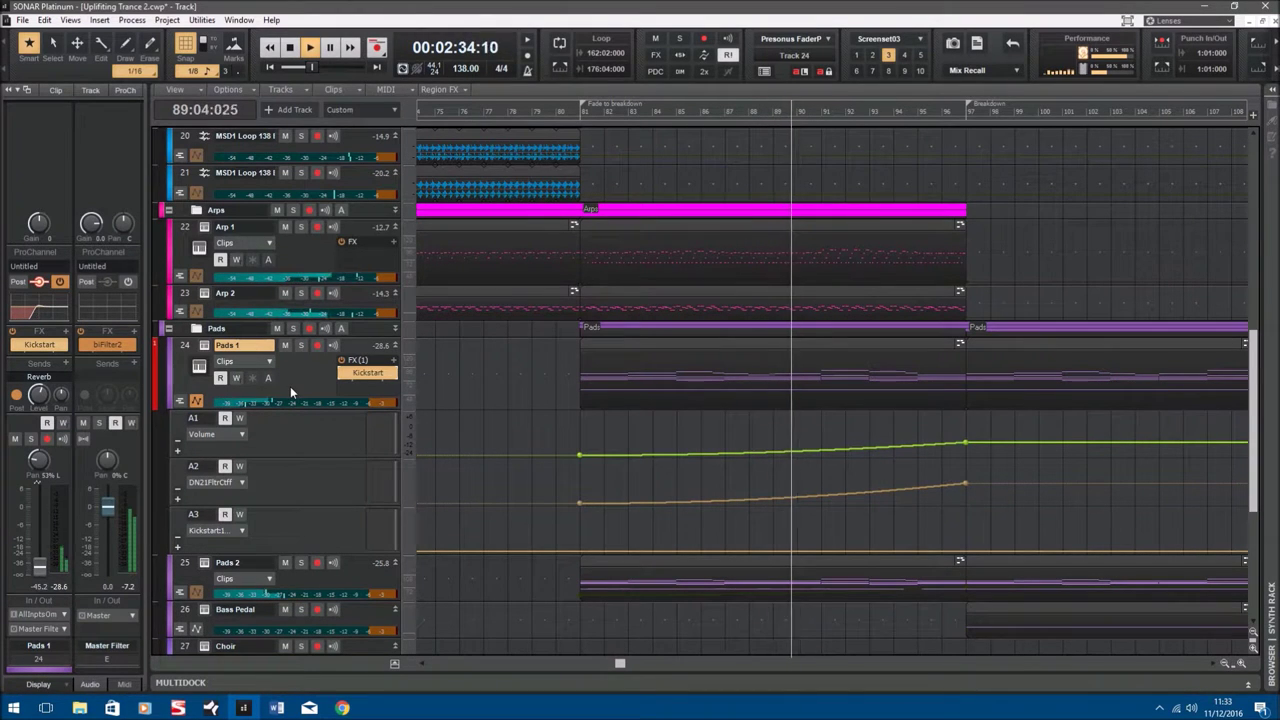
pyautogui.click(205, 346)
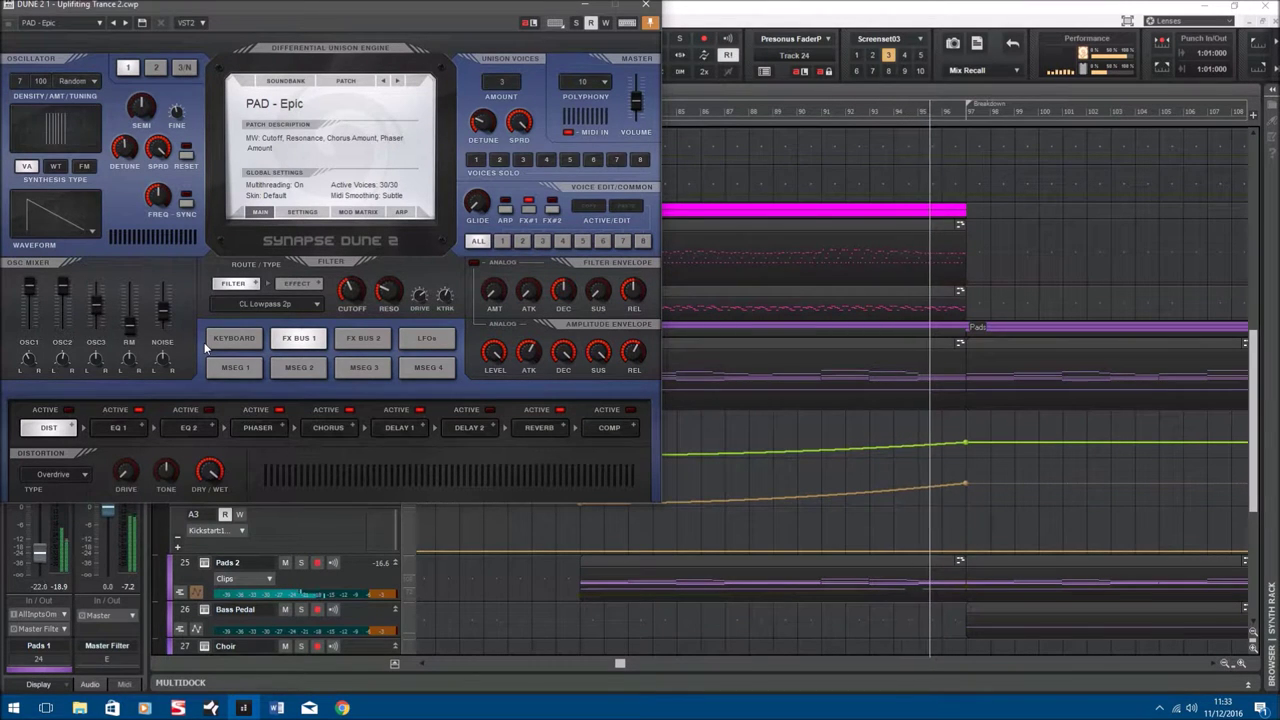
pyautogui.click(645, 5)
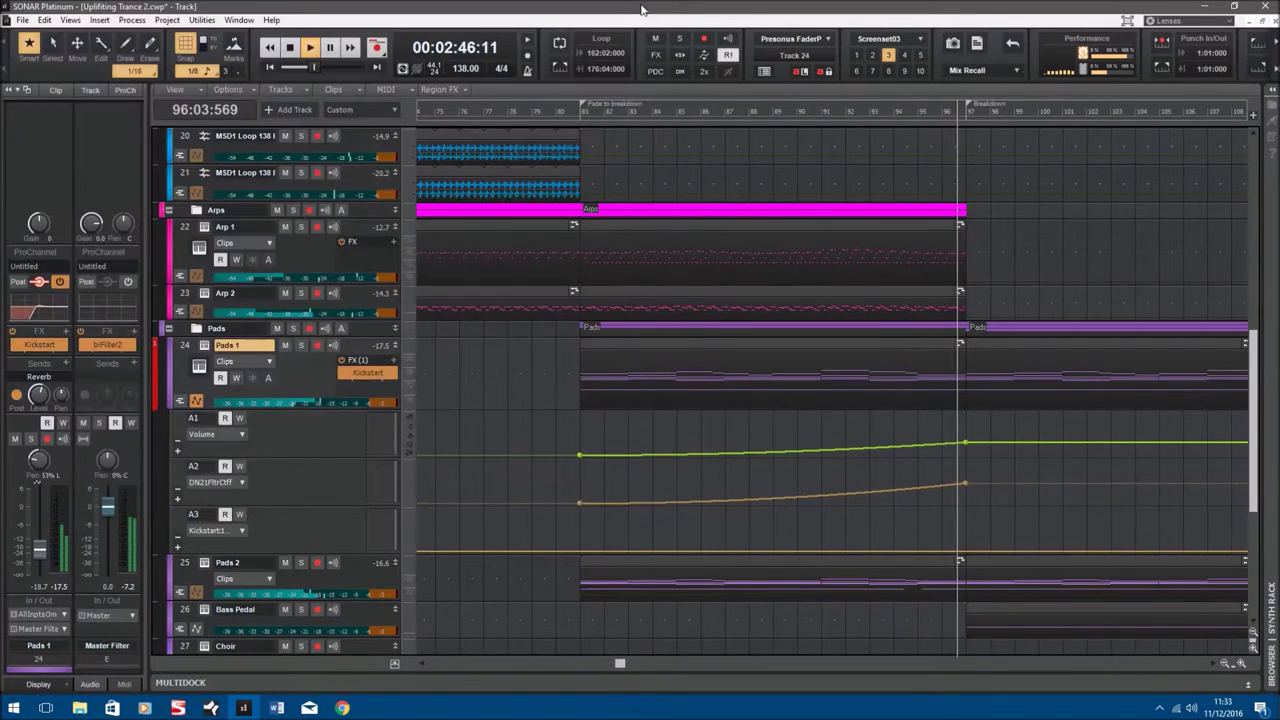
# Enlarge the Pads 2 track and show its volume automation lane.
pyautogui.scroll(-3, 306, 392)
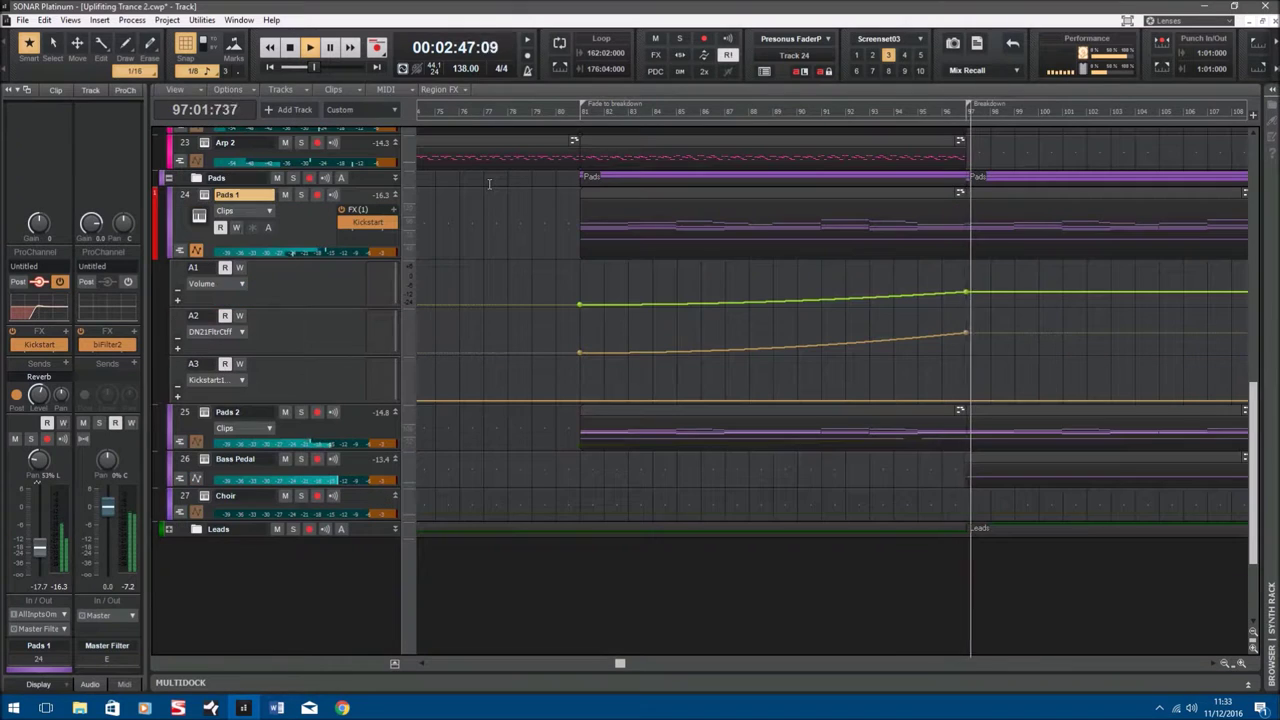
pyautogui.moveTo(212, 451)
pyautogui.mouseDown()
pyautogui.moveTo(225, 523)
pyautogui.moveTo(231, 462)
pyautogui.mouseUp()
pyautogui.click(200, 453)
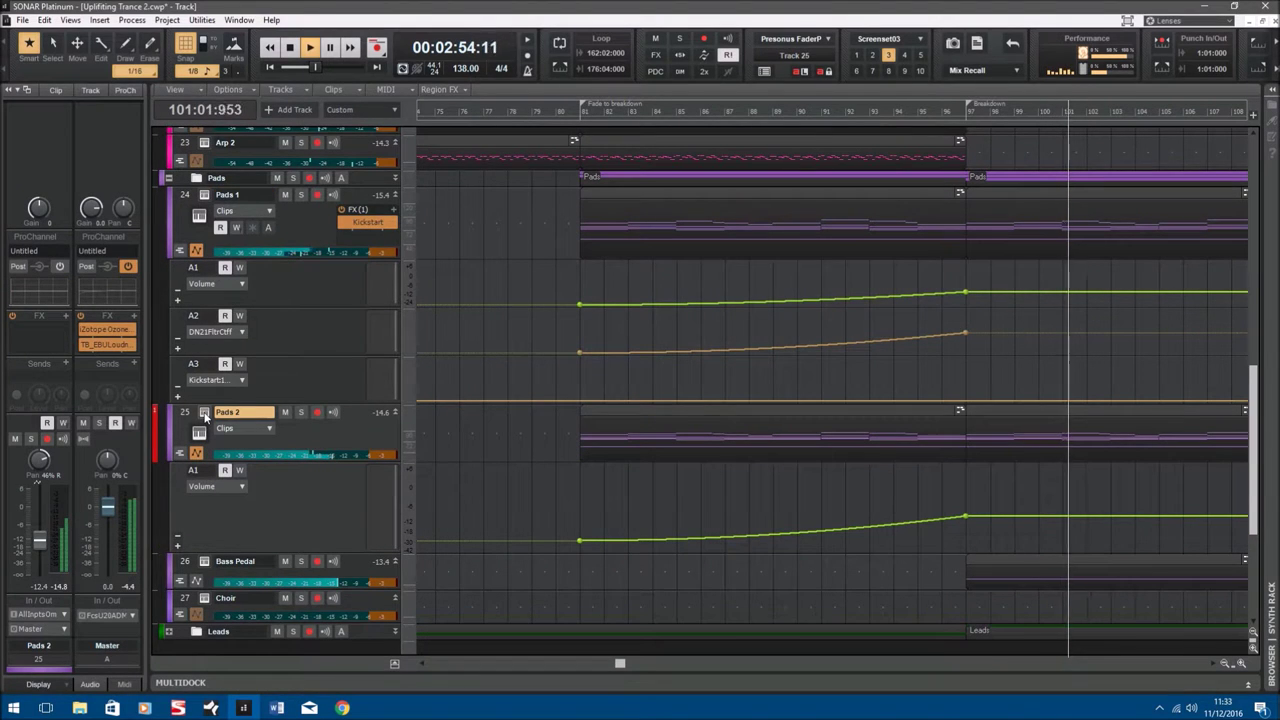
# Inspect the Nexus synth patch used on the Pads 2 track, closing the plug-in window.
pyautogui.click(204, 413)
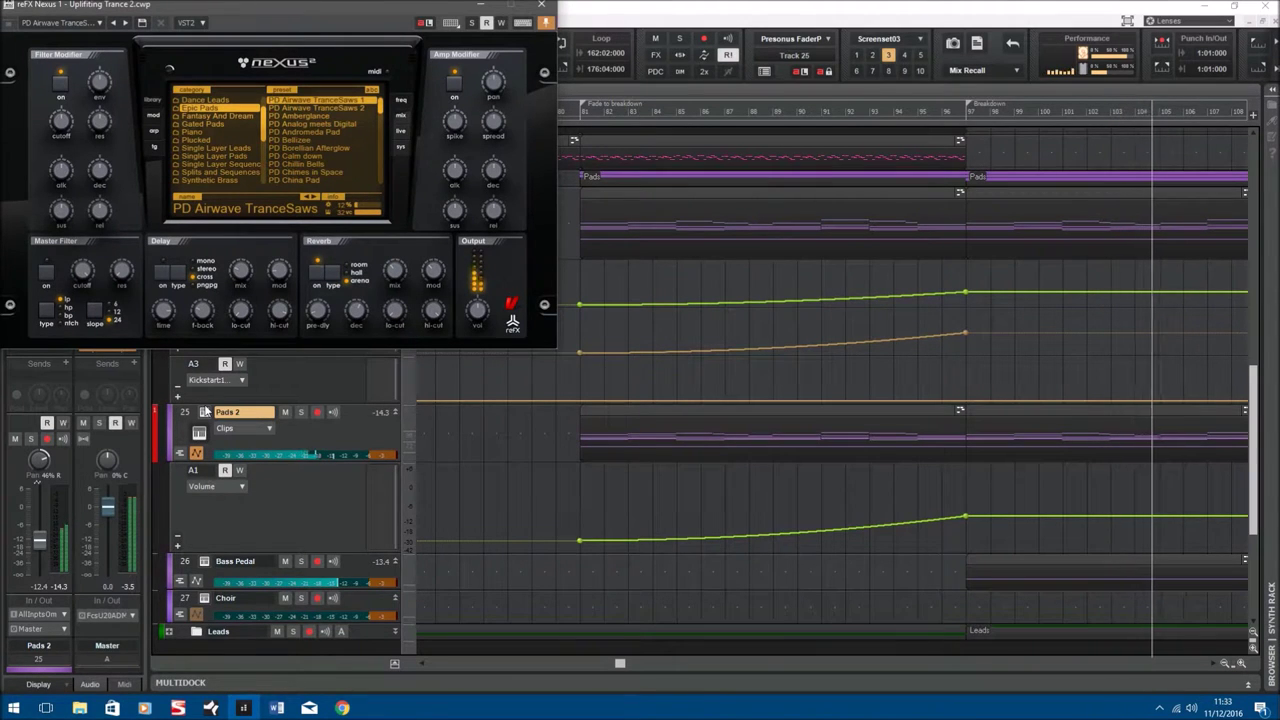
pyautogui.click(541, 8)
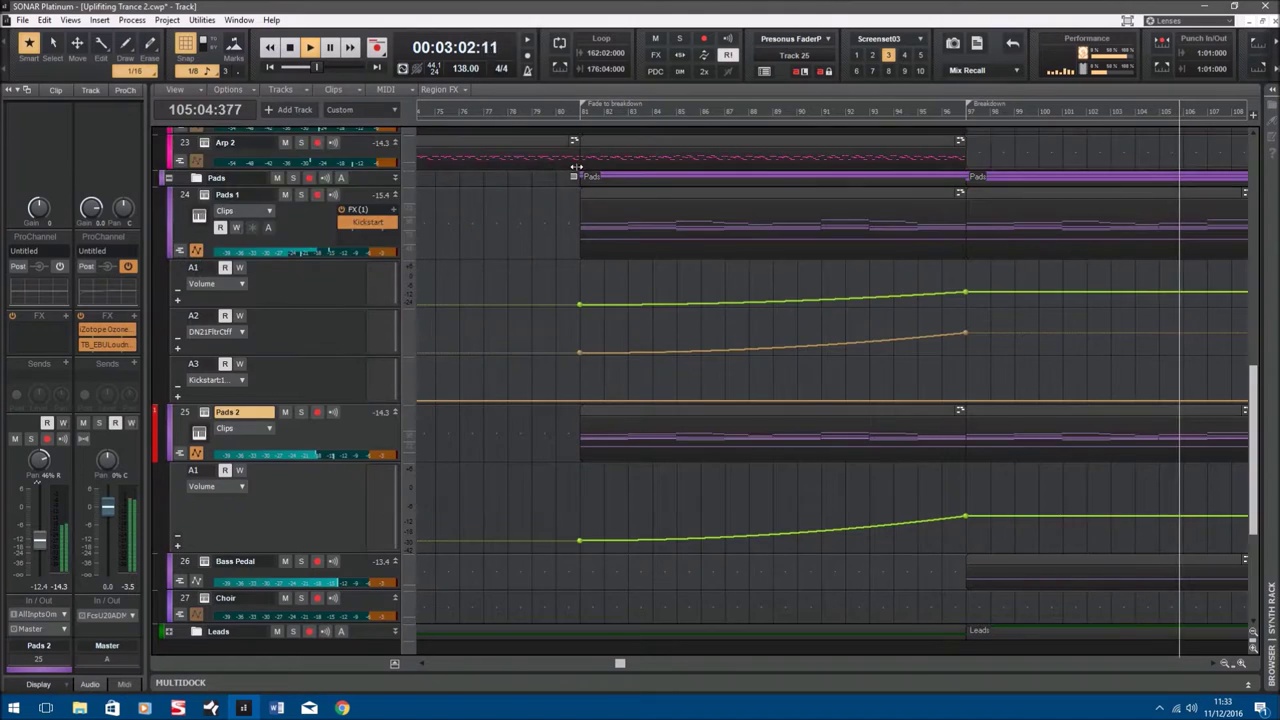
# Hide the automation lanes of the Pads 2 and Pads 1 tracks.
pyautogui.scroll(-3, 576, 167)
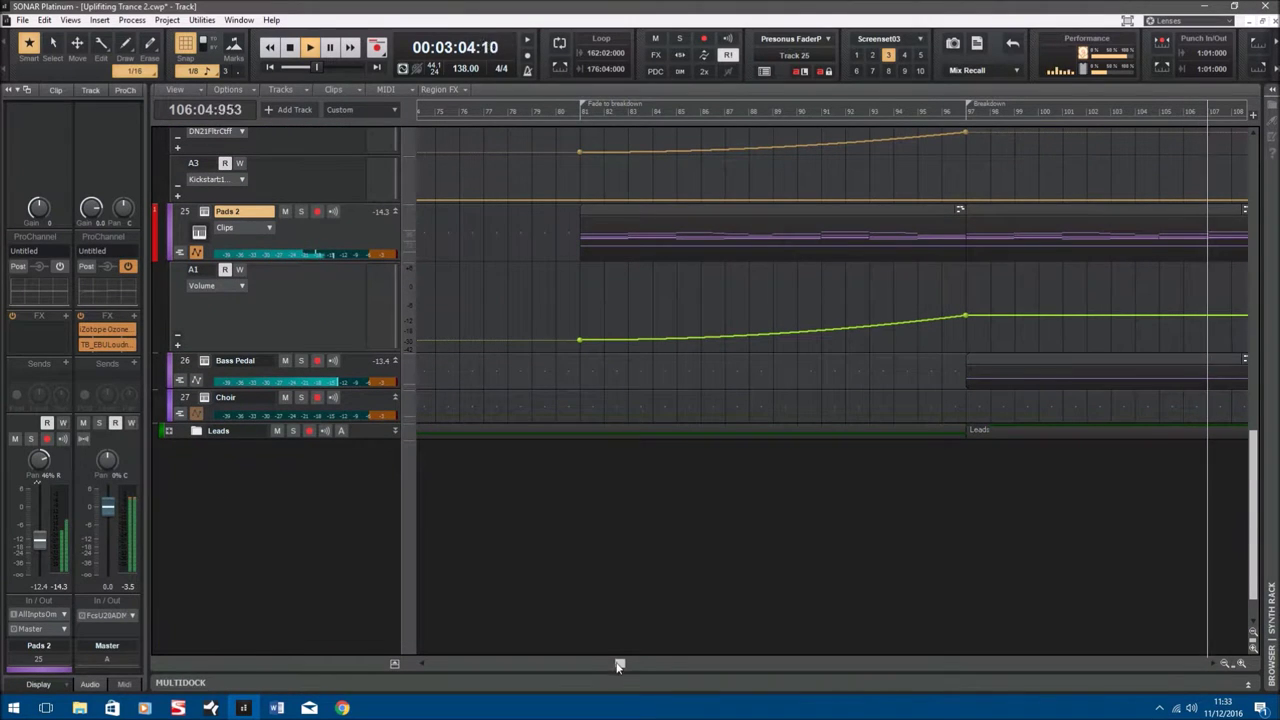
pyautogui.moveTo(620, 663); pyautogui.dragTo(692, 673)
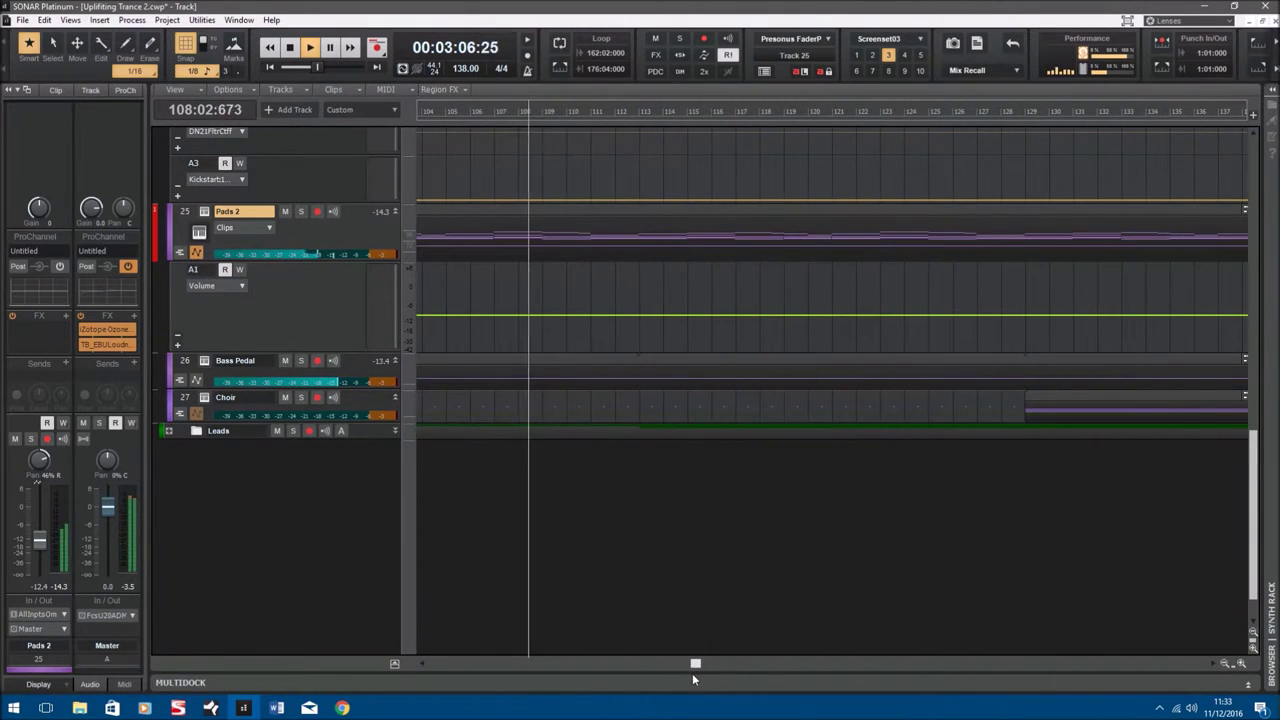
pyautogui.click(196, 252)
pyautogui.scroll(3, 196, 252)
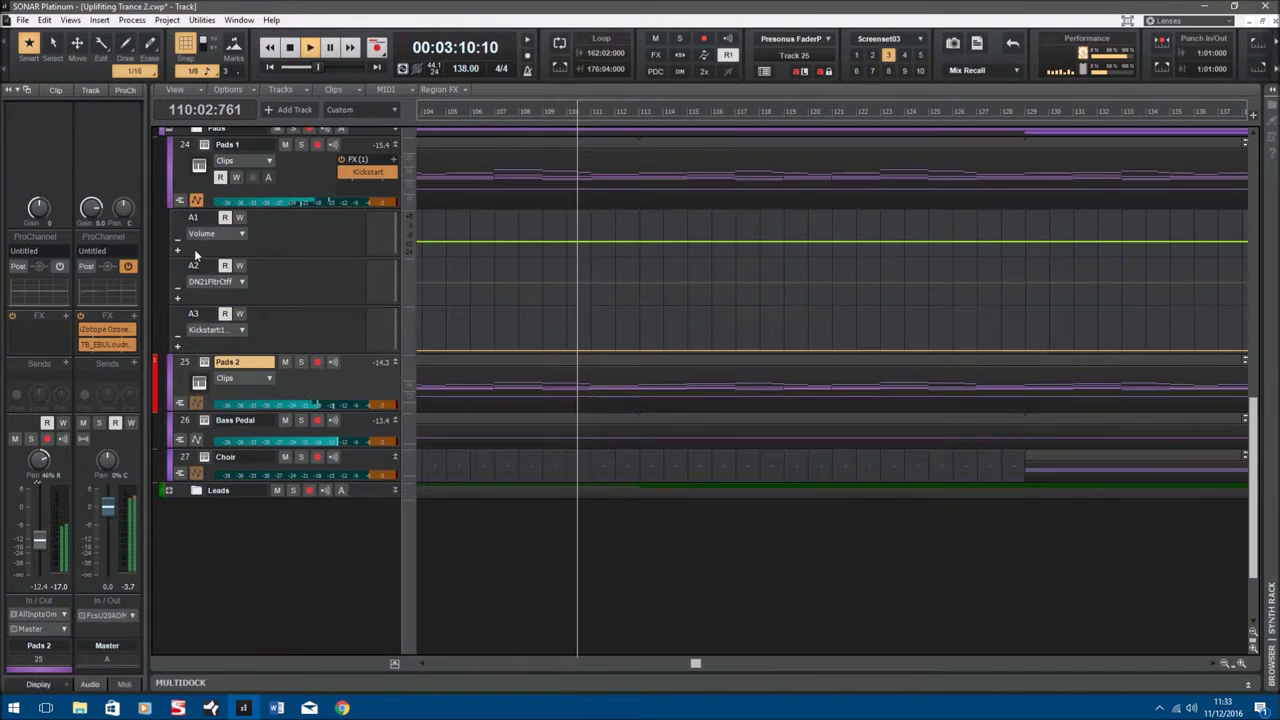
pyautogui.click(196, 200)
pyautogui.scroll(3, 251, 328)
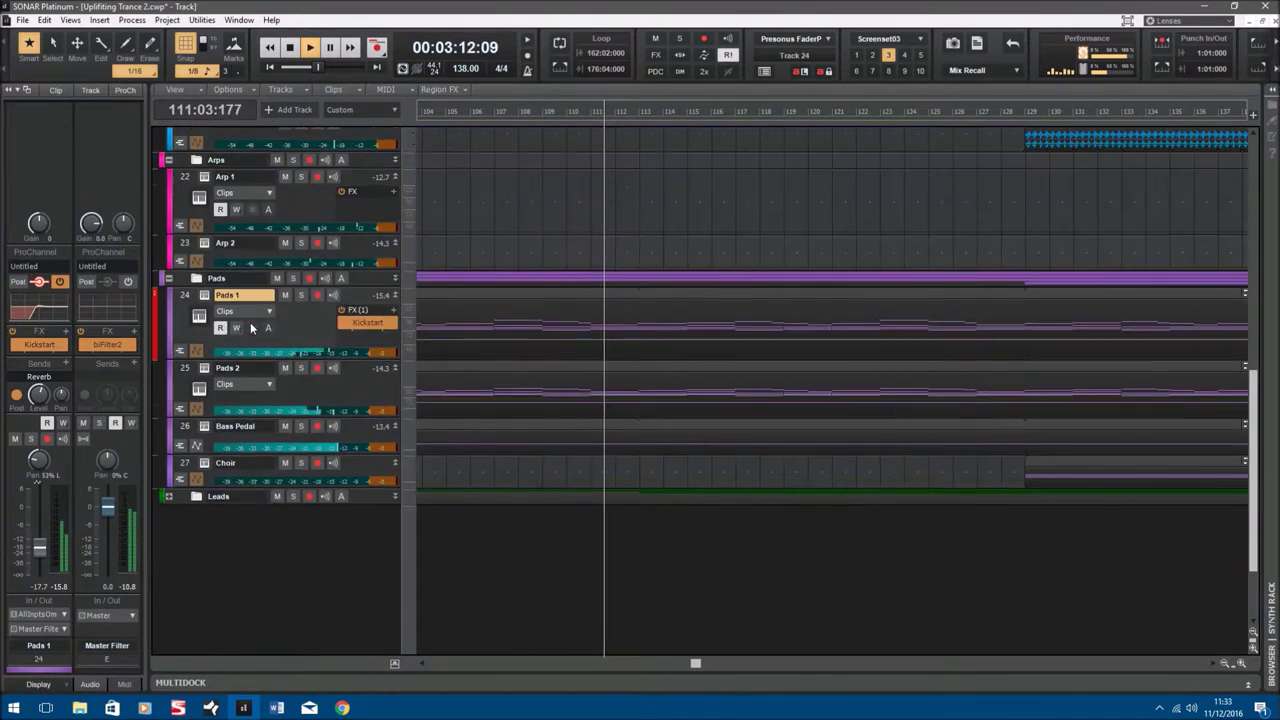
pyautogui.scroll(9, 251, 328)
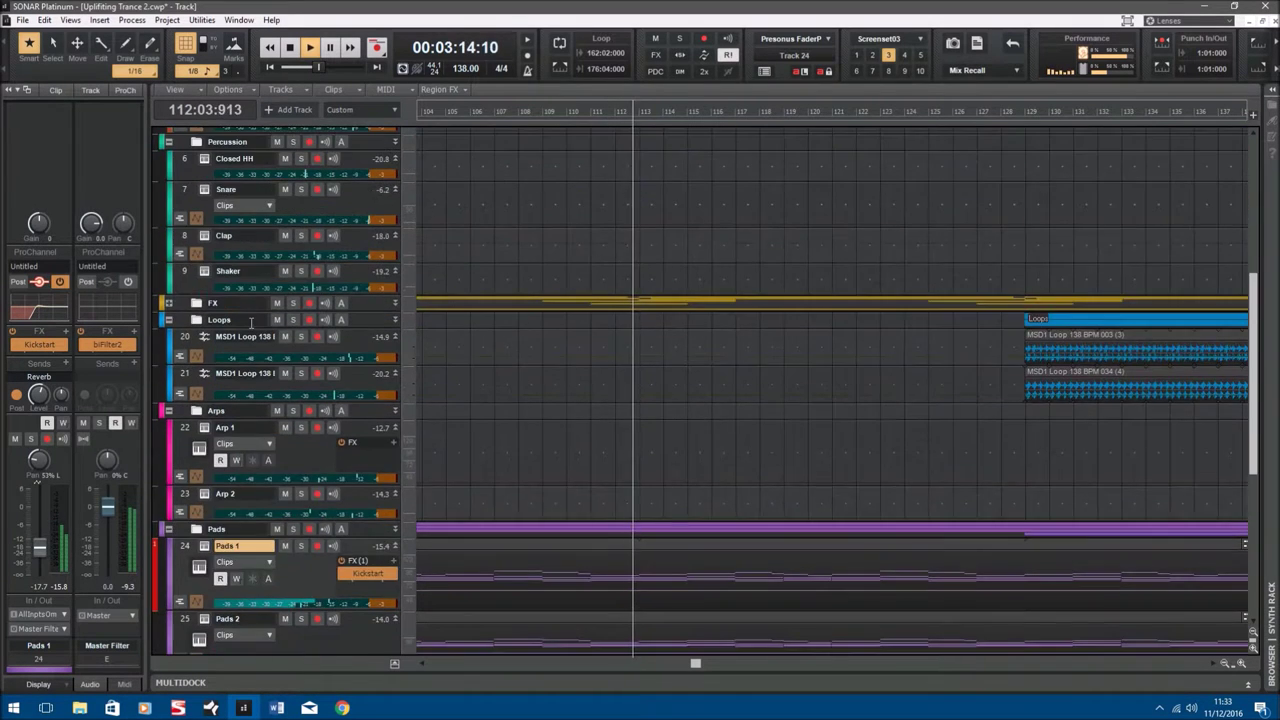
pyautogui.scroll(-7, 250, 322)
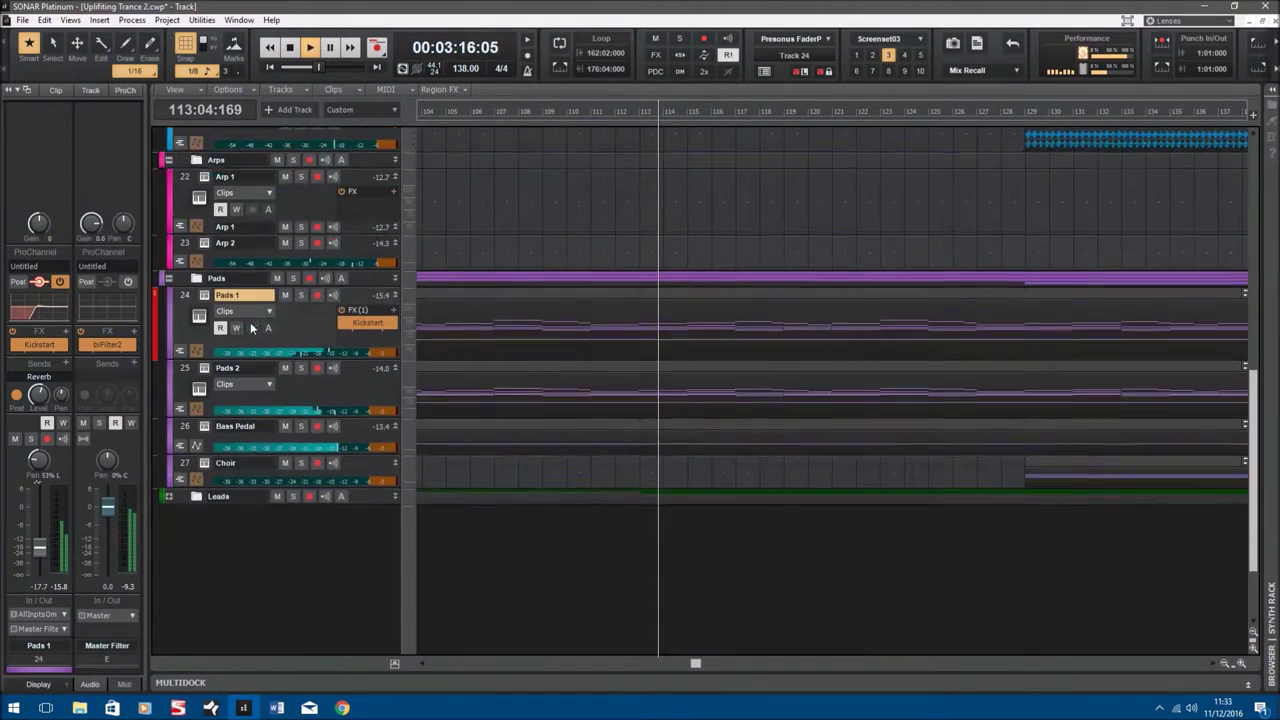
pyautogui.scroll(1, 176, 311)
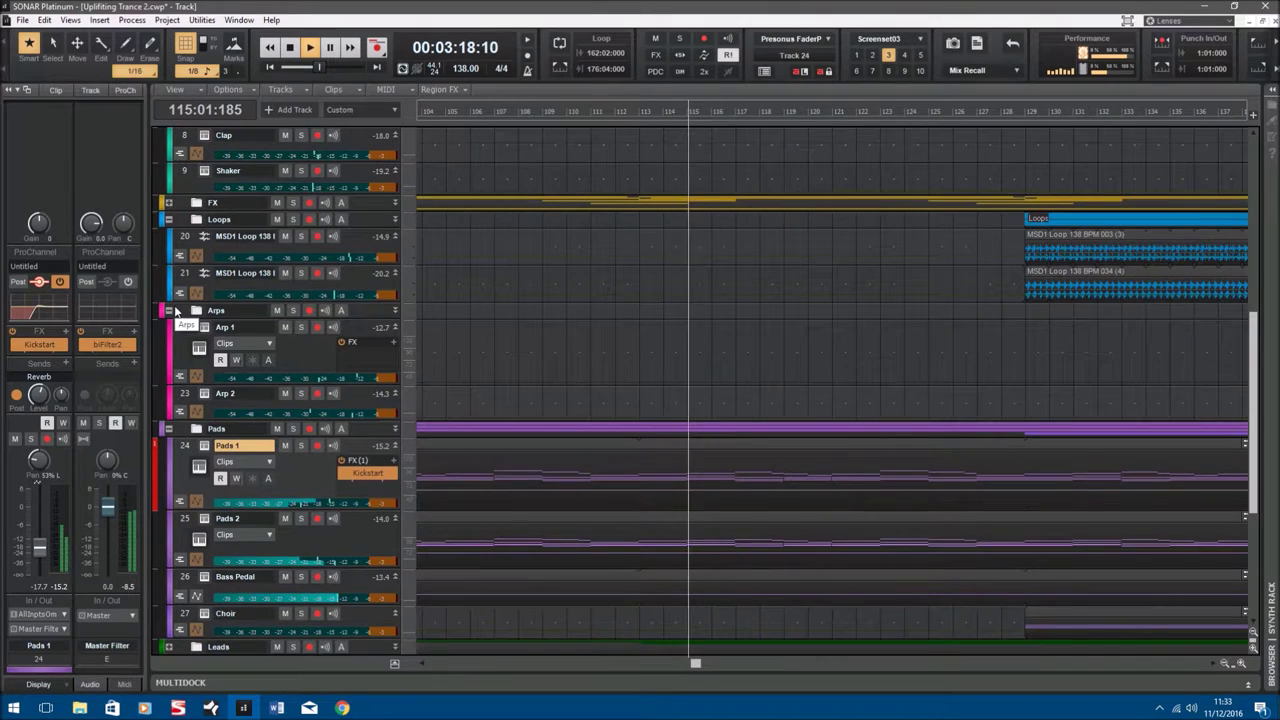
pyautogui.scroll(8, 176, 311)
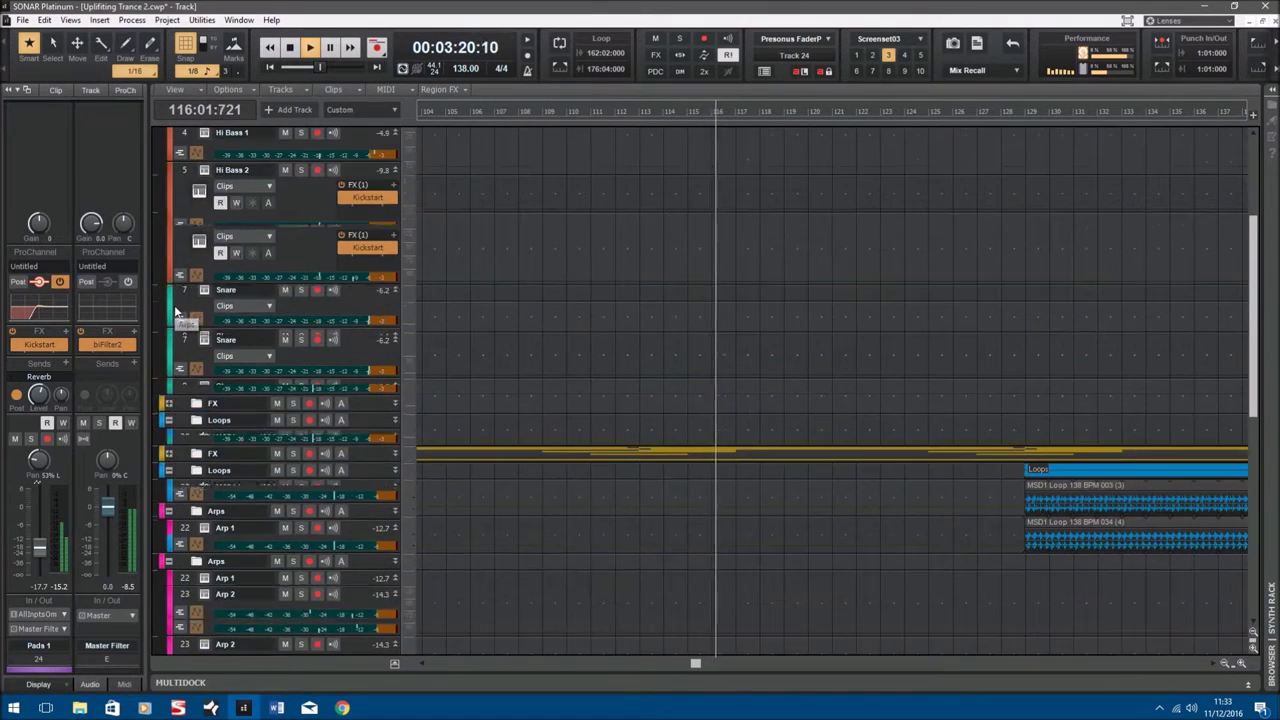
# Expand the Leads folder and show the filter cutoff and pan automation lanes of Epic Lead 1.
pyautogui.scroll(-4, 176, 311)
pyautogui.scroll(-8, 176, 311)
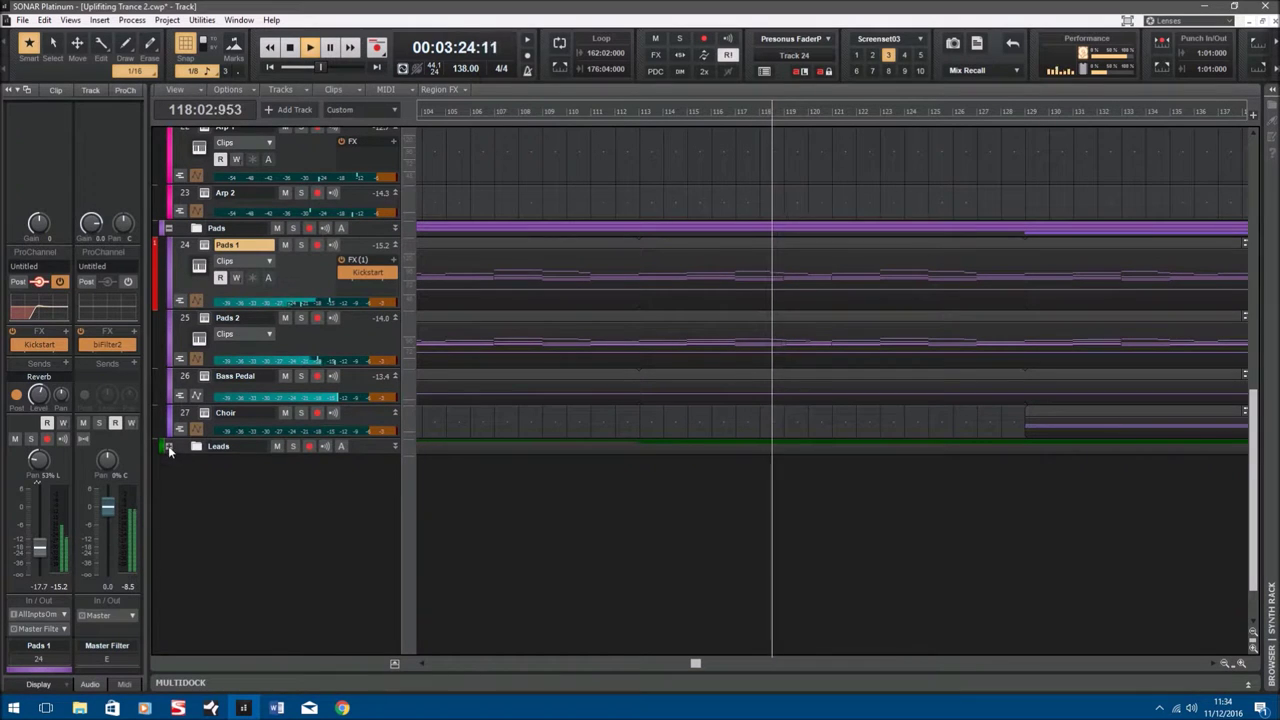
pyautogui.click(169, 447)
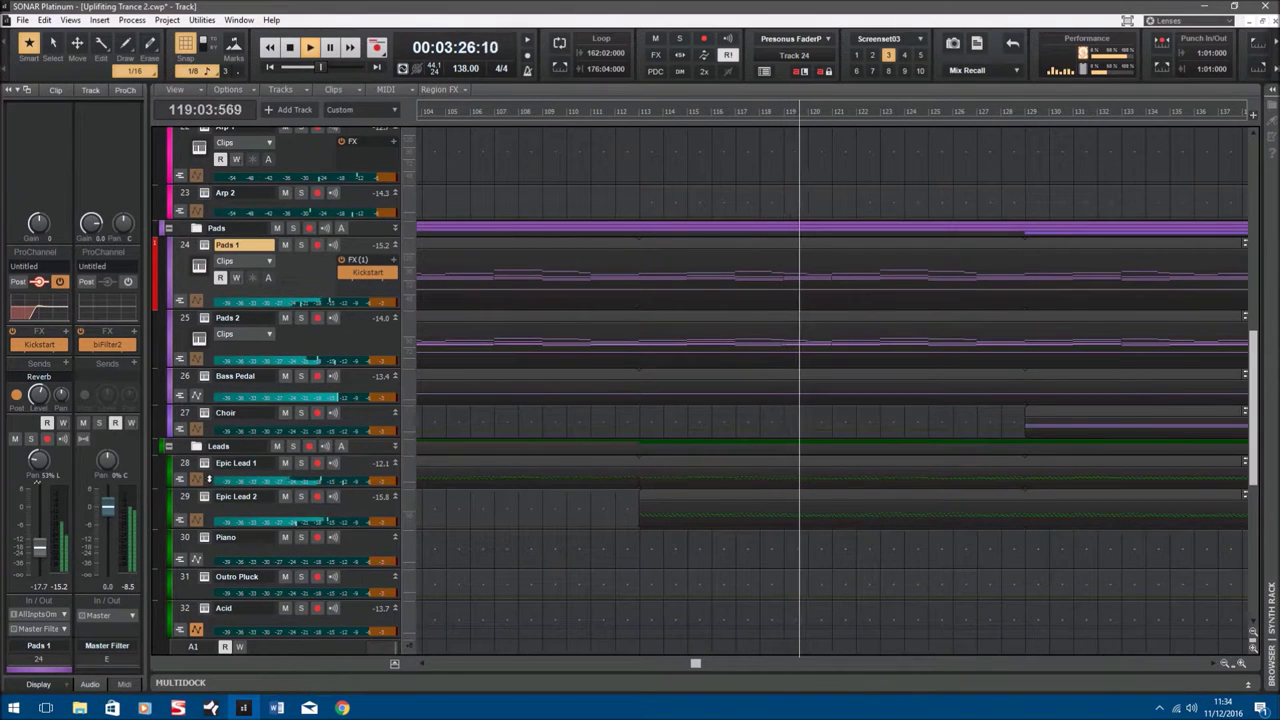
pyautogui.click(203, 480)
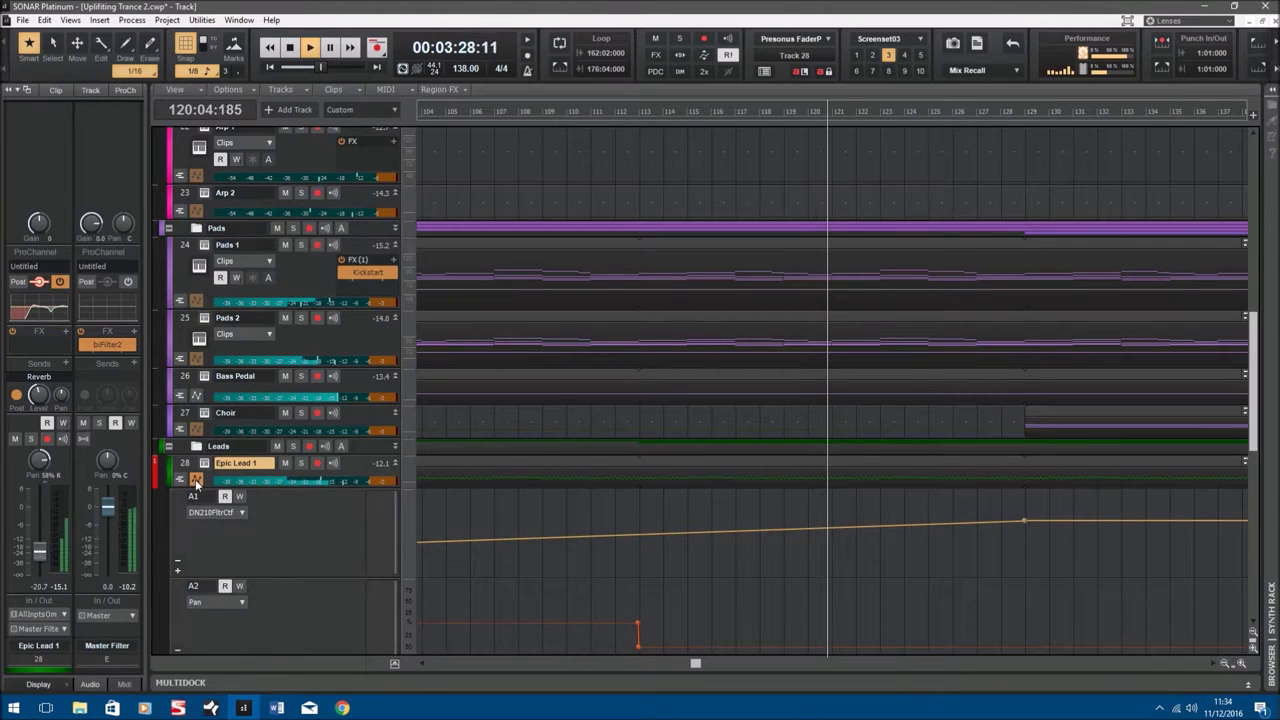
pyautogui.scroll(-3, 204, 496)
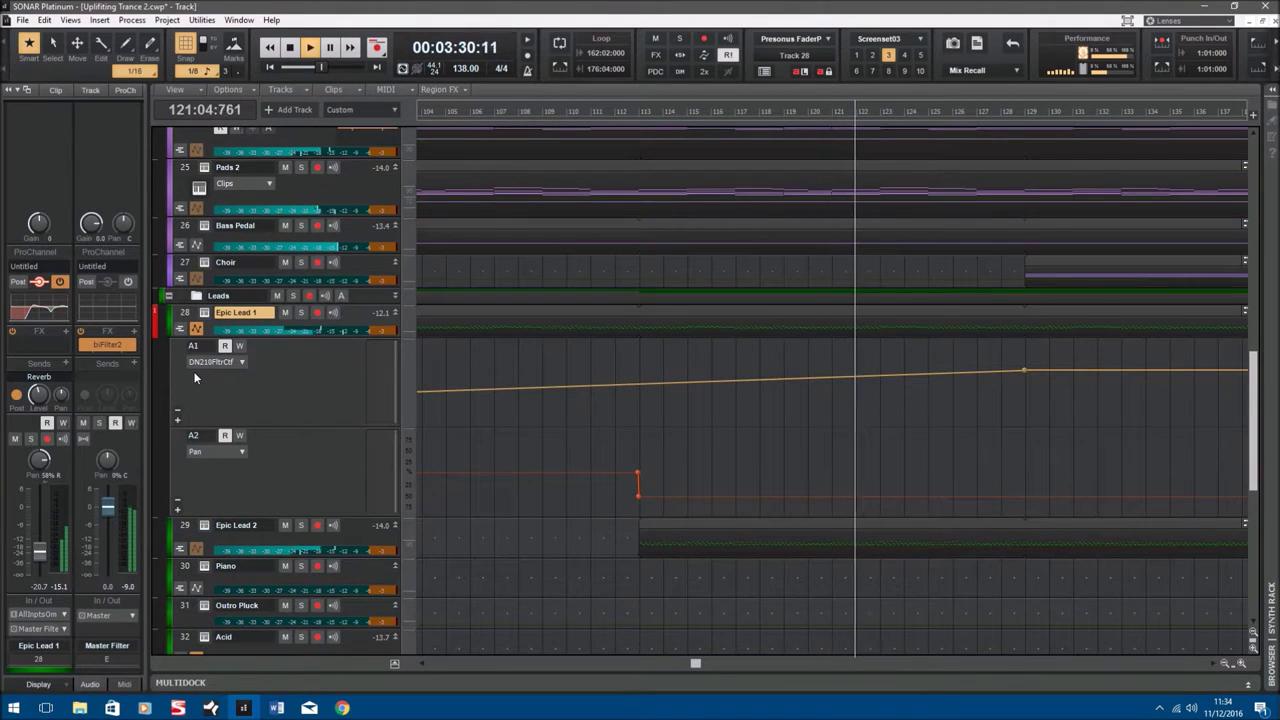
# Inspect the Dune 2 synth patch on the Epic Lead 1 track, closing the plug-in window.
pyautogui.click(204, 313)
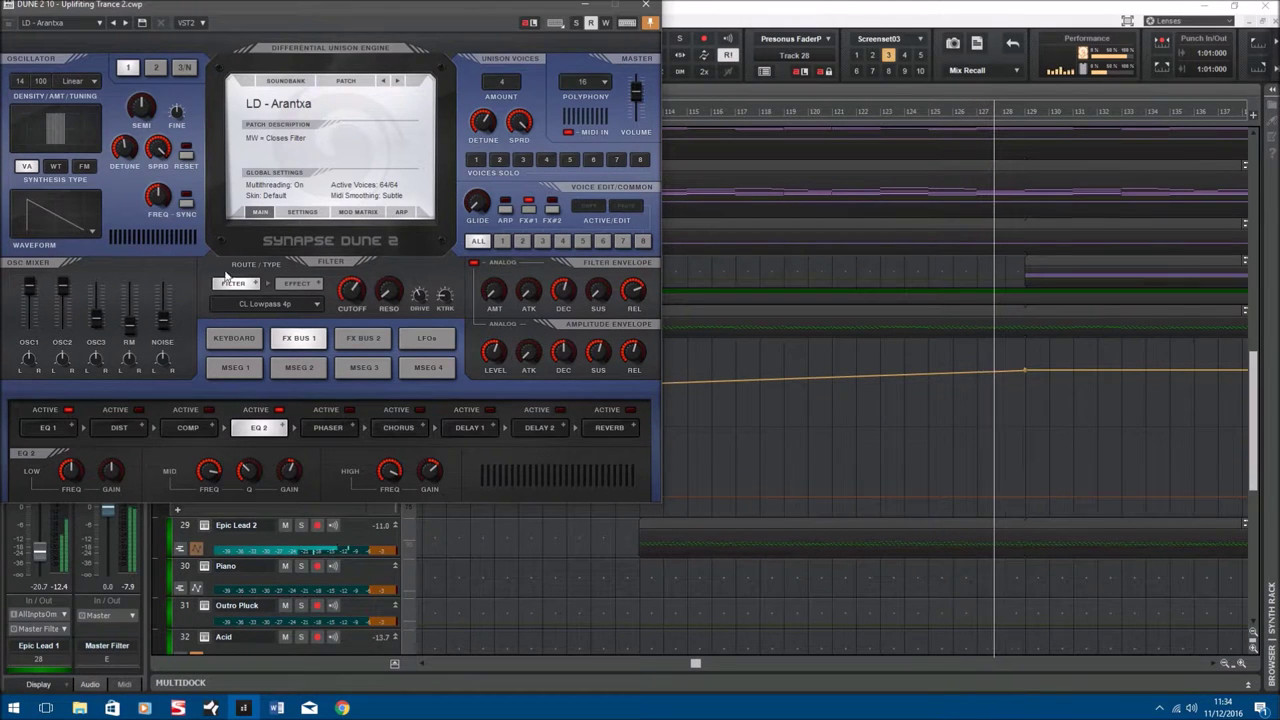
pyautogui.click(645, 4)
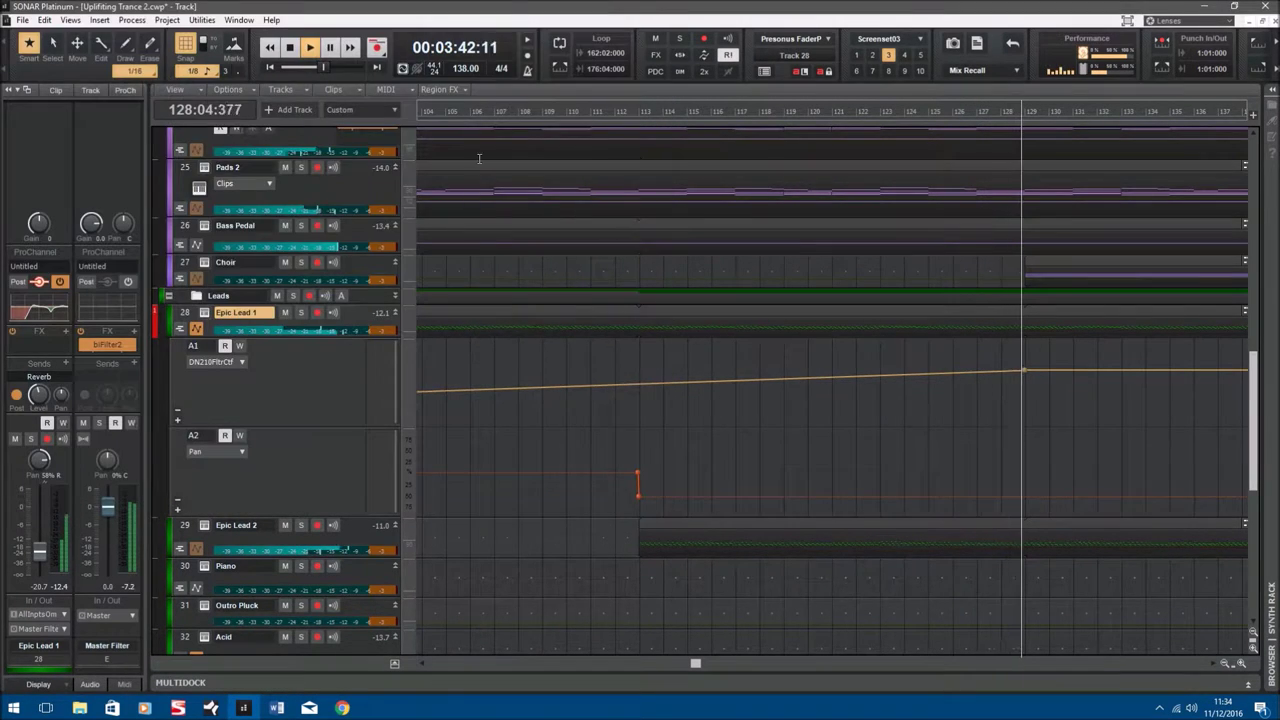
# Examine the notes of the Epic Lead 2 clip in the piano roll, and inspect the track's Serum synth patch.
pyautogui.scroll(-3, 480, 159)
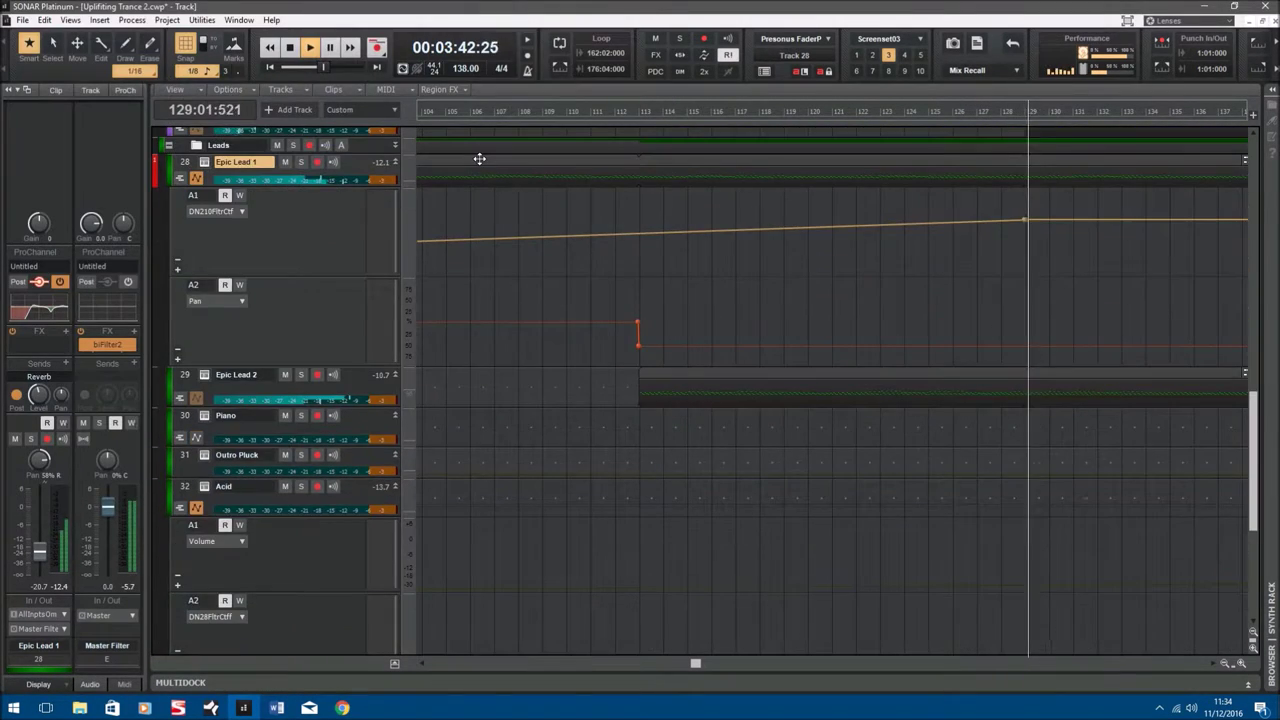
pyautogui.doubleClick(704, 372)
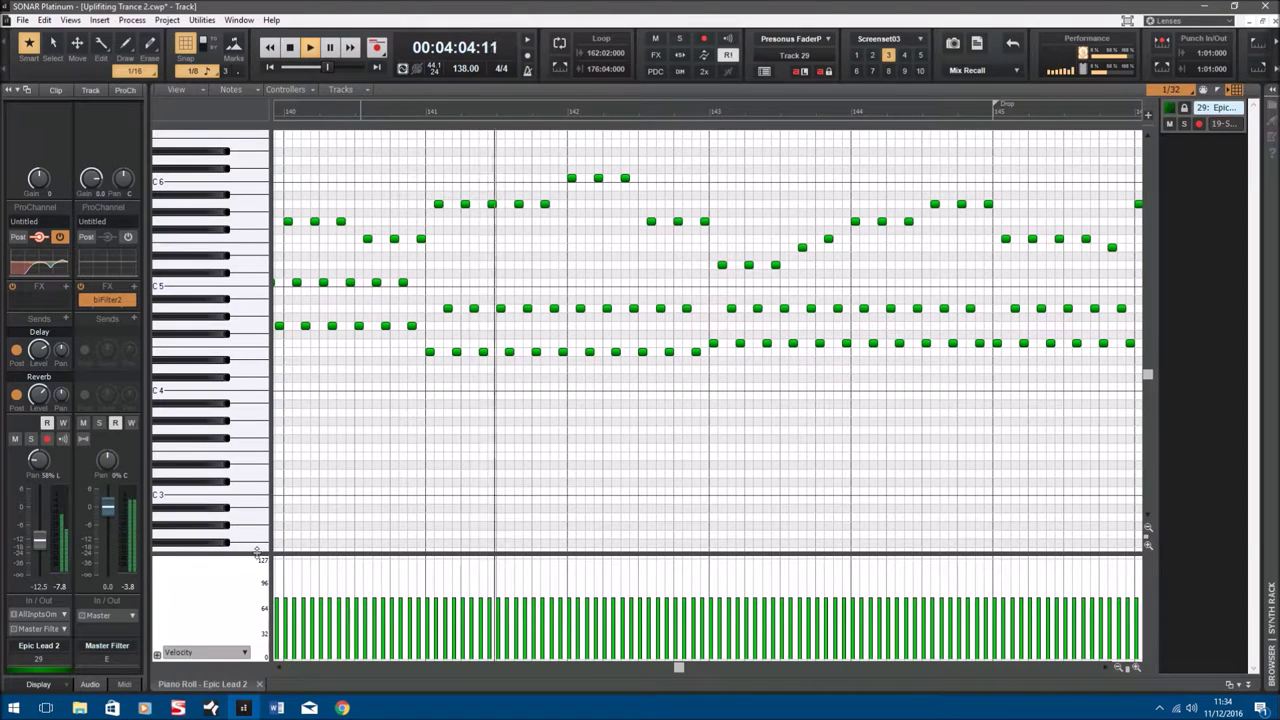
pyautogui.click(259, 685)
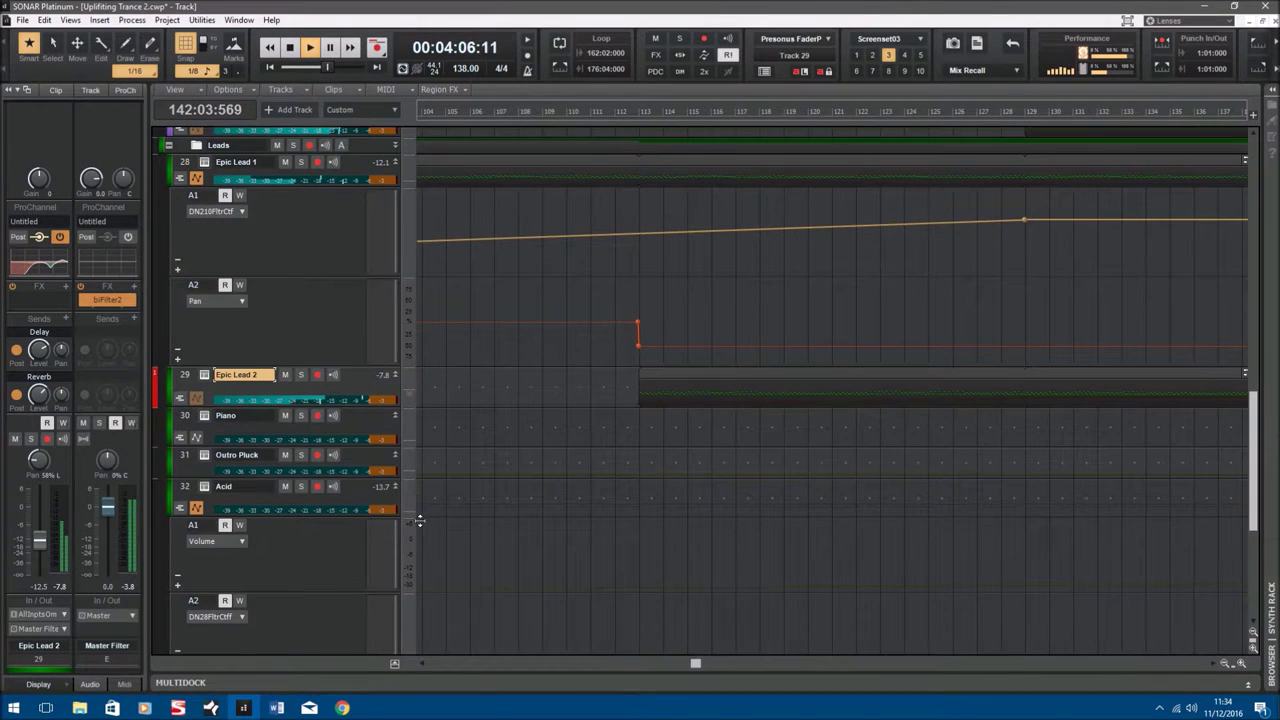
pyautogui.click(205, 375)
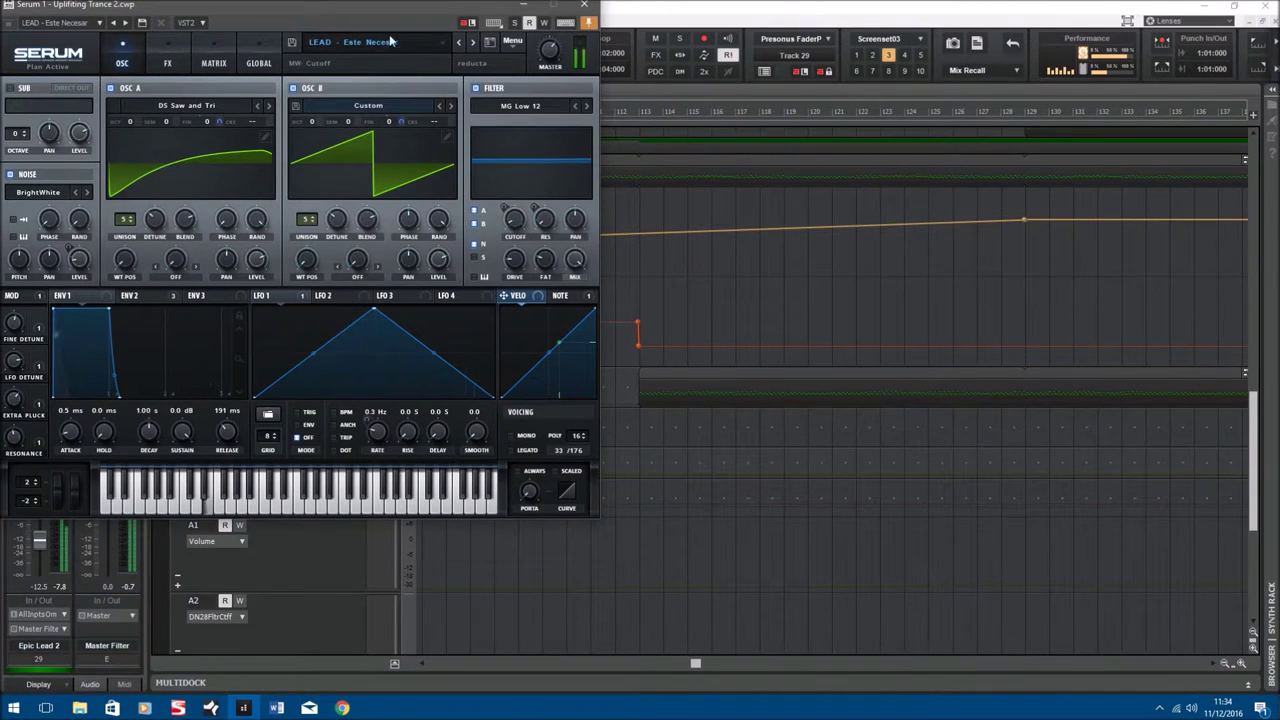
pyautogui.click(585, 8)
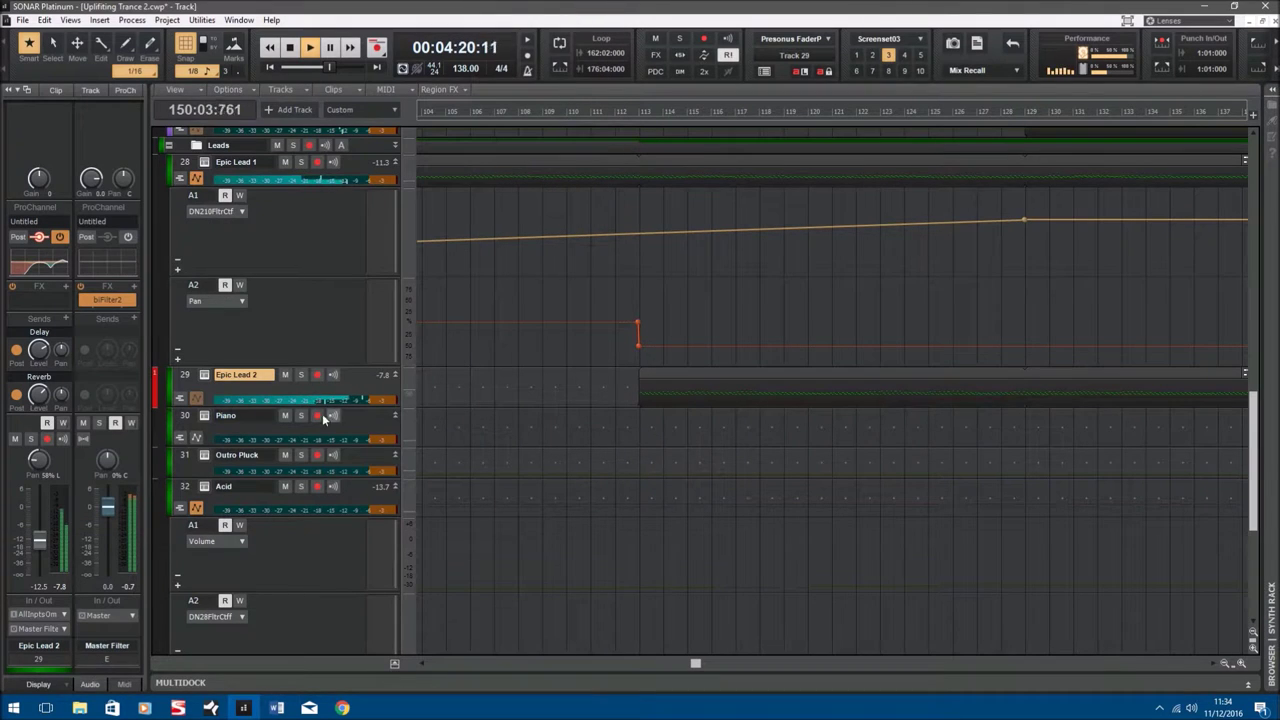
# Hide the automation lanes of the Acid and Epic Lead 1 tracks.
pyautogui.click(196, 509)
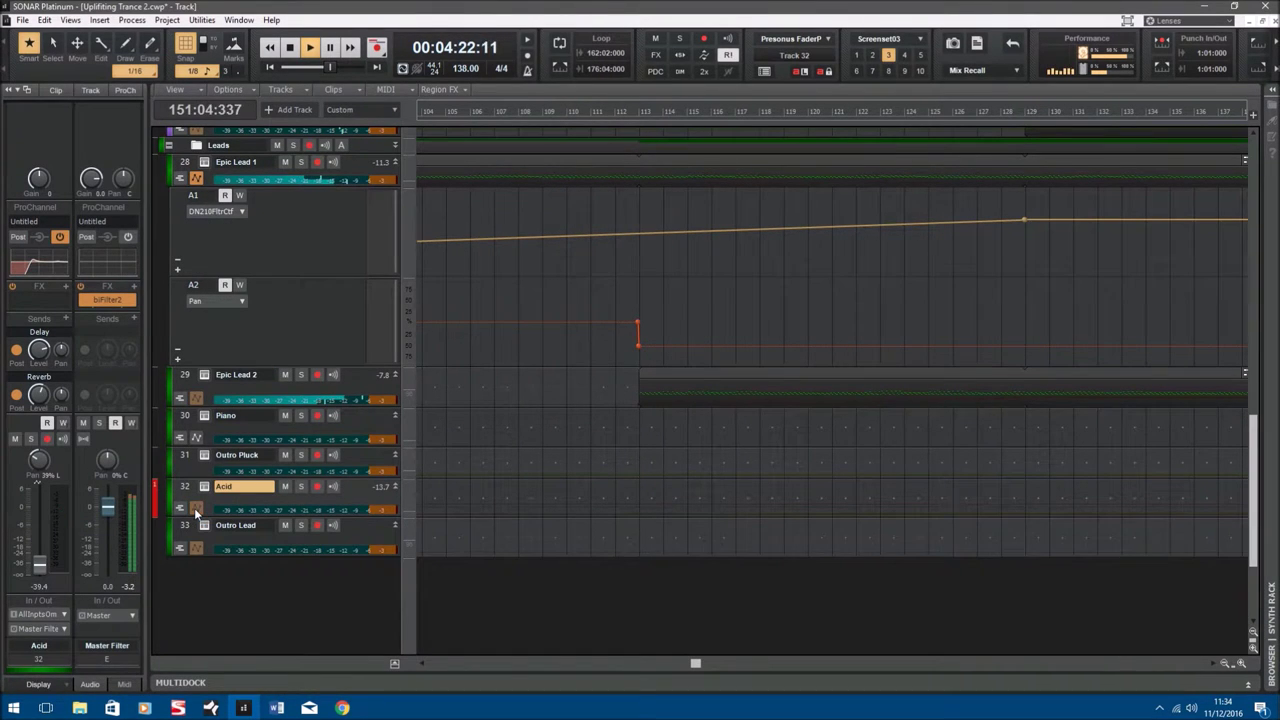
pyautogui.click(197, 180)
pyautogui.scroll(3, 283, 265)
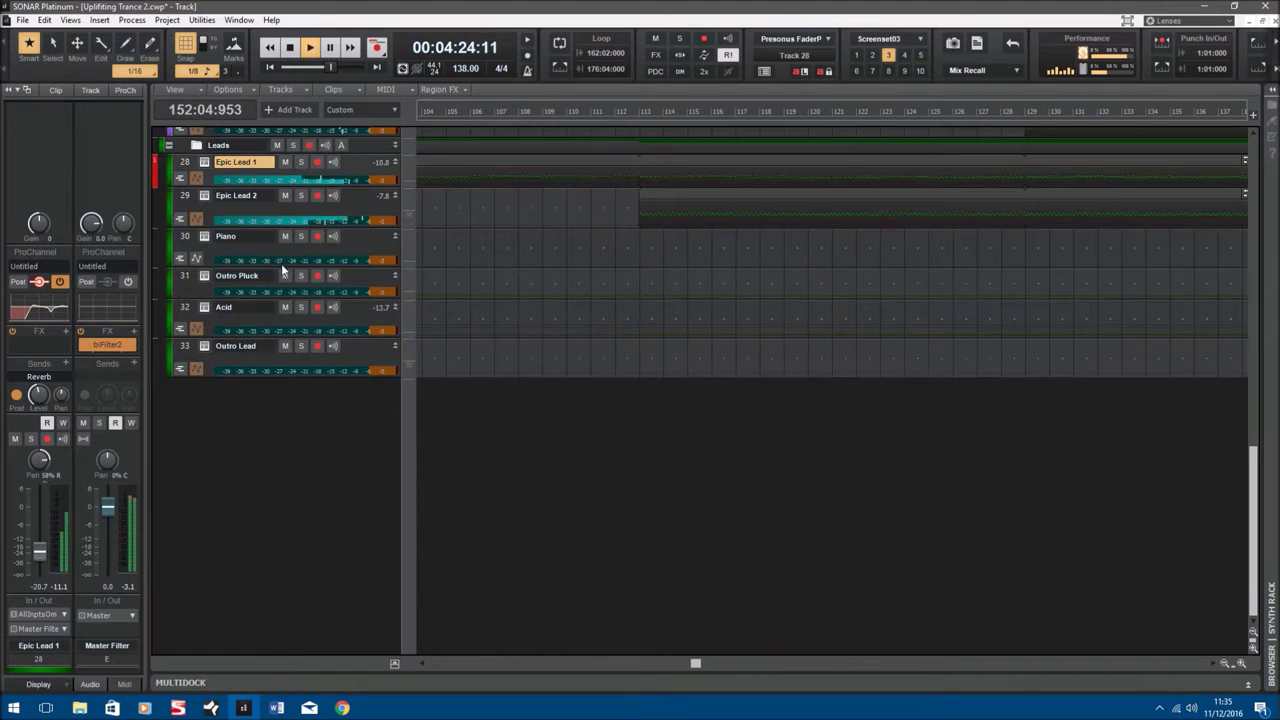
# Examine the Pads and Leads folder tracks in the section from about measure 156 to 190.
pyautogui.scroll(3, 218, 312)
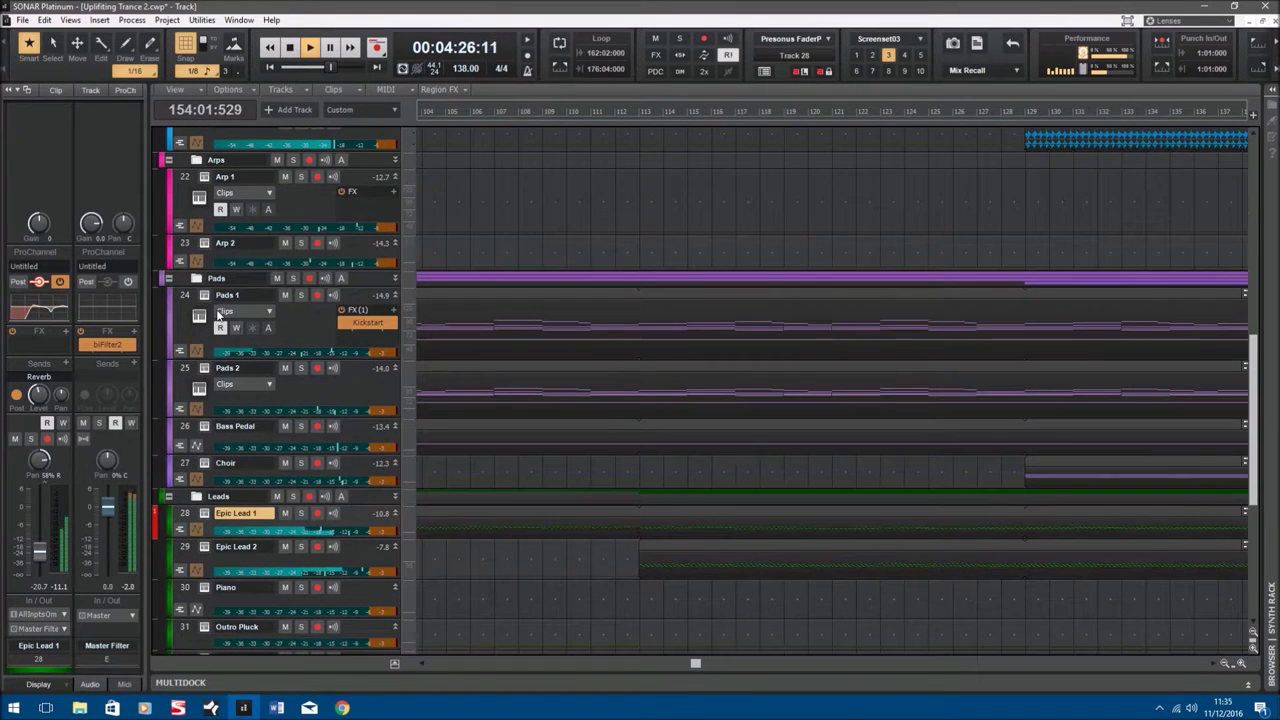
pyautogui.scroll(1, 216, 309)
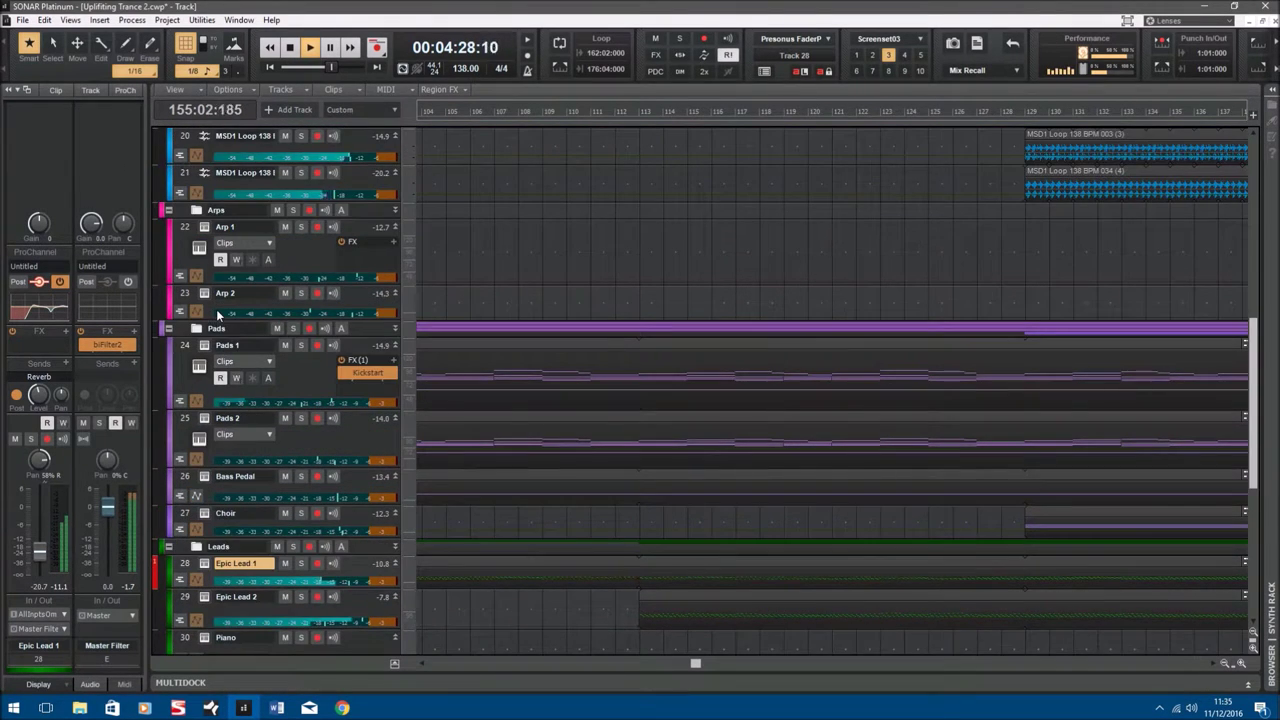
pyautogui.scroll(-2, 216, 309)
pyautogui.moveTo(690, 666); pyautogui.dragTo(827, 680)
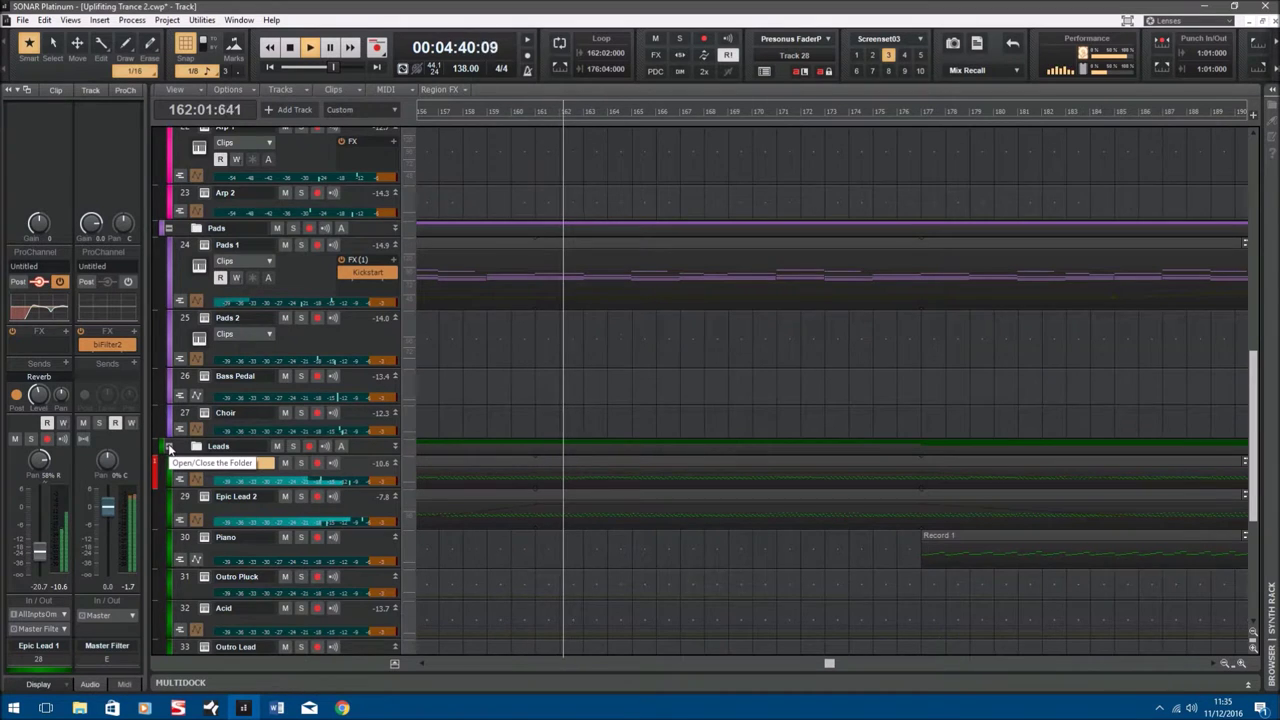
pyautogui.scroll(-3, 169, 448)
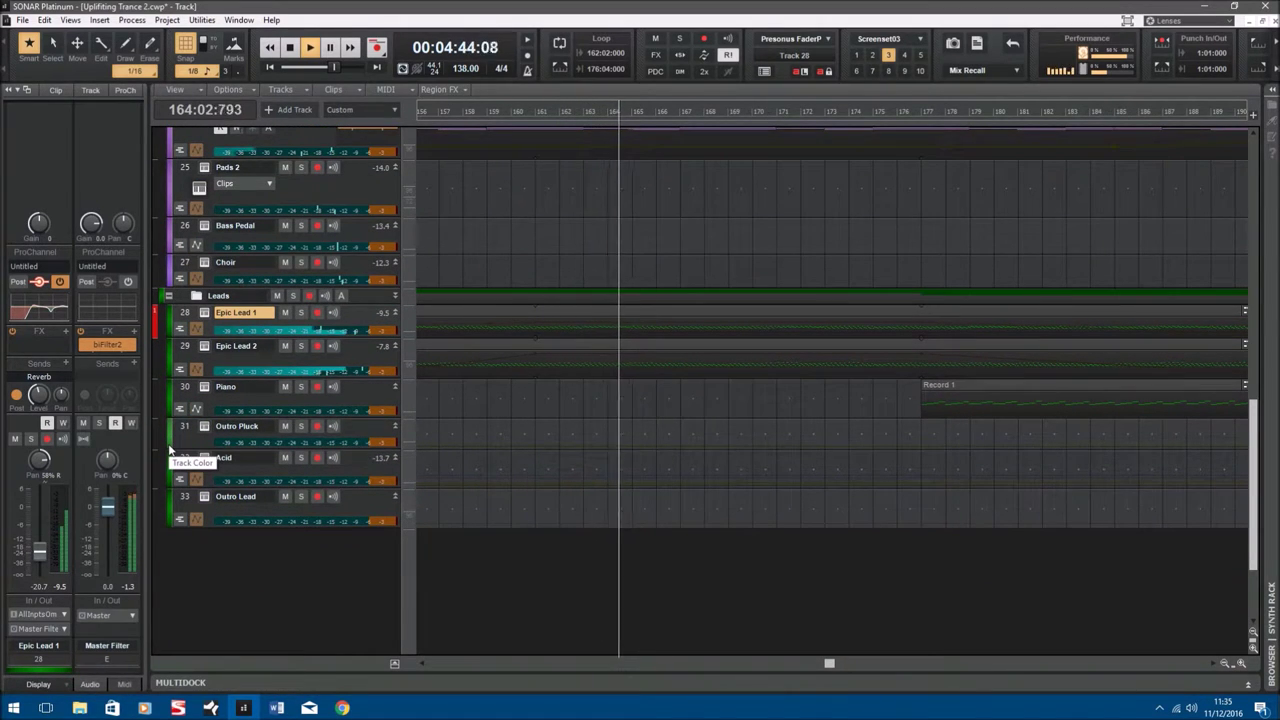
# Inspect the Dune 2 synth patch on the Progressive bass track and show its filter cutoff automation lane.
pyautogui.scroll(10, 169, 449)
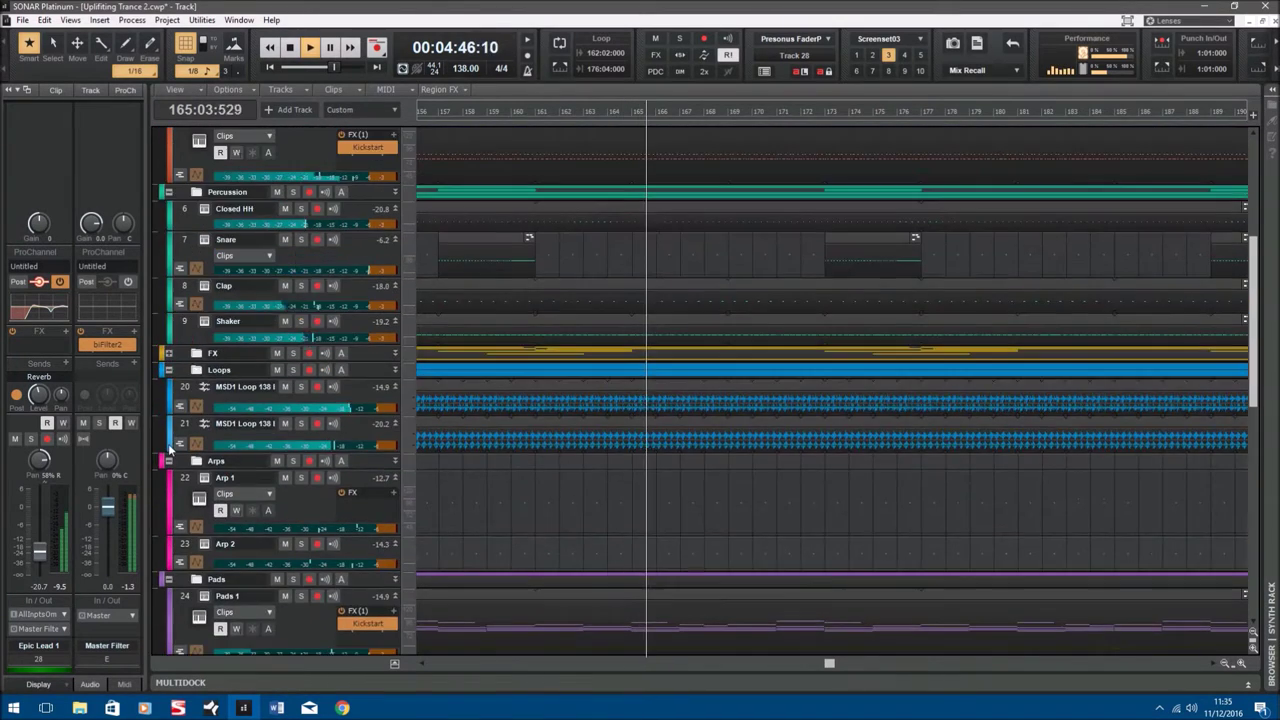
pyautogui.scroll(4, 168, 443)
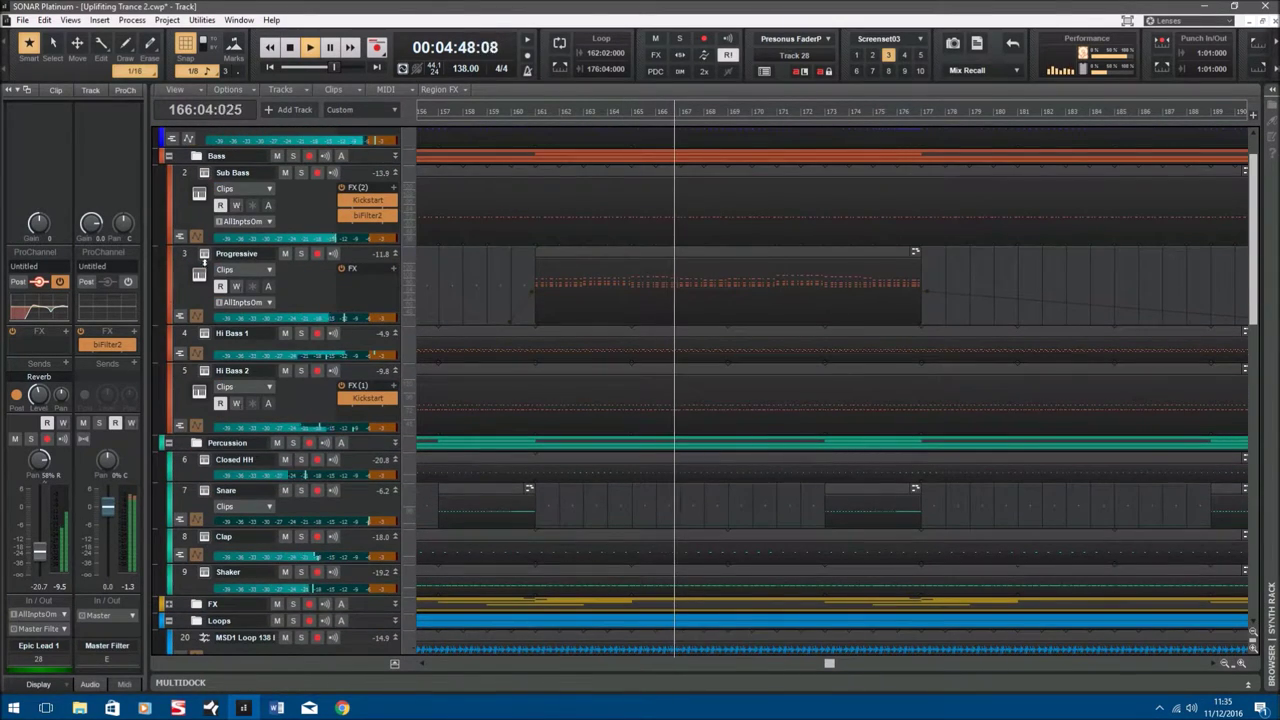
pyautogui.click(206, 254)
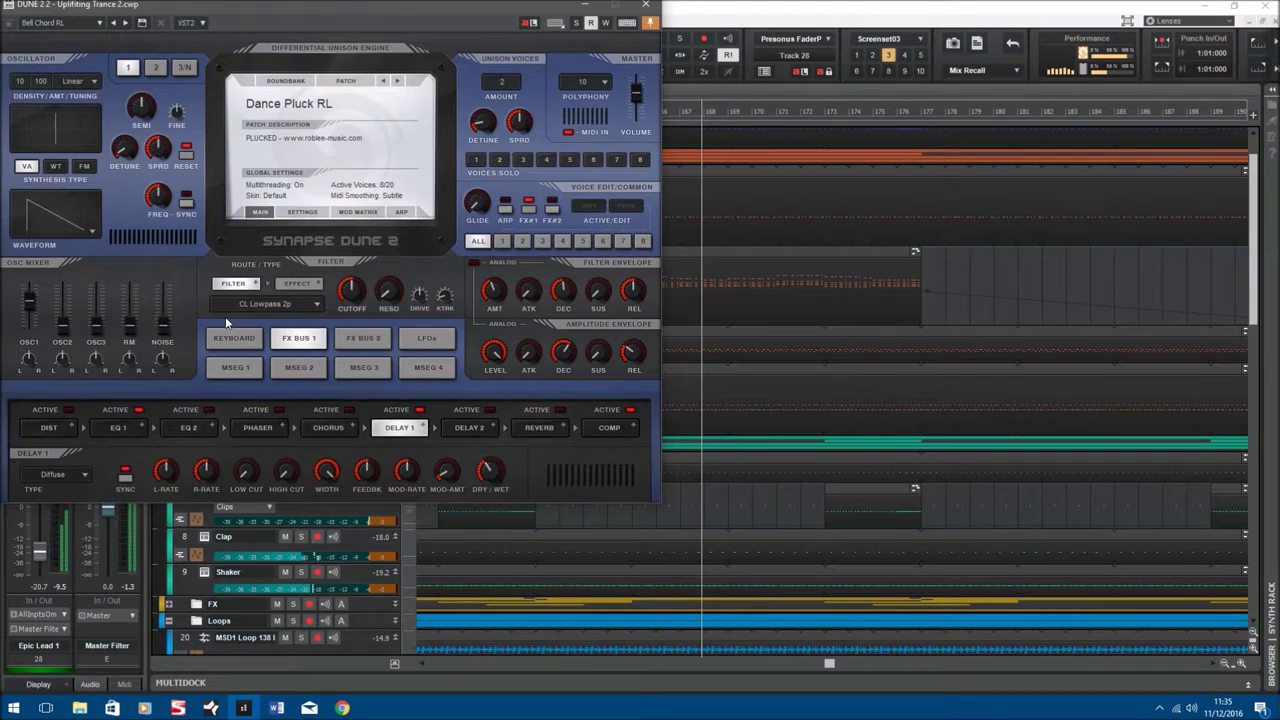
pyautogui.click(645, 4)
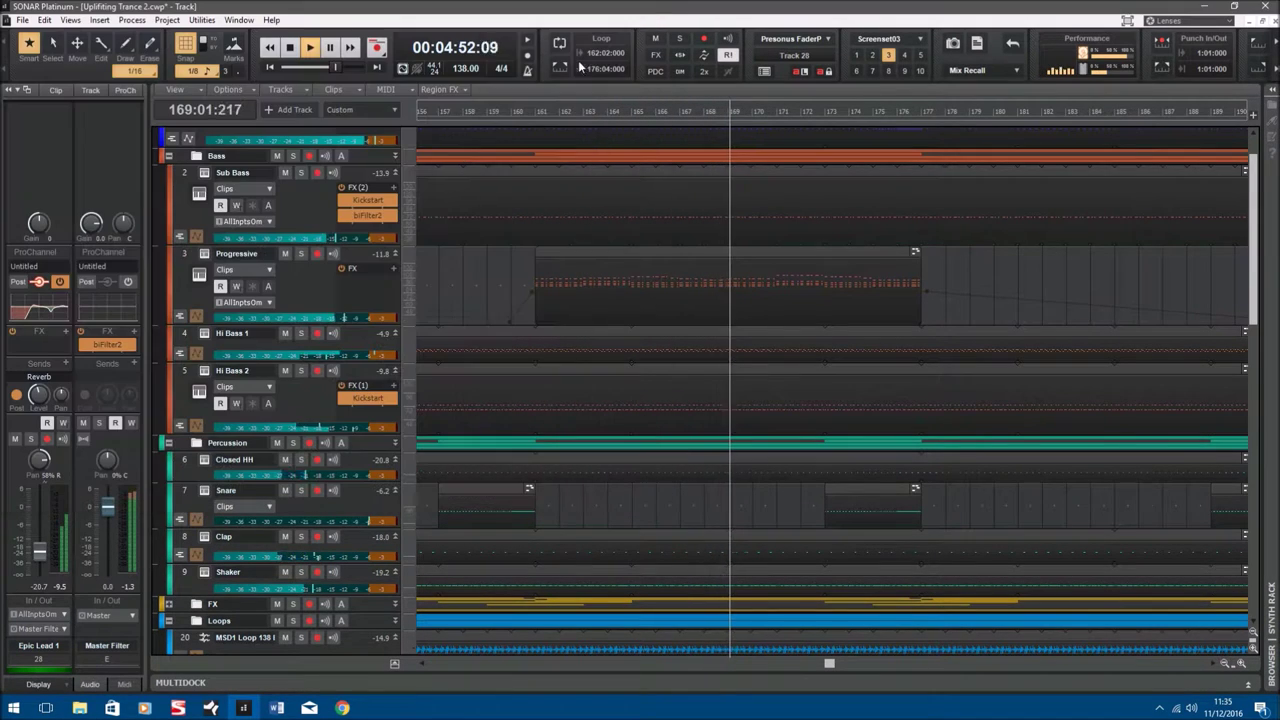
pyautogui.click(196, 316)
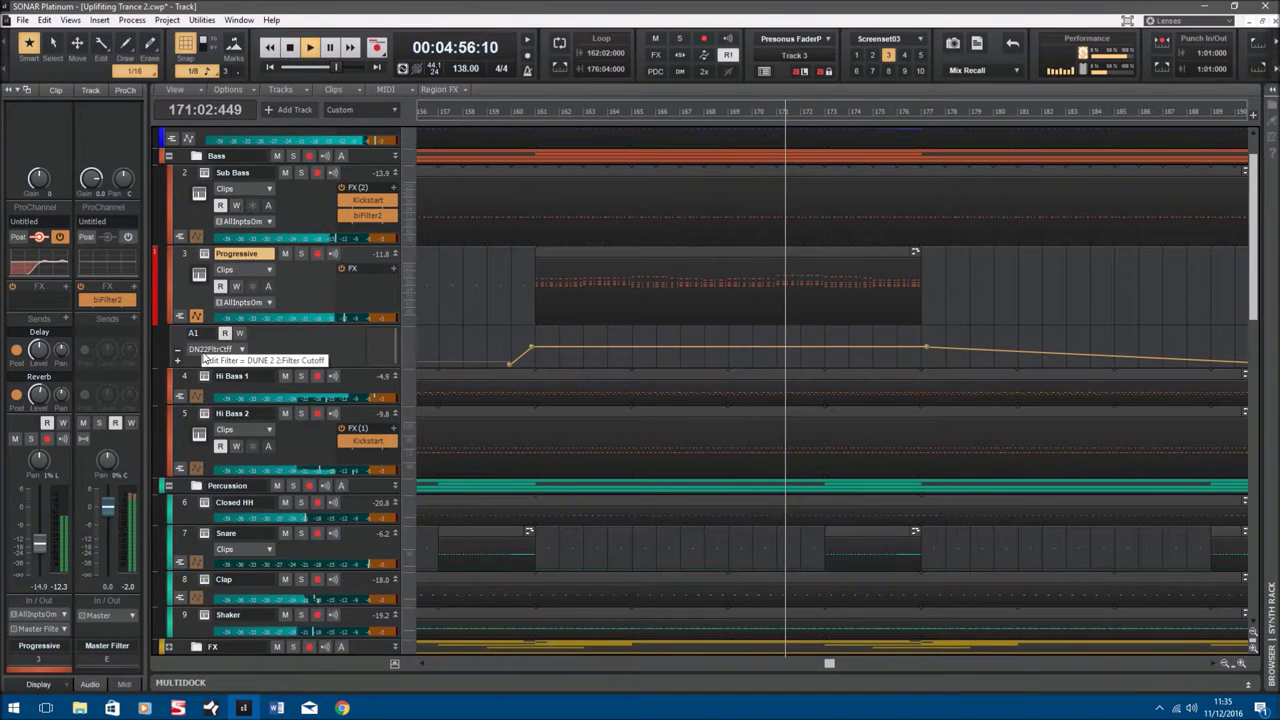
# Inspect the biFilter2 effect settings on the Kick 2 1 track, closing the plug-in window.
pyautogui.scroll(1, 203, 358)
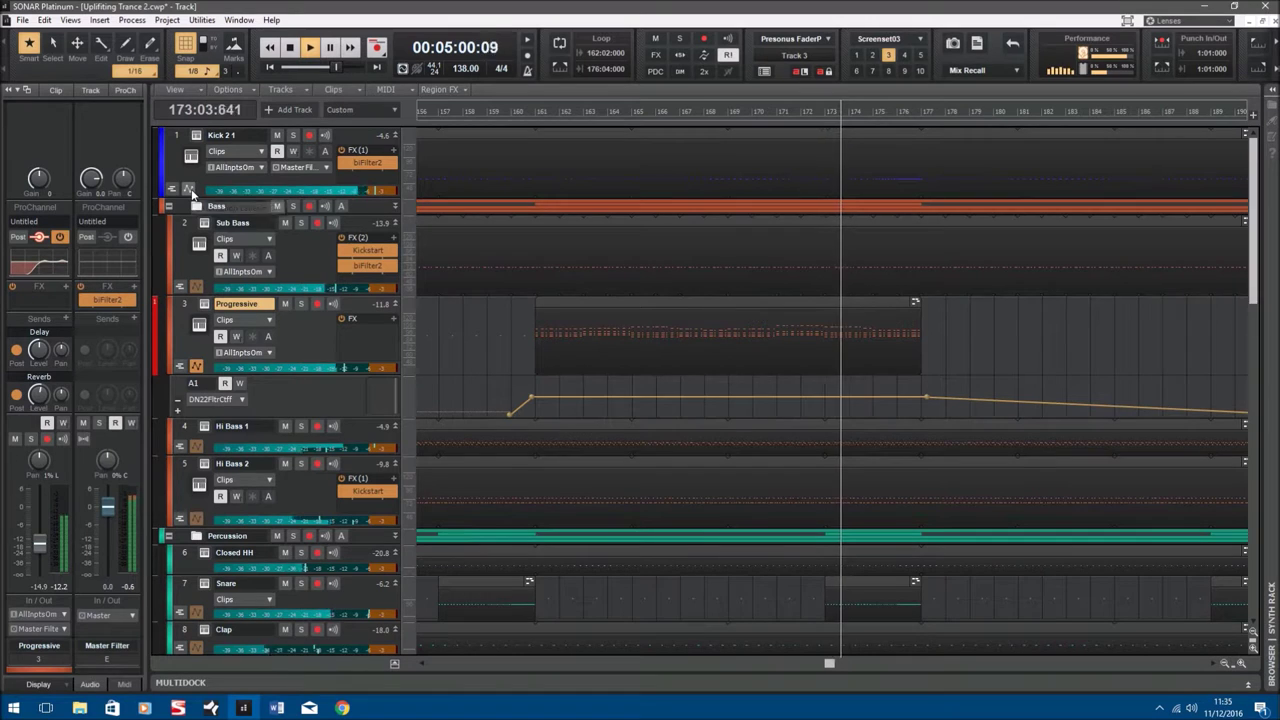
pyautogui.doubleClick(368, 163)
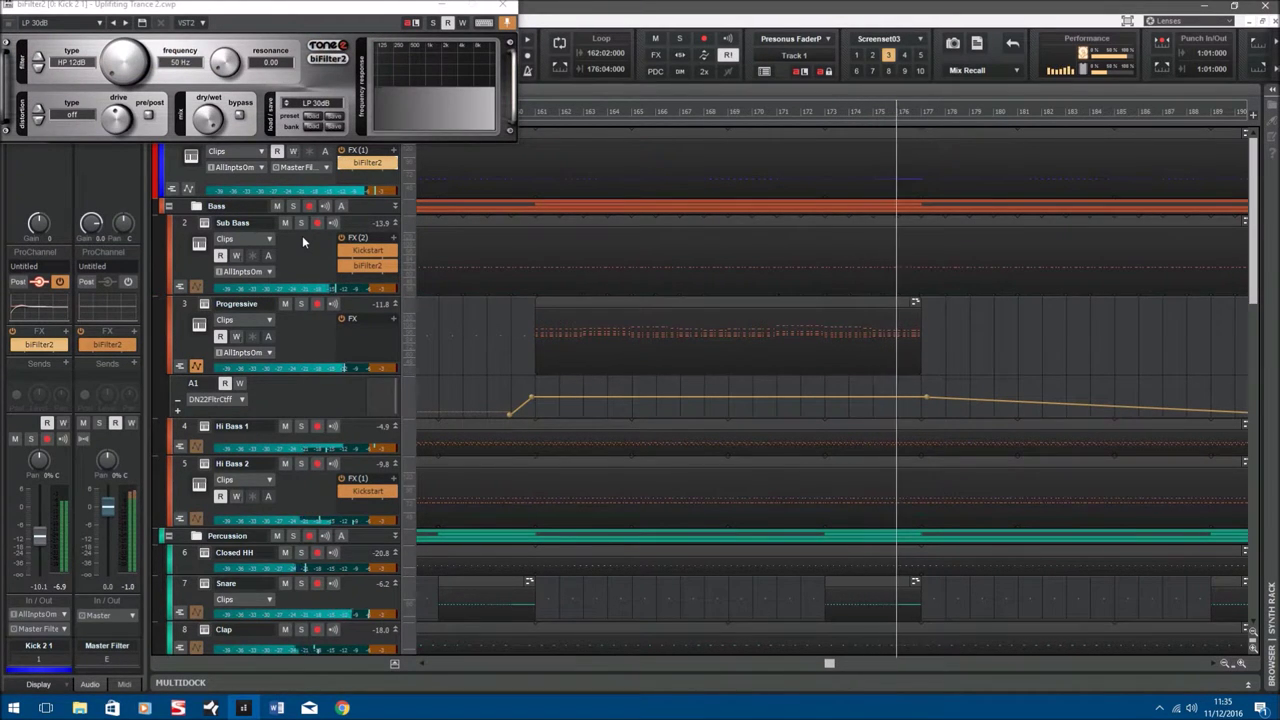
pyautogui.click(503, 7)
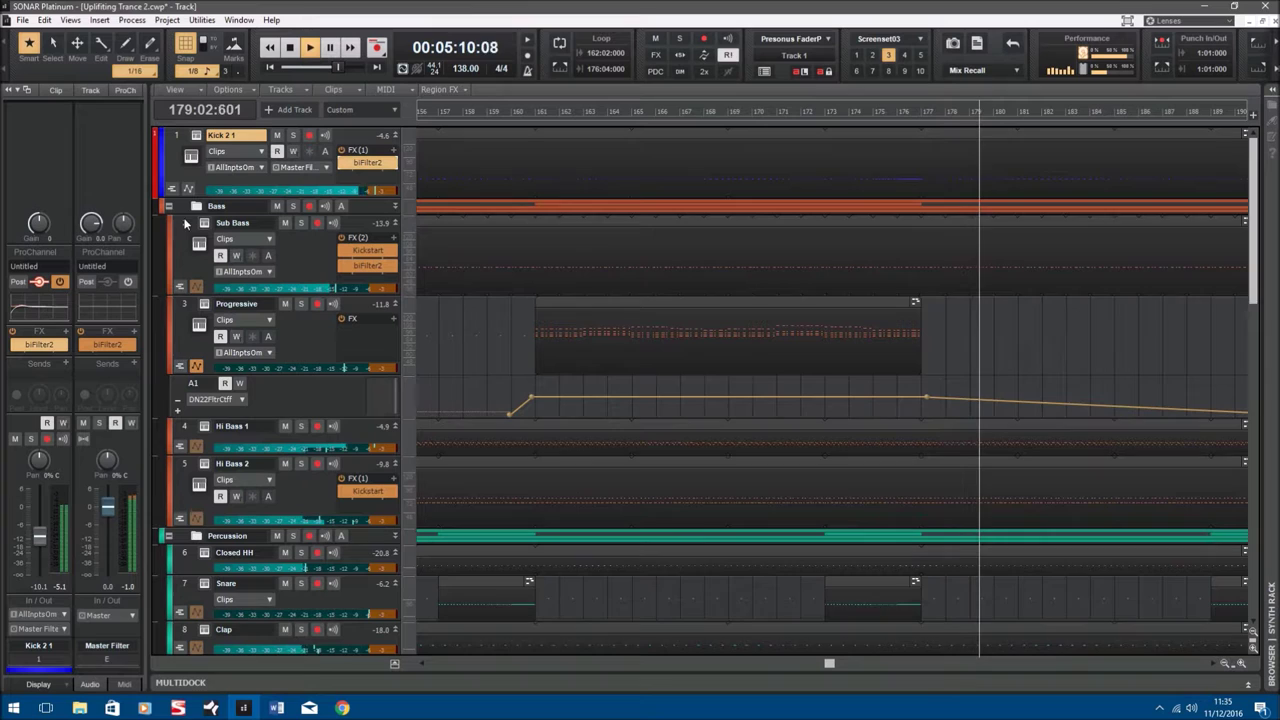
# Hide the Progressive track's automation lane and collapse the Bass, Percussion and Loops folders.
pyautogui.click(197, 367)
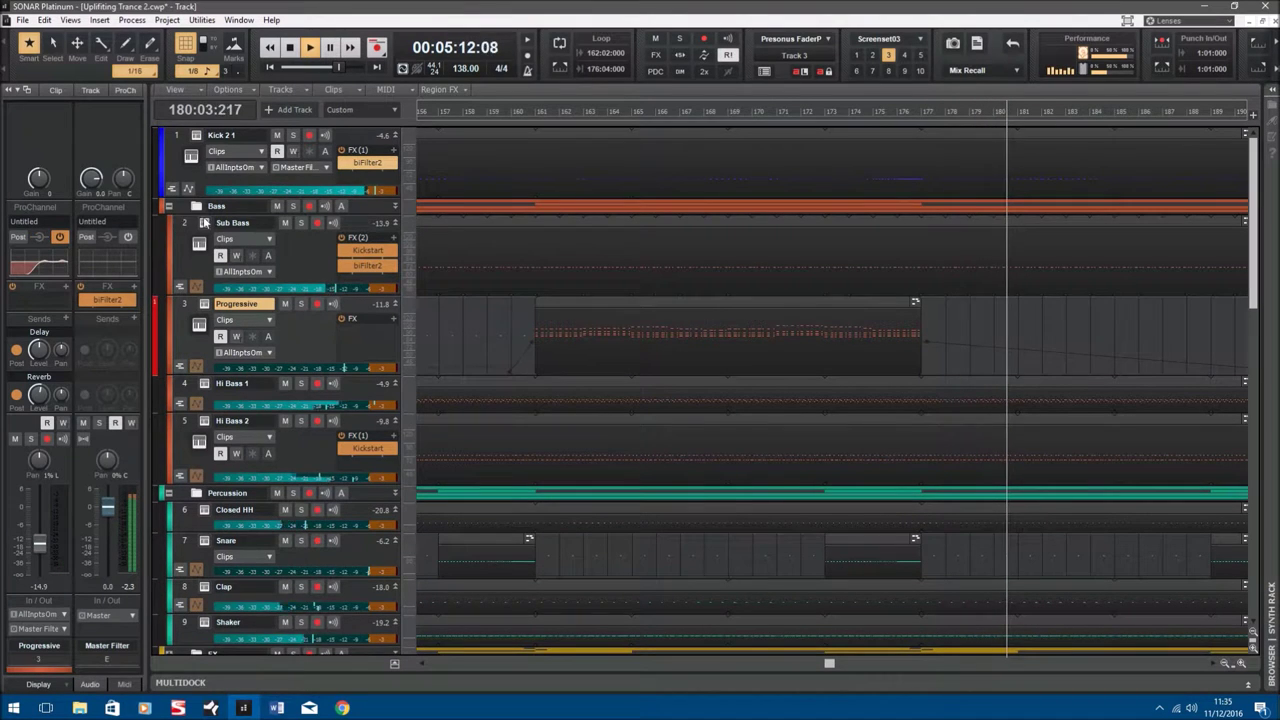
pyautogui.click(168, 206)
pyautogui.scroll(-3, 200, 300)
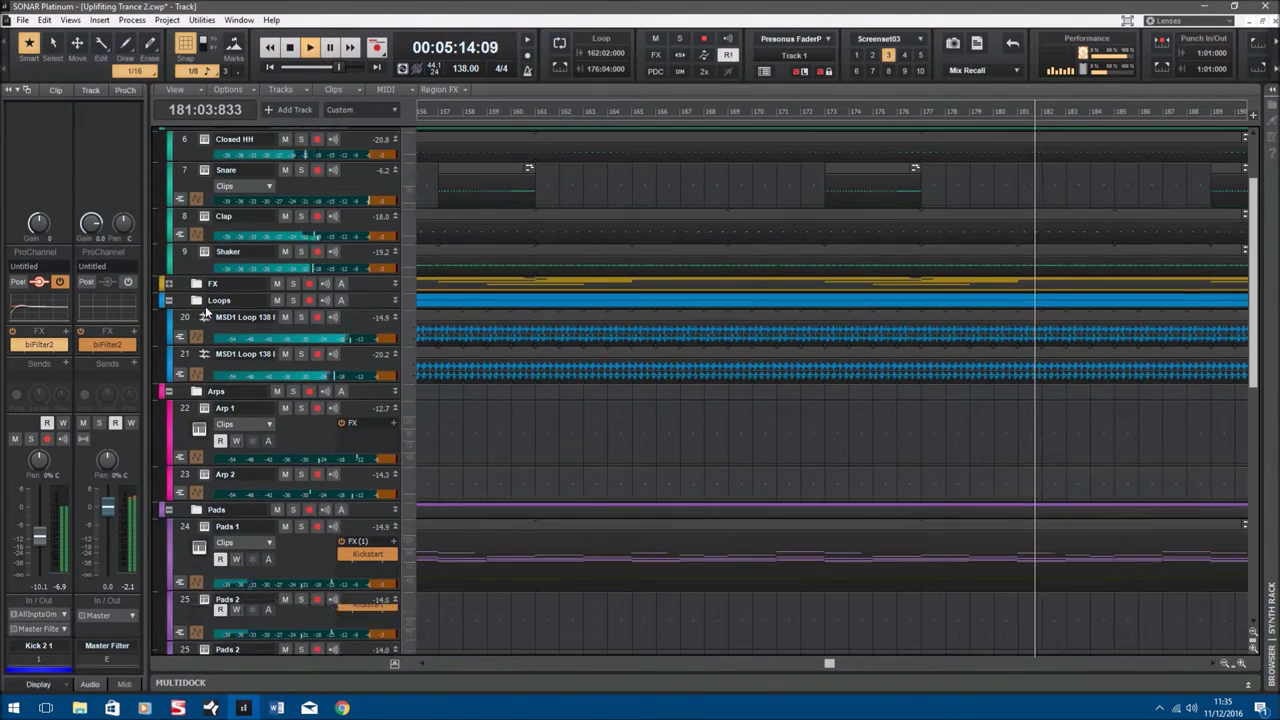
pyautogui.scroll(1, 170, 180)
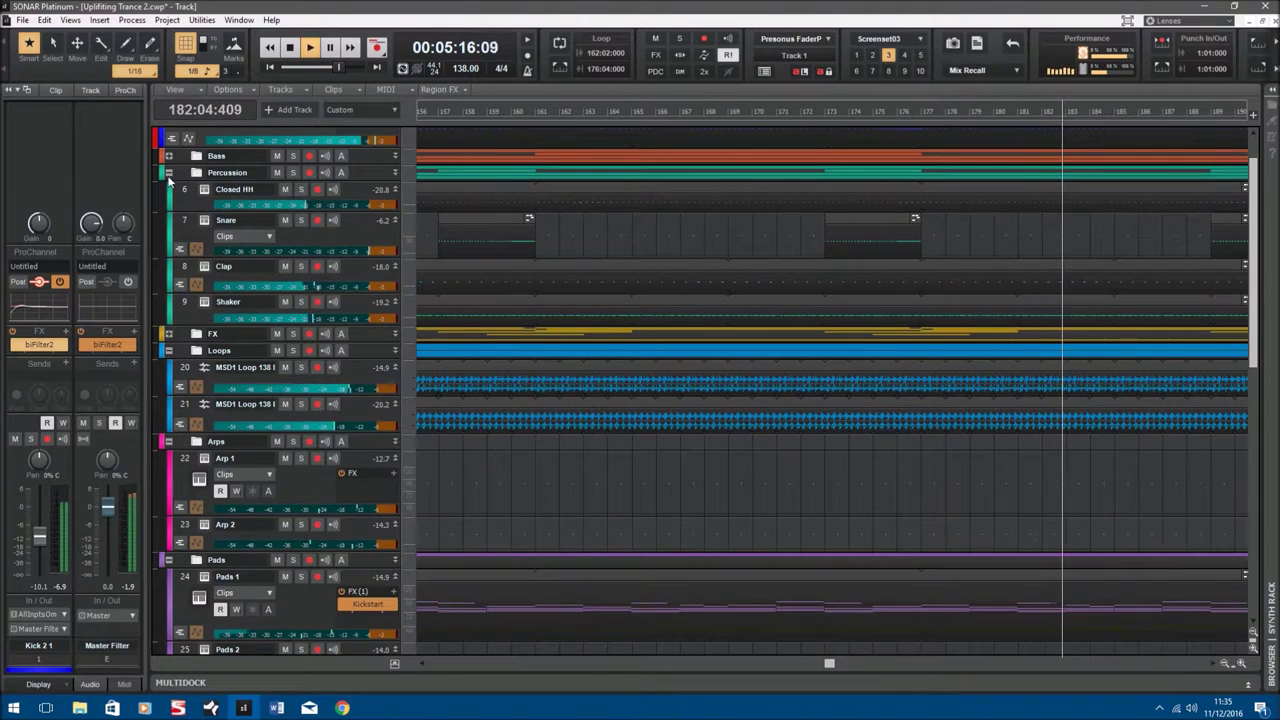
pyautogui.click(168, 173)
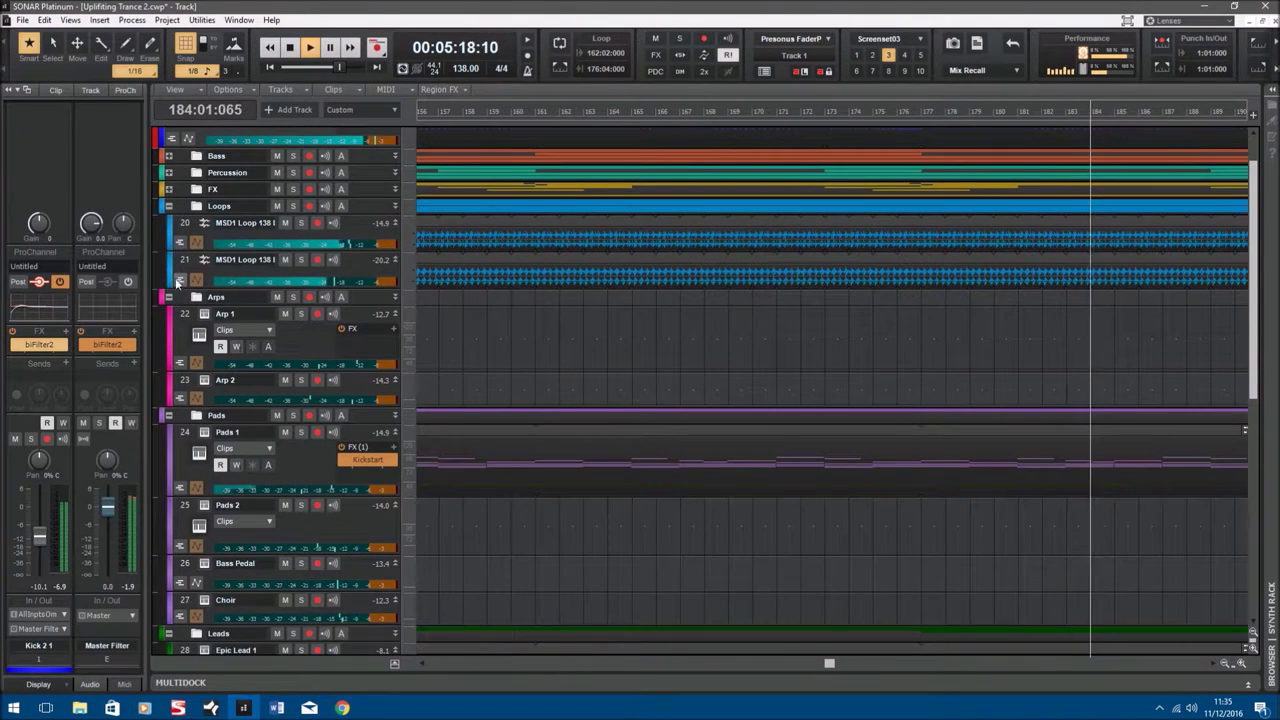
pyautogui.click(169, 206)
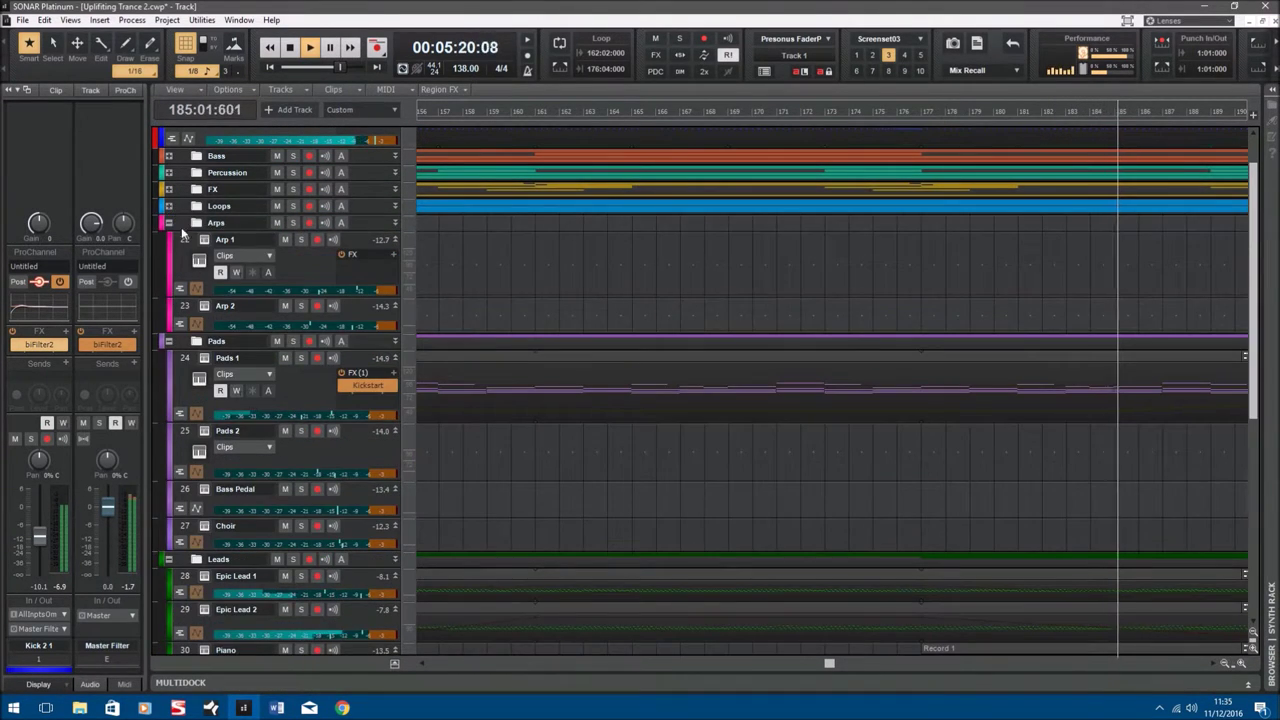
# Inspect the Nexus 2 patch on the Piano track, close it, and bring the Mini Breakdown section into view.
pyautogui.scroll(-3, 177, 274)
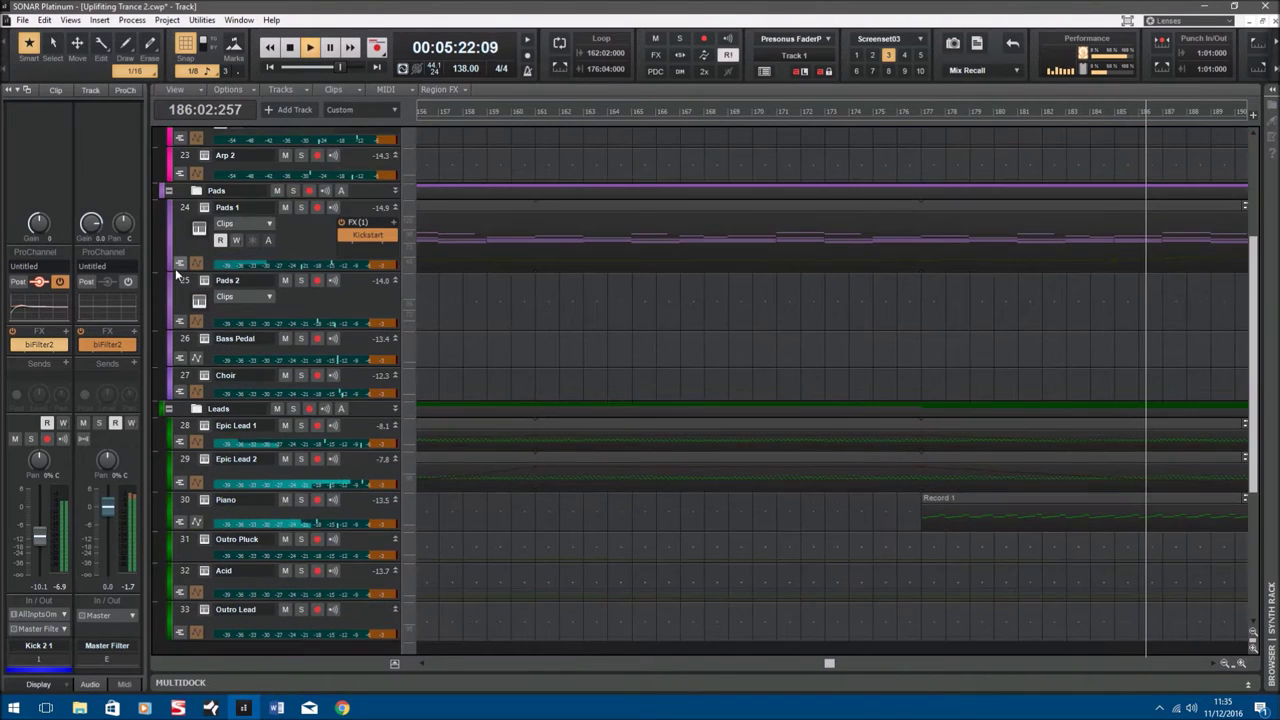
pyautogui.scroll(-2, 177, 274)
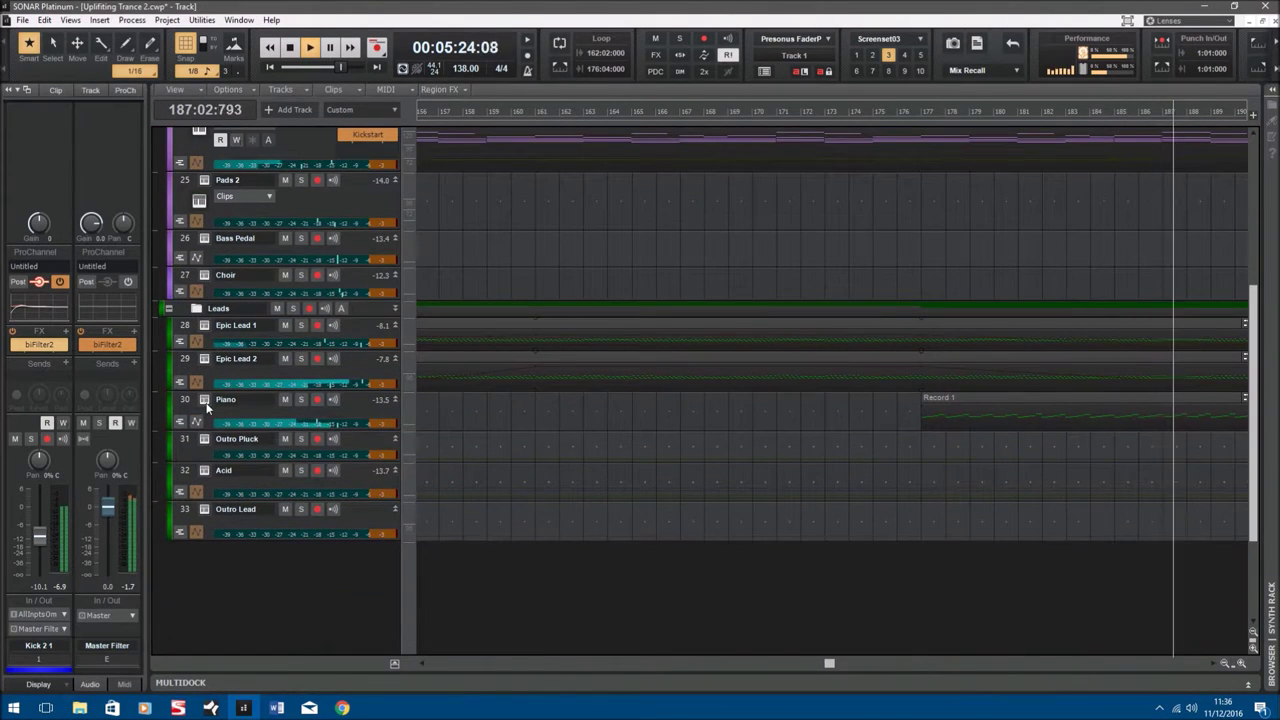
pyautogui.click(205, 401)
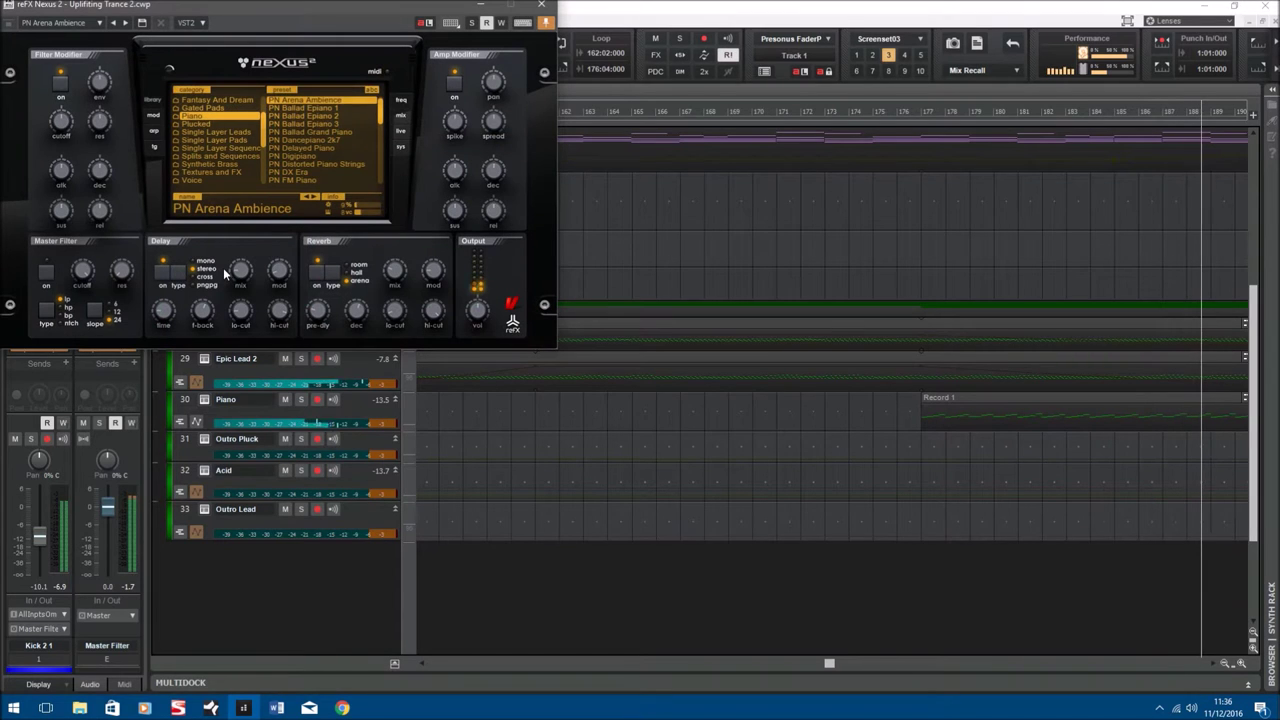
pyautogui.click(541, 4)
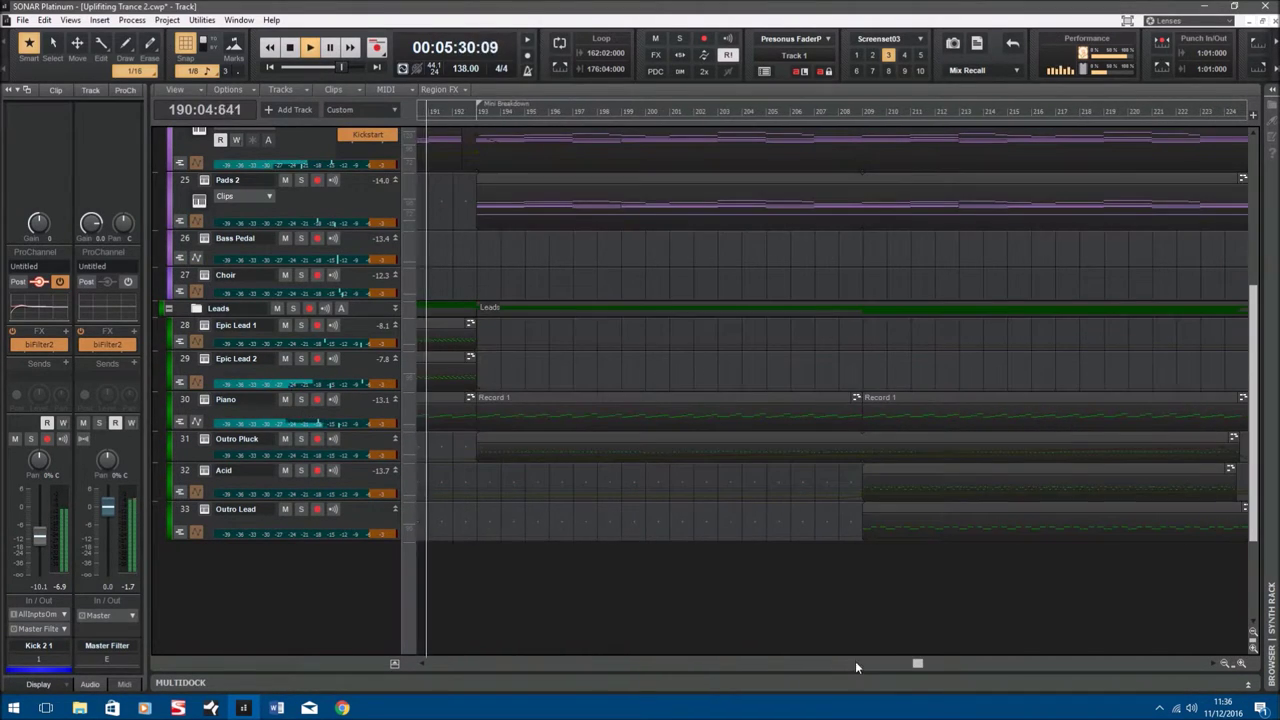
pyautogui.moveTo(818, 663); pyautogui.dragTo(904, 659)
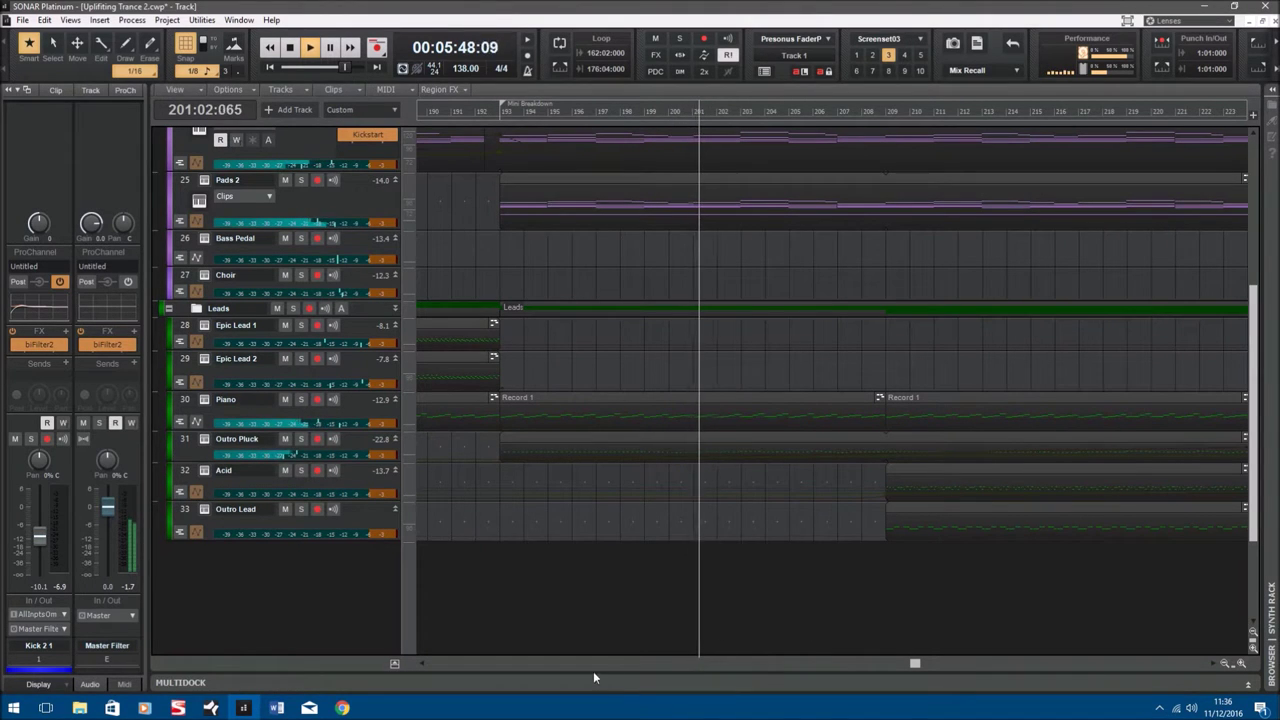
# Show and enlarge the bus pane, then inspect the VPS Delay settings on the Delay bus and close the plug-in.
pyautogui.click(394, 665)
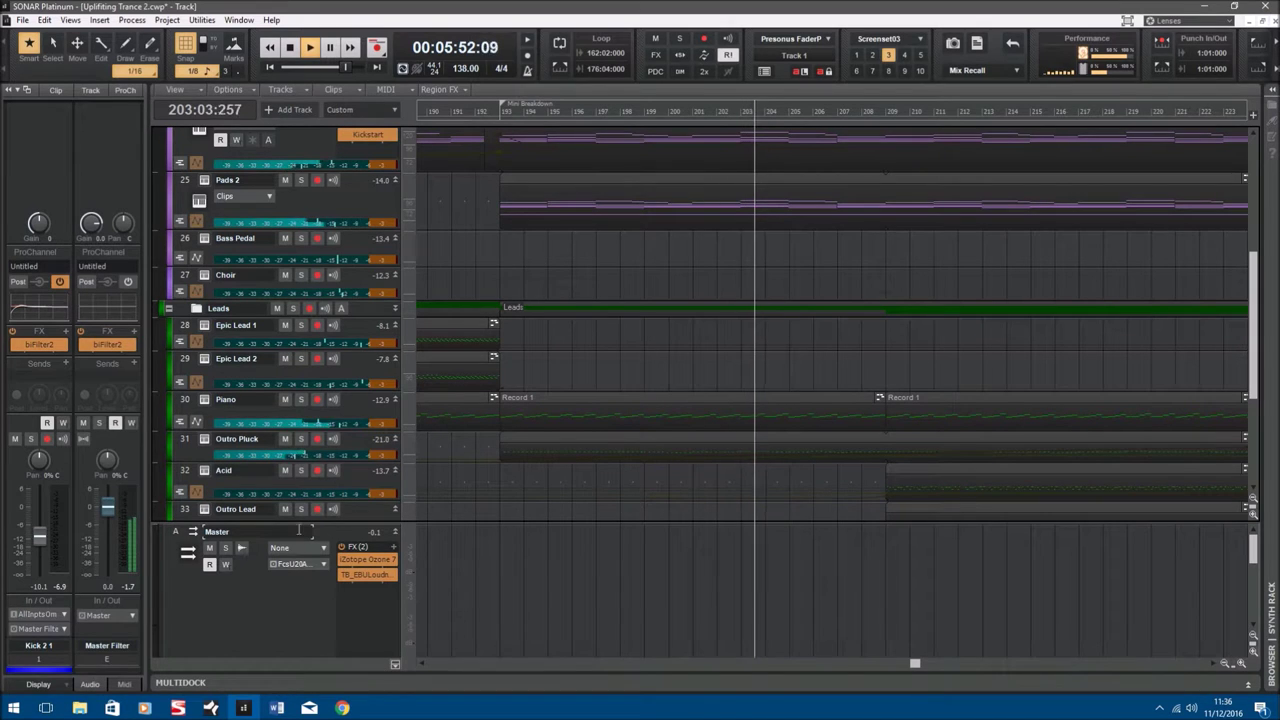
pyautogui.moveTo(298, 521); pyautogui.dragTo(296, 286)
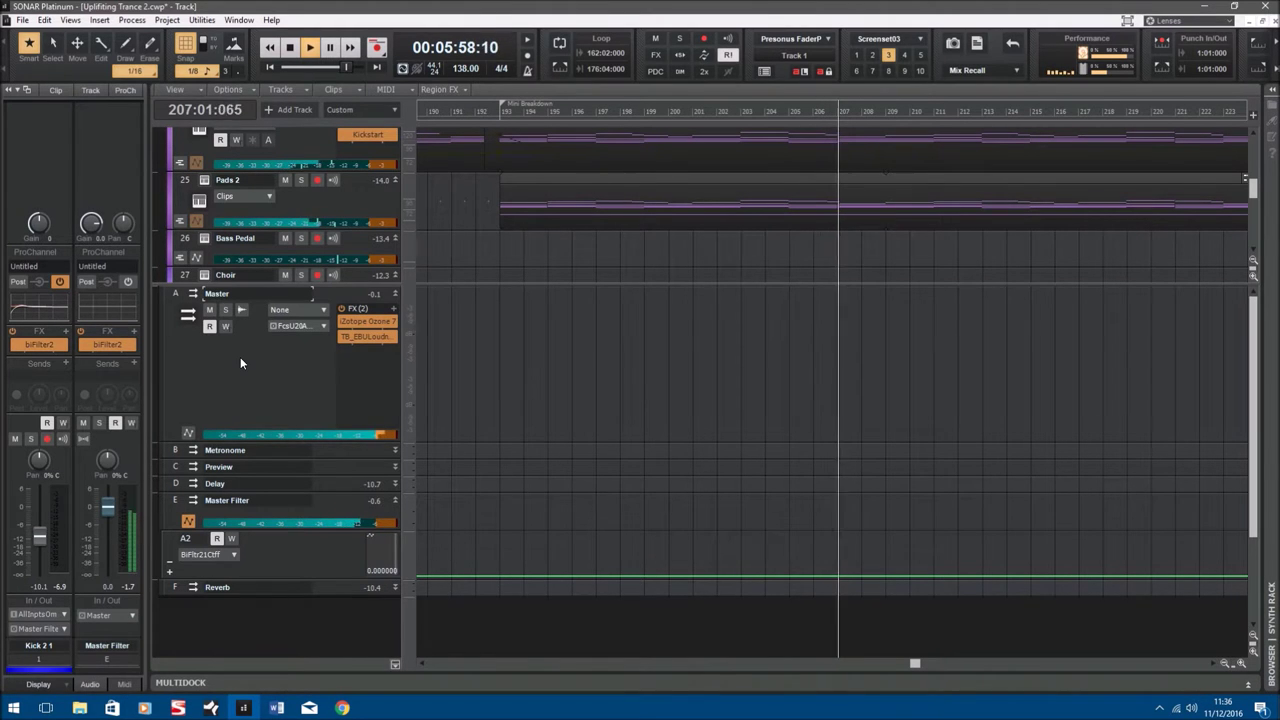
pyautogui.doubleClick(245, 486)
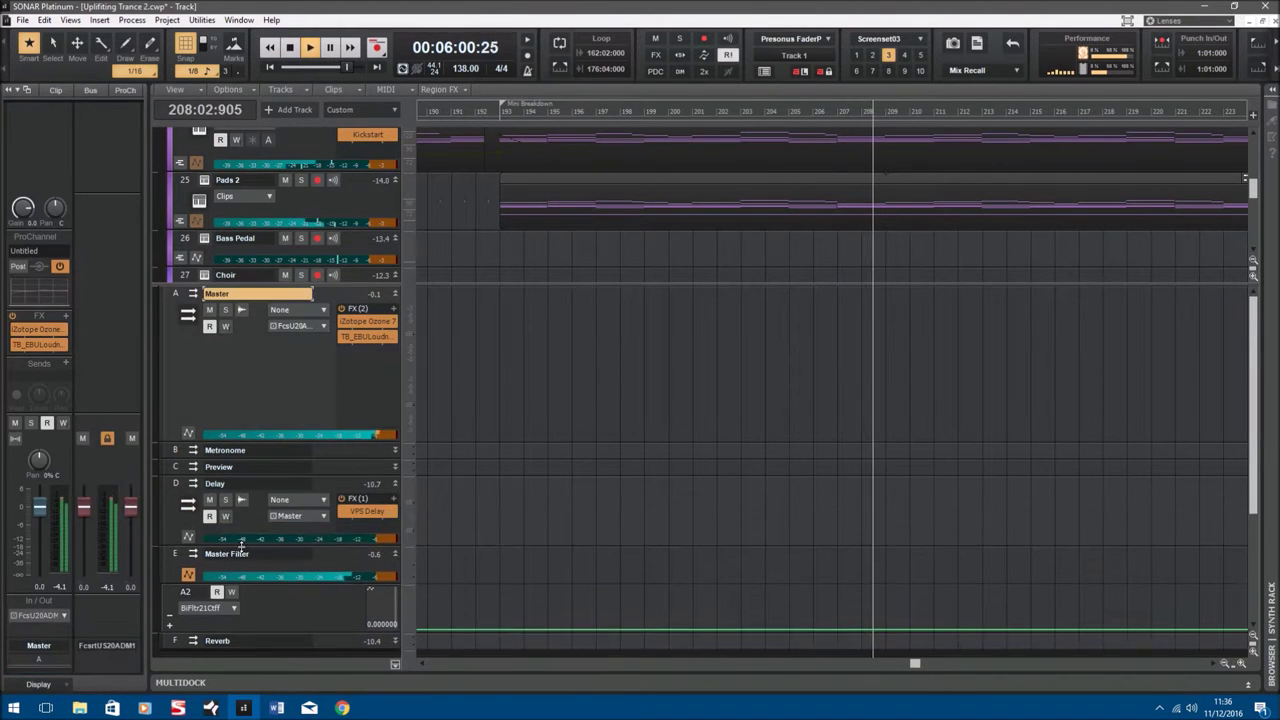
pyautogui.doubleClick(366, 511)
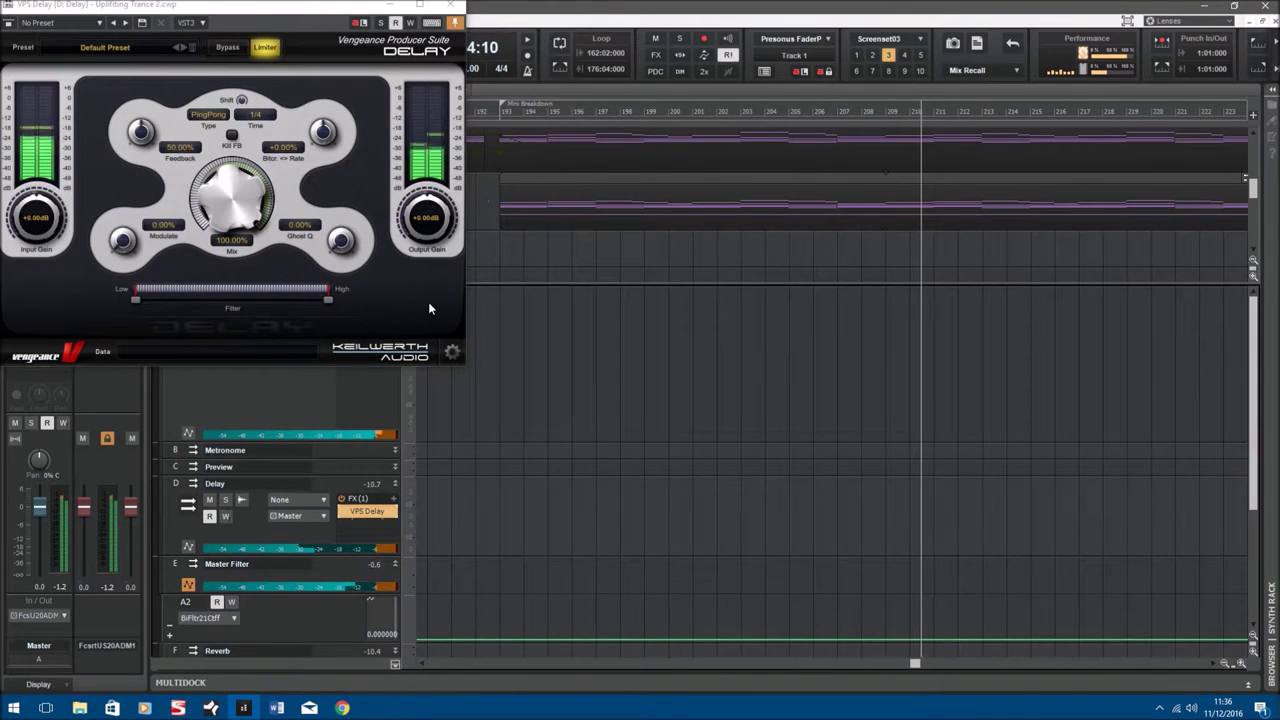
pyautogui.click(452, 6)
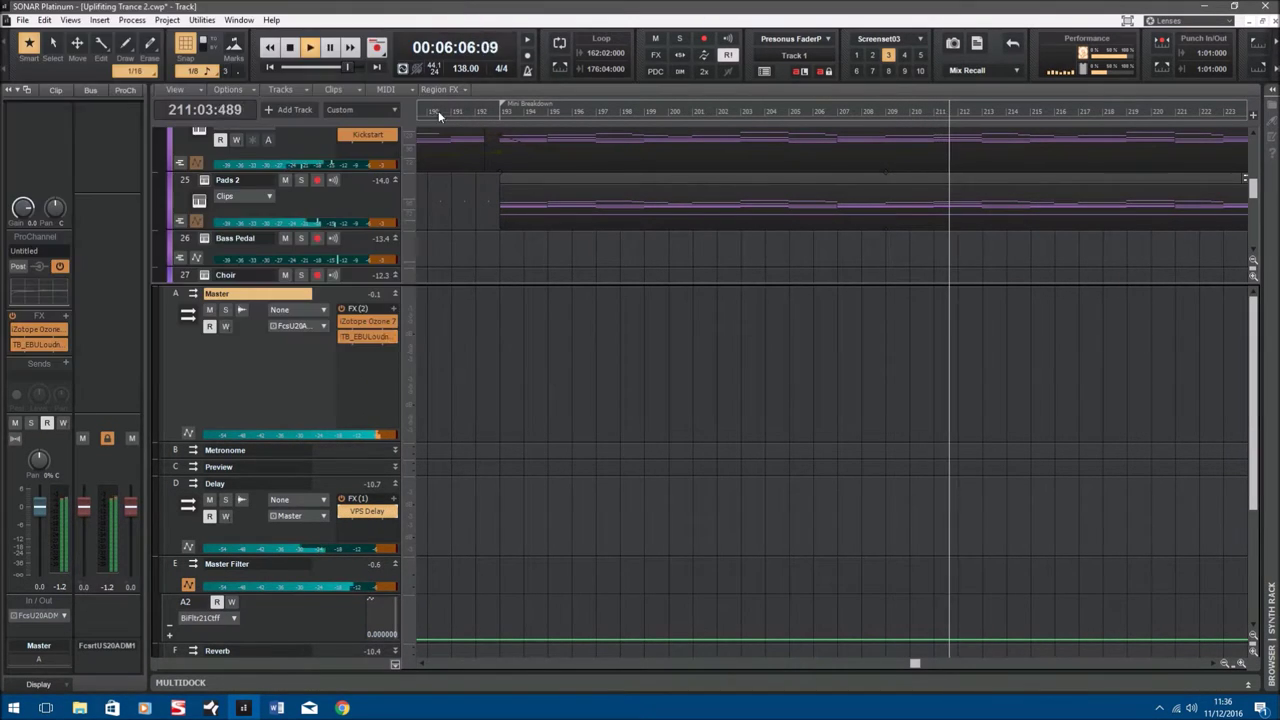
# Expand the Master Filter bus and inspect its biFilter2 settings, closing the plug-in window.
pyautogui.moveTo(339, 592); pyautogui.dragTo(339, 620)
pyautogui.doubleClick(367, 591)
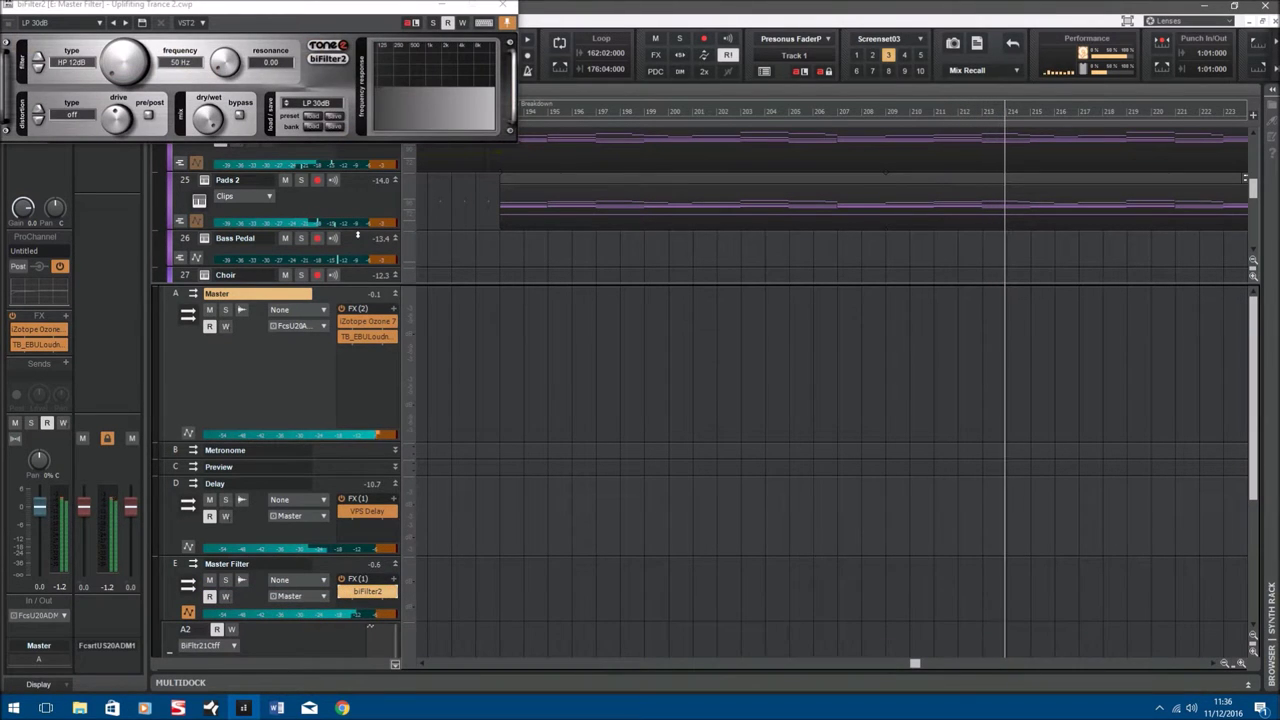
pyautogui.click(503, 8)
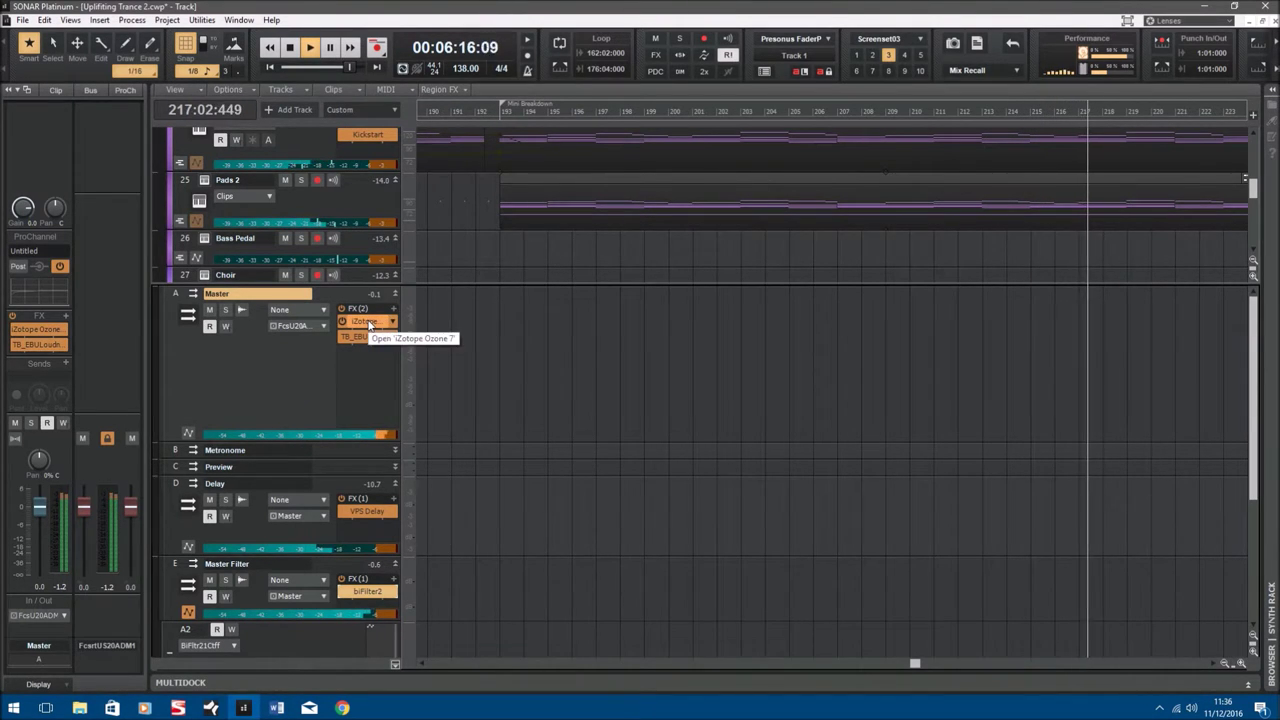
# Shrink the bus pane and inspect the Dune 2 synth patch on the Outro Lead track, closing its window.
pyautogui.moveTo(296, 284); pyautogui.dragTo(298, 472)
pyautogui.scroll(-3, 299, 358)
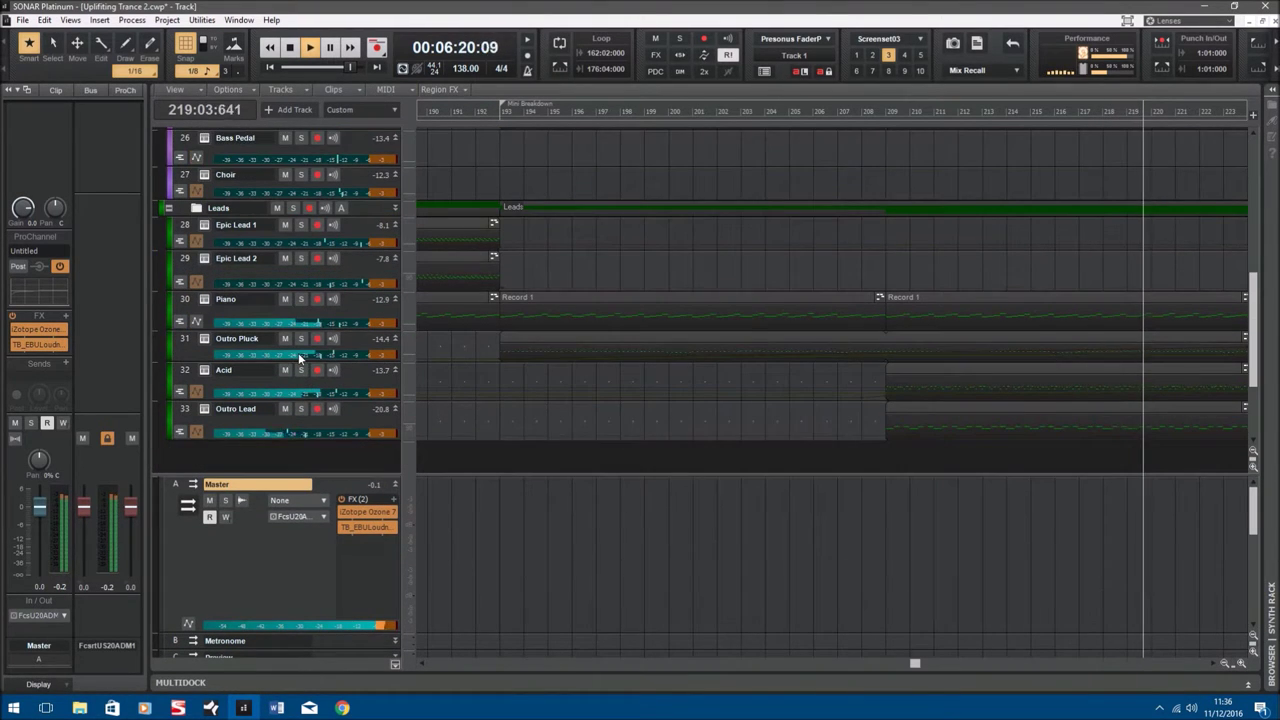
pyautogui.scroll(-1, 299, 358)
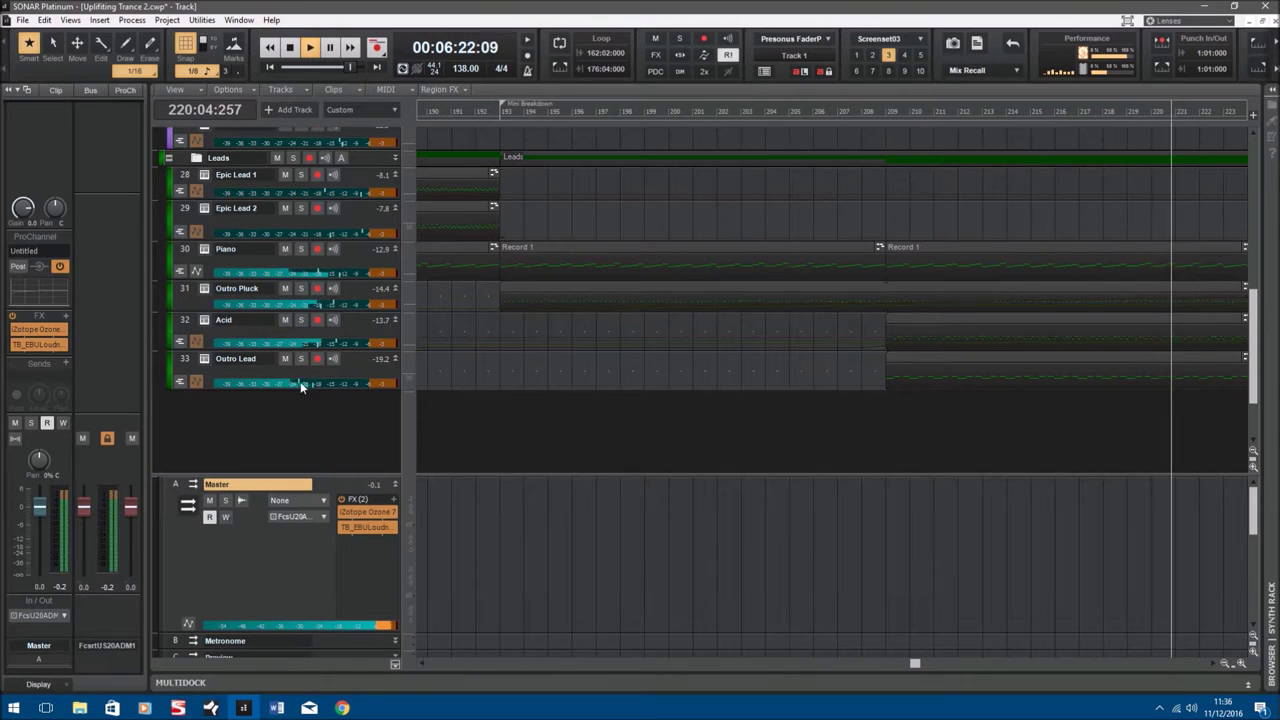
pyautogui.click(206, 361)
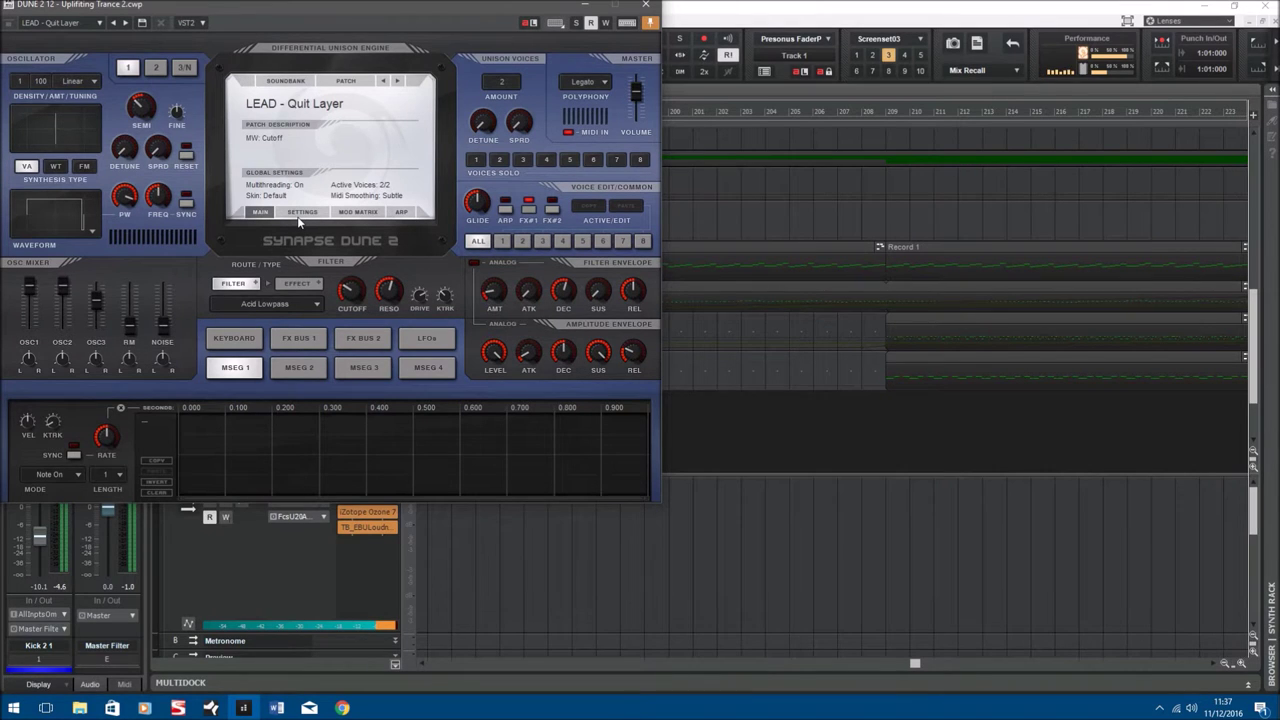
pyautogui.click(648, 7)
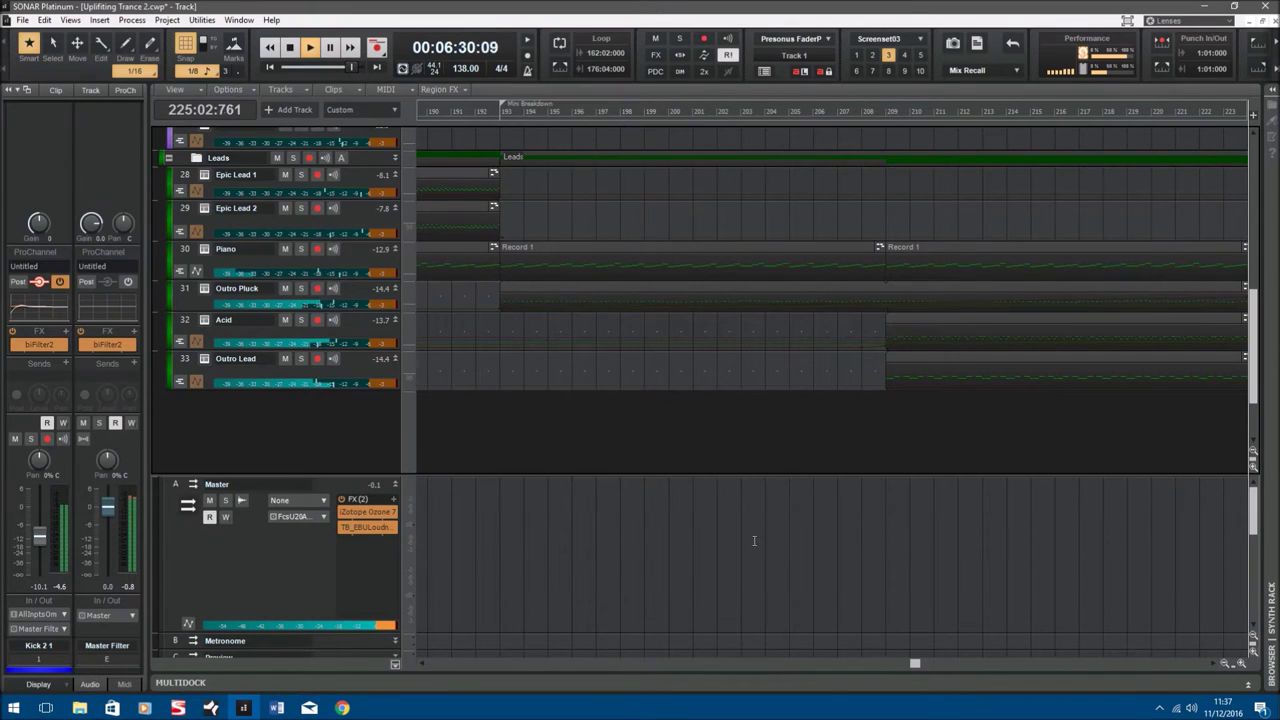
# At the Outro Start section, inspect the Acid track's Dune 2 patch and the Outro Pluck track's Serum patch.
pyautogui.moveTo(914, 664); pyautogui.dragTo(993, 671)
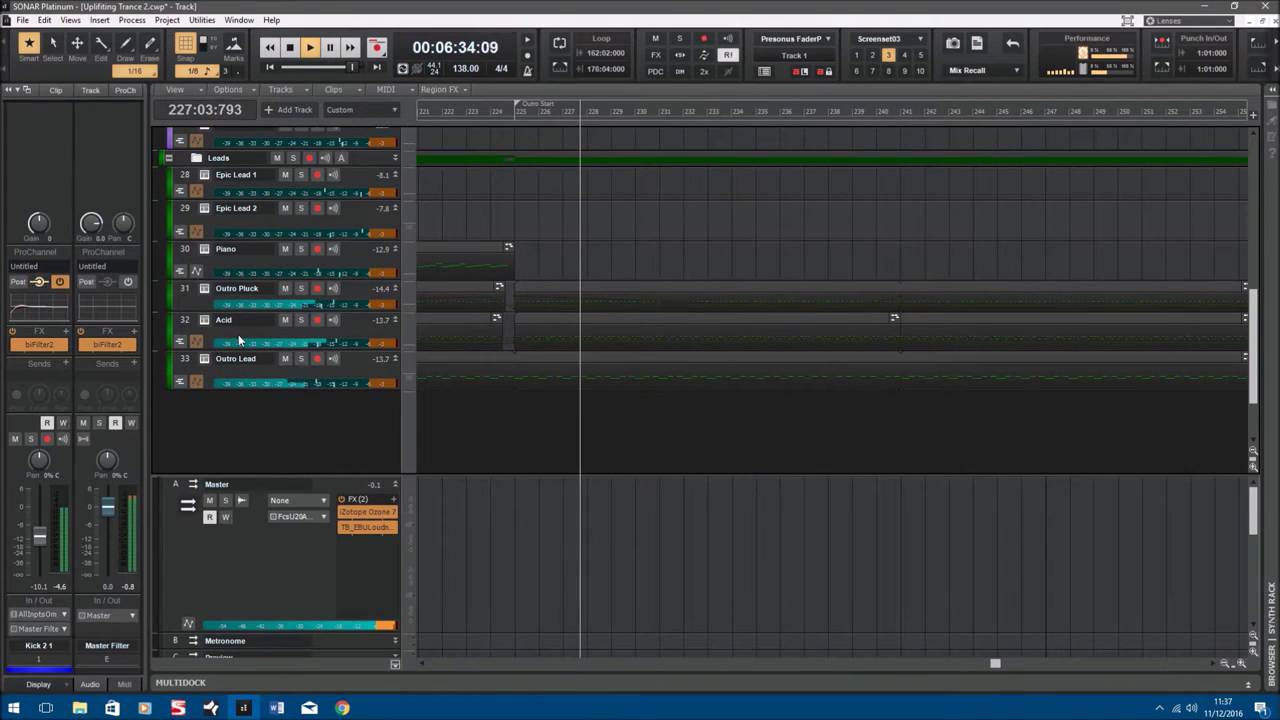
pyautogui.click(206, 321)
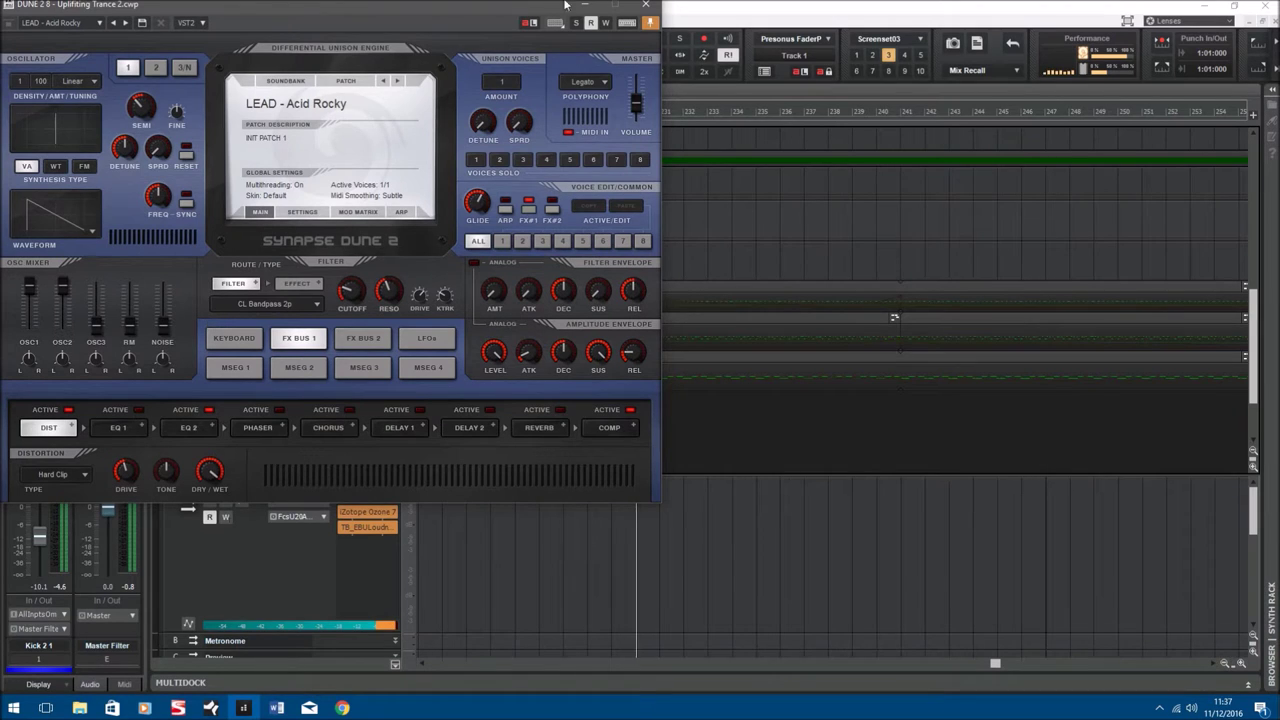
pyautogui.click(647, 6)
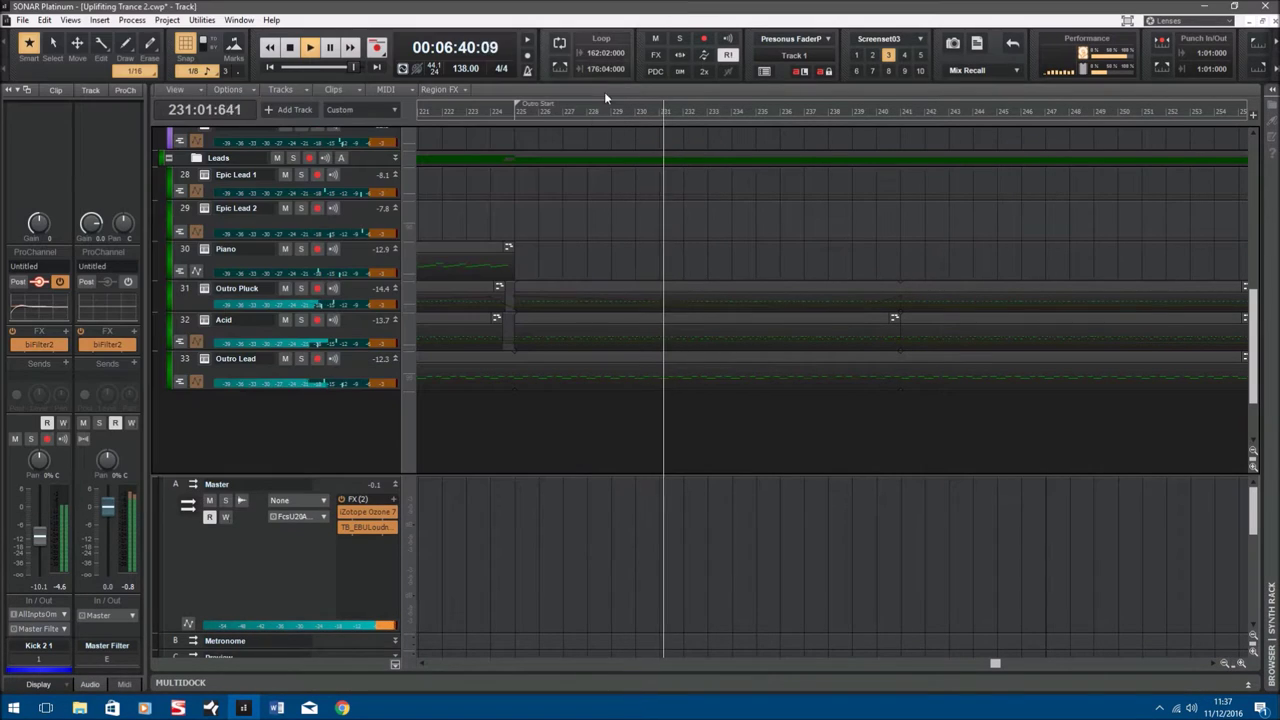
pyautogui.click(205, 287)
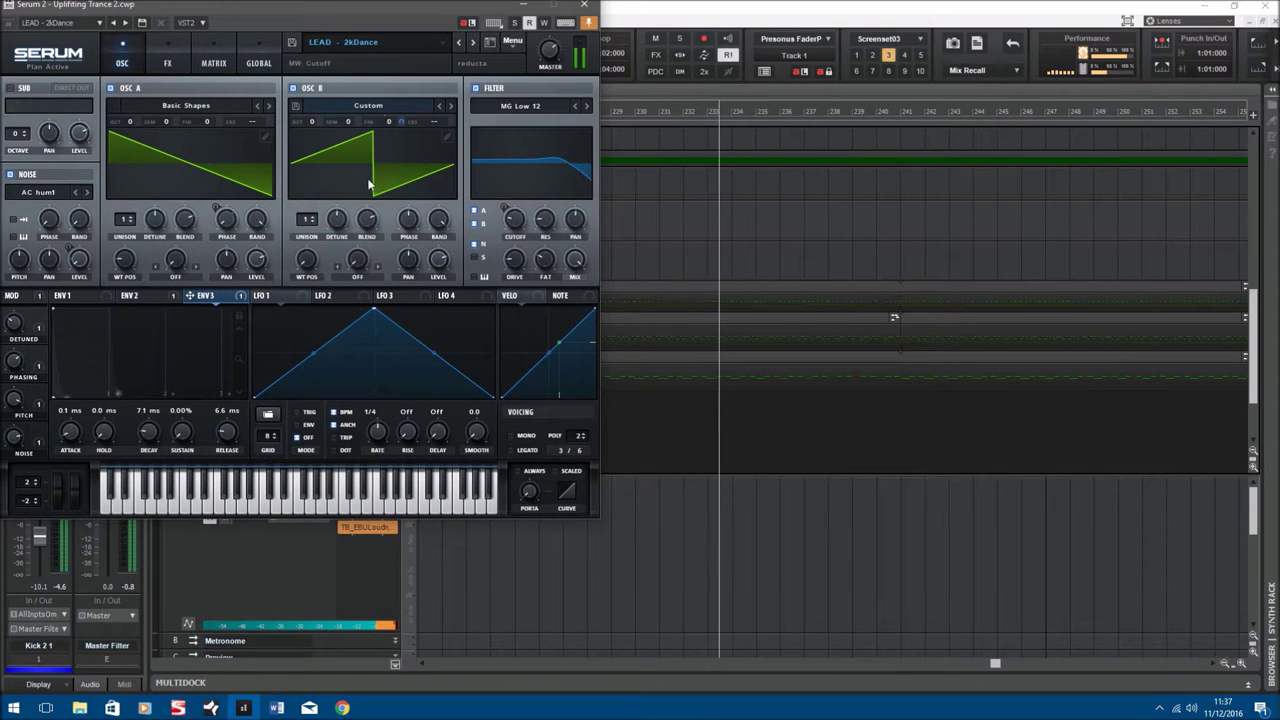
pyautogui.click(587, 6)
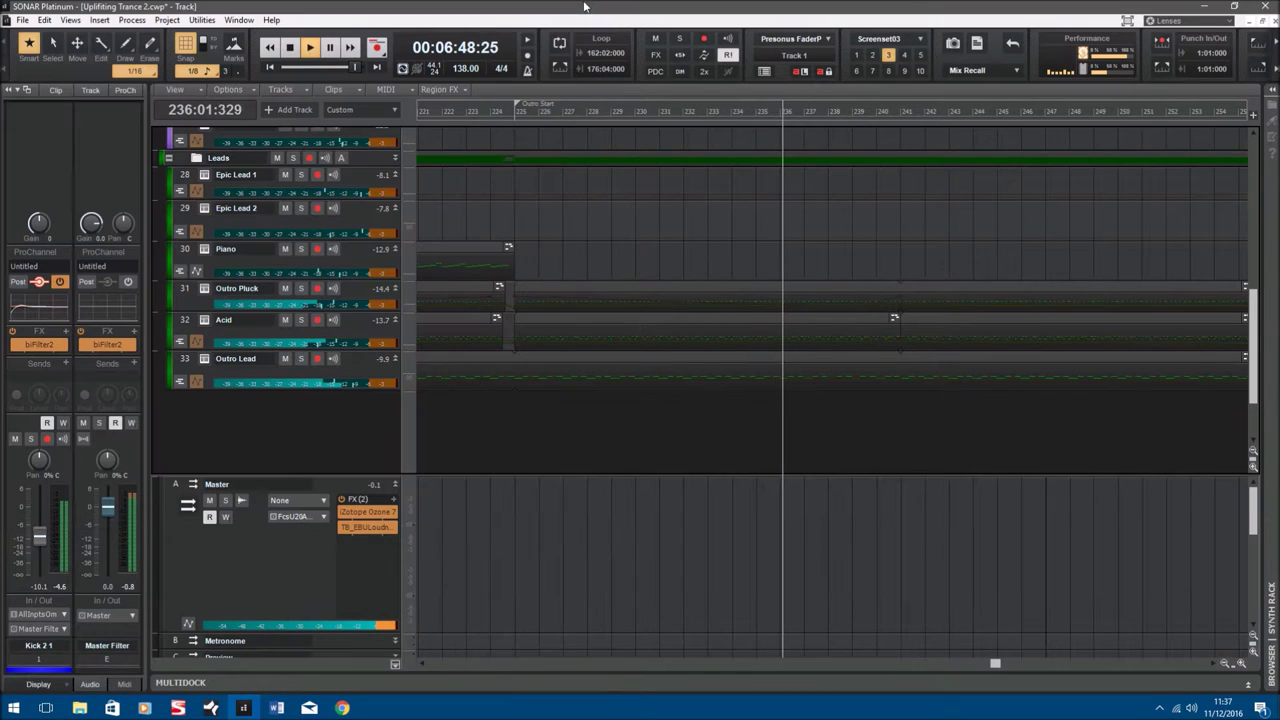
# Open the Master bus's iZotope Ozone 7 and TB_EBULoudness plug-ins and arrange their windows side by side.
pyautogui.click(367, 512)
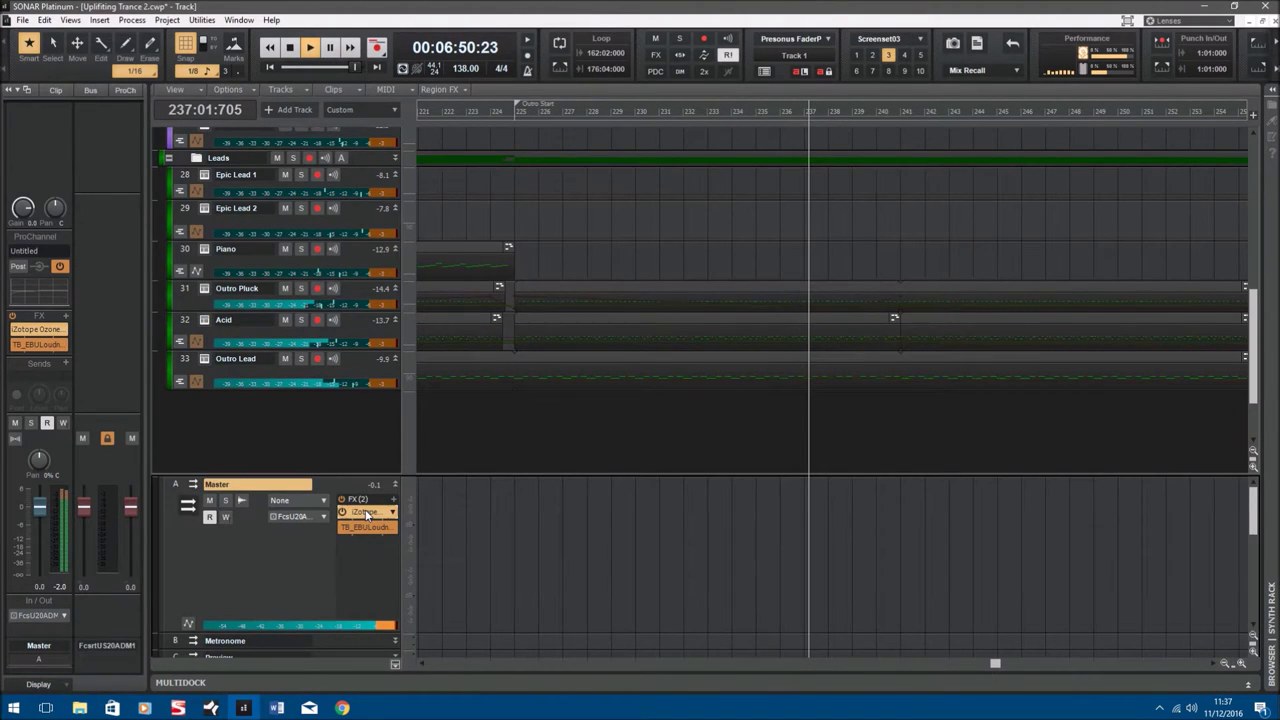
pyautogui.doubleClick(366, 513)
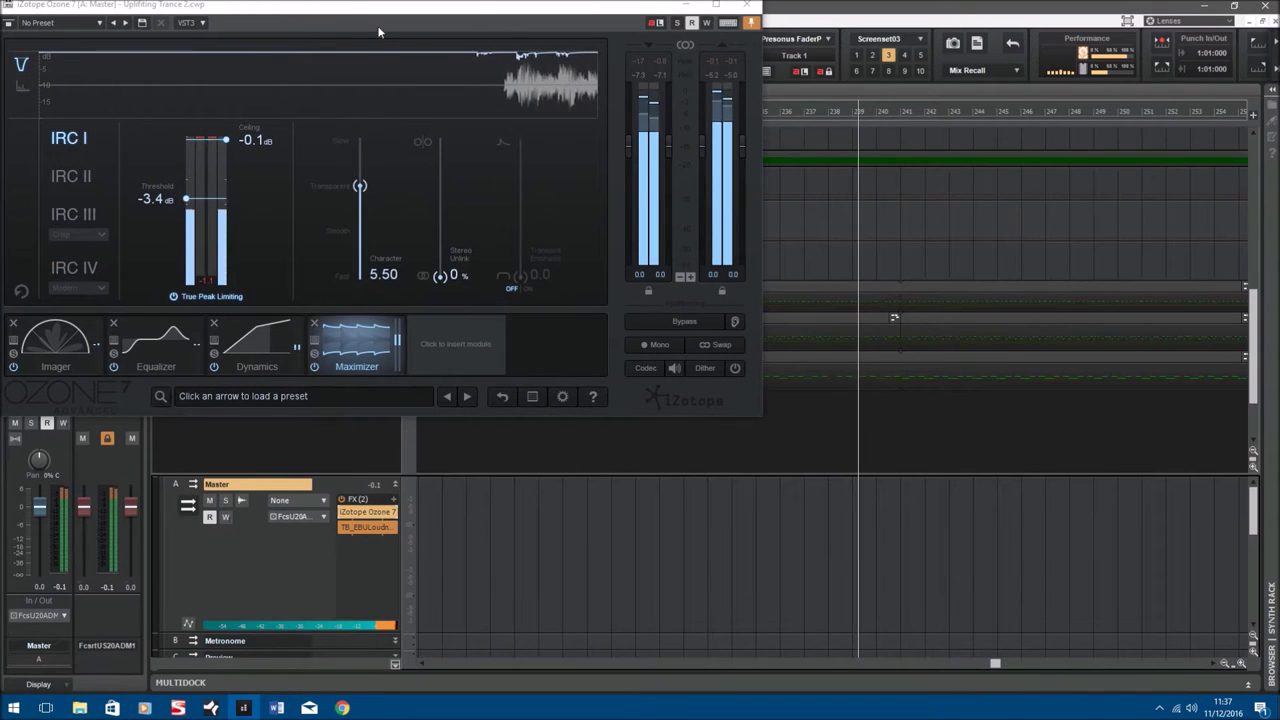
pyautogui.moveTo(377, 12); pyautogui.dragTo(812, 180)
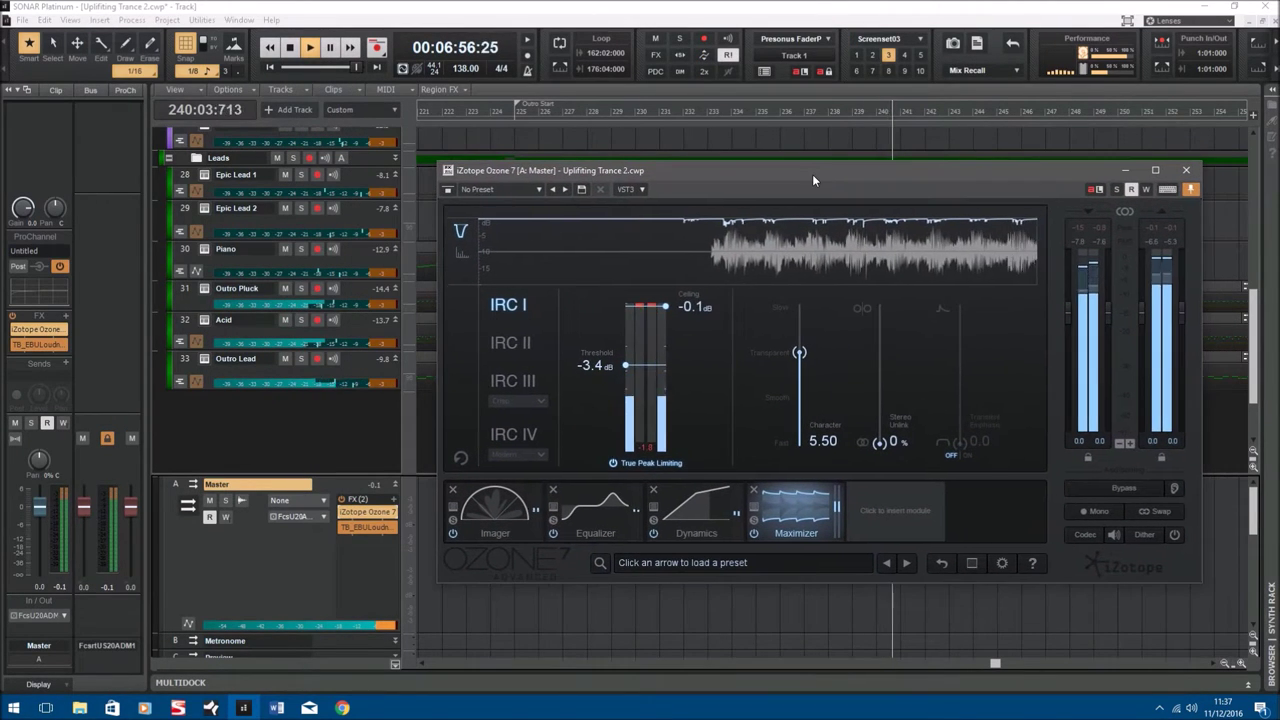
pyautogui.doubleClick(364, 528)
pyautogui.moveTo(218, 5); pyautogui.dragTo(241, 175)
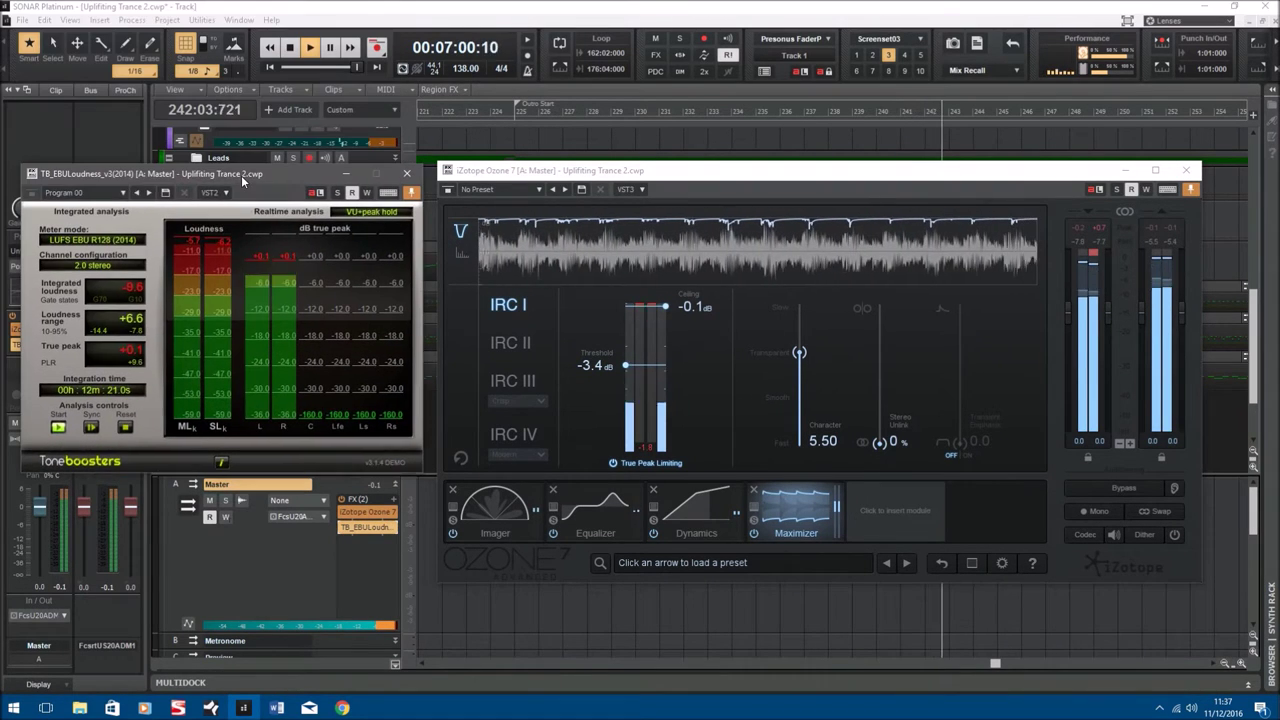
# Inspect Ozone 7's Imager stereo widths and Equalizer curve on the Master bus while following playback in the timeline.
pyautogui.click(490, 510)
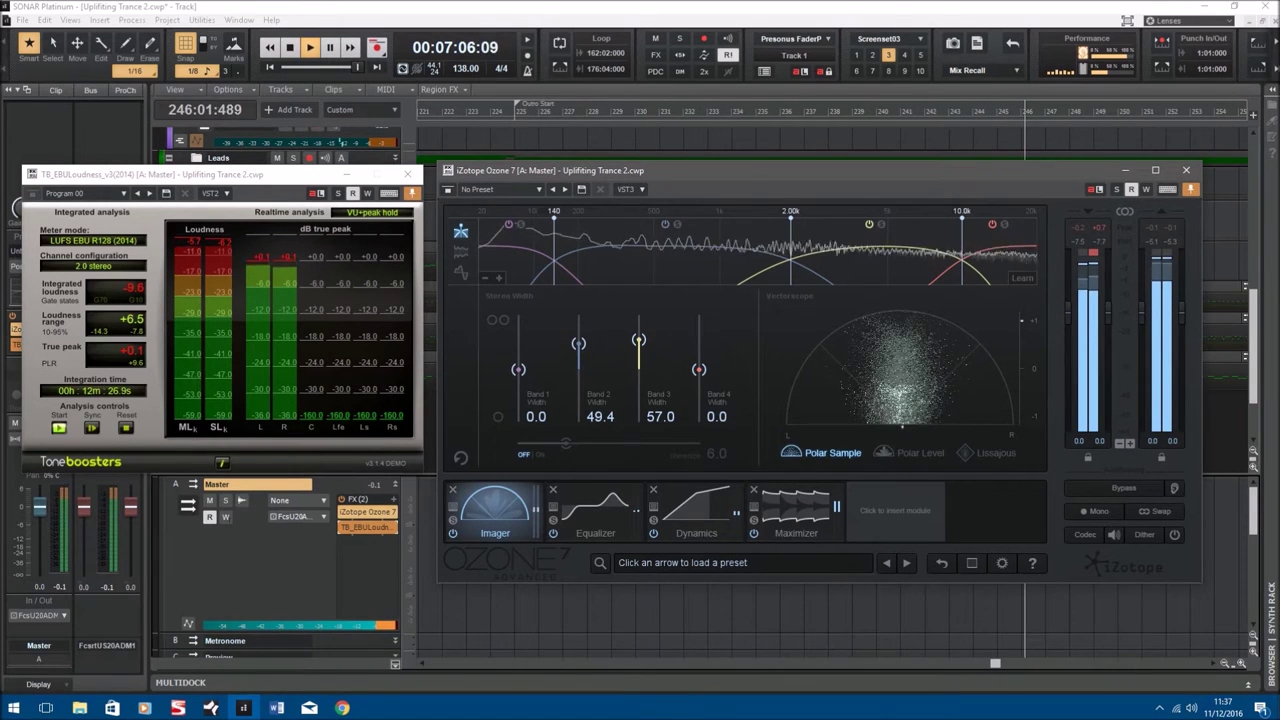
pyautogui.moveTo(993, 665); pyautogui.dragTo(1058, 667)
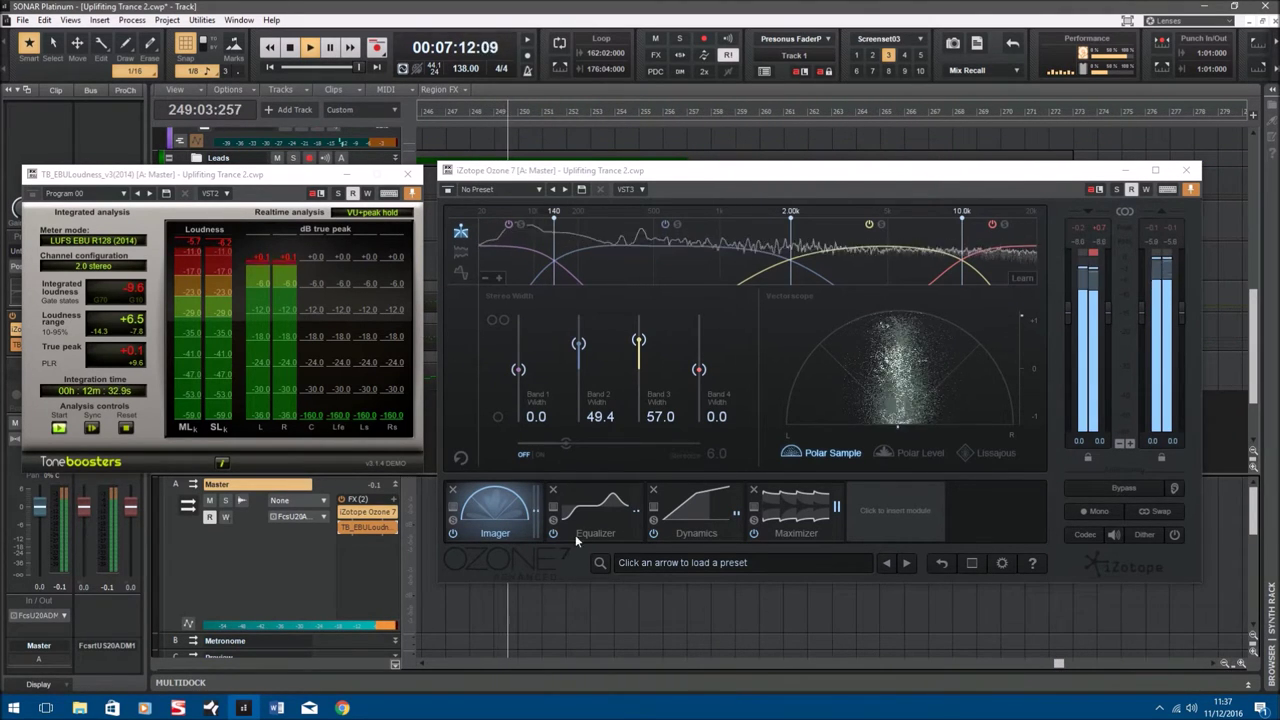
pyautogui.click(607, 519)
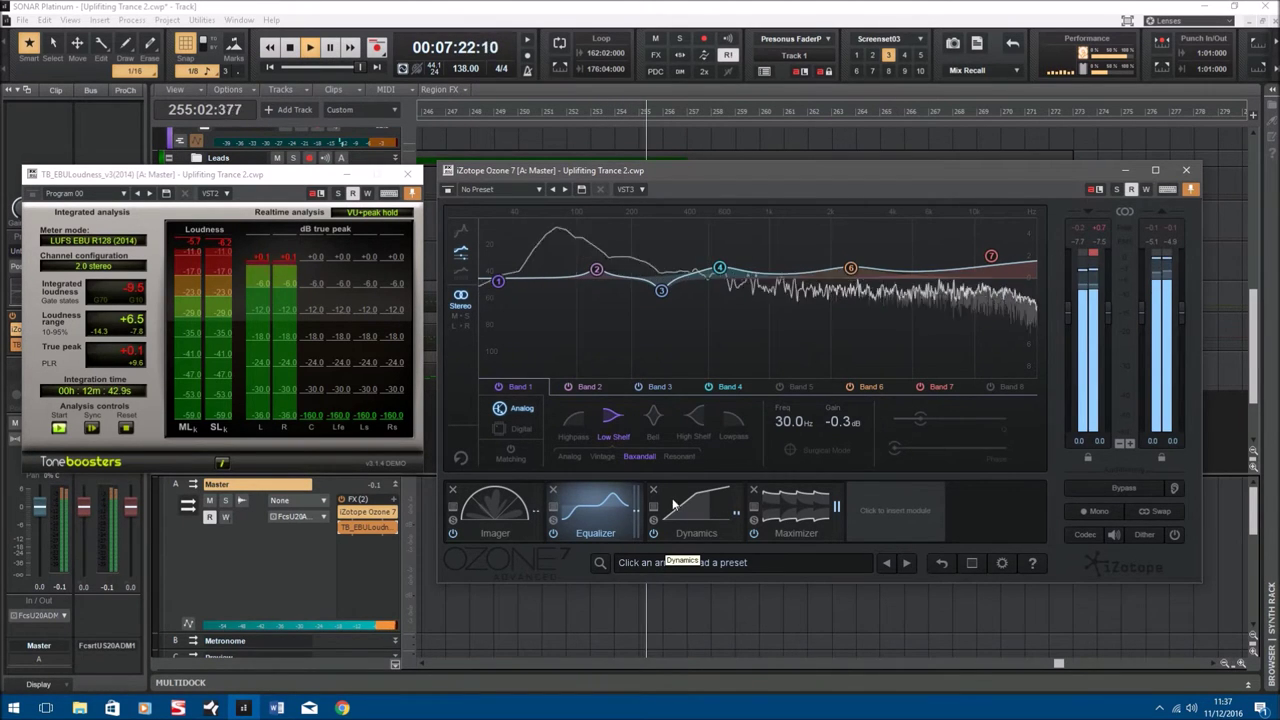
# Inspect Ozone 7's Dynamics module, reviewing the compressor settings of bands 1, 3 and 4.
pyautogui.click(697, 508)
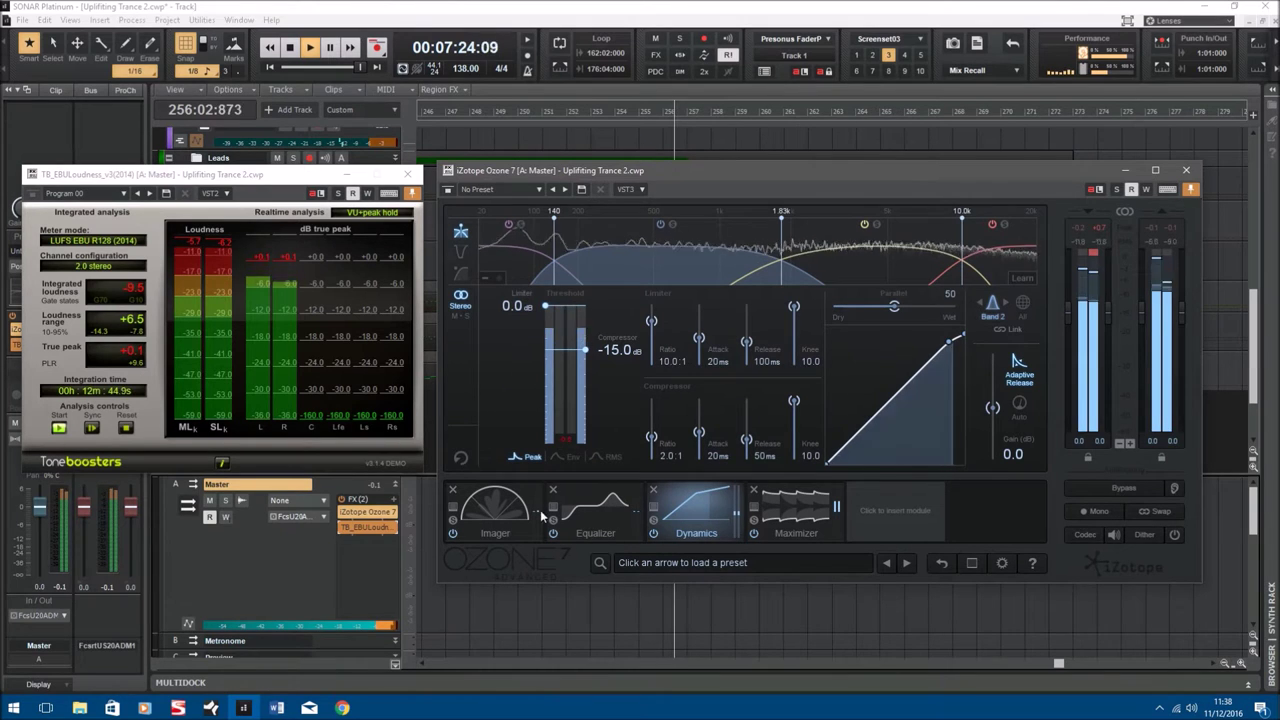
pyautogui.click(522, 269)
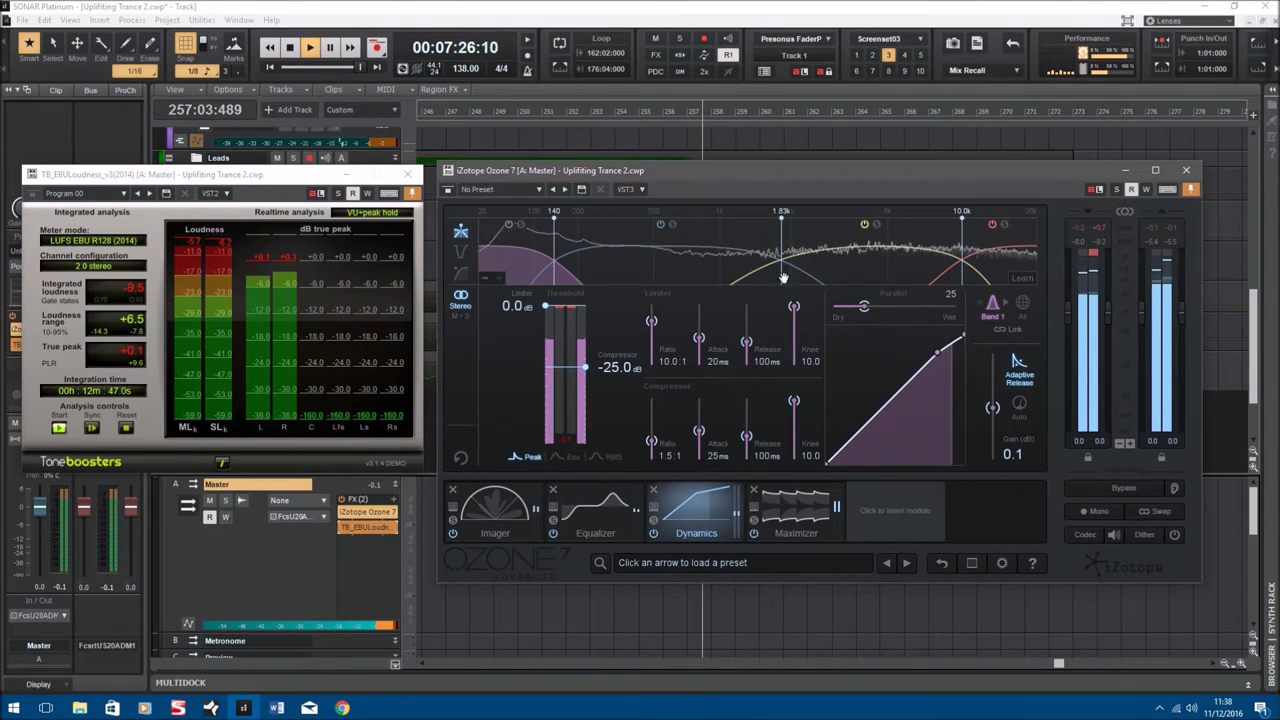
pyautogui.click(857, 264)
pyautogui.click(993, 259)
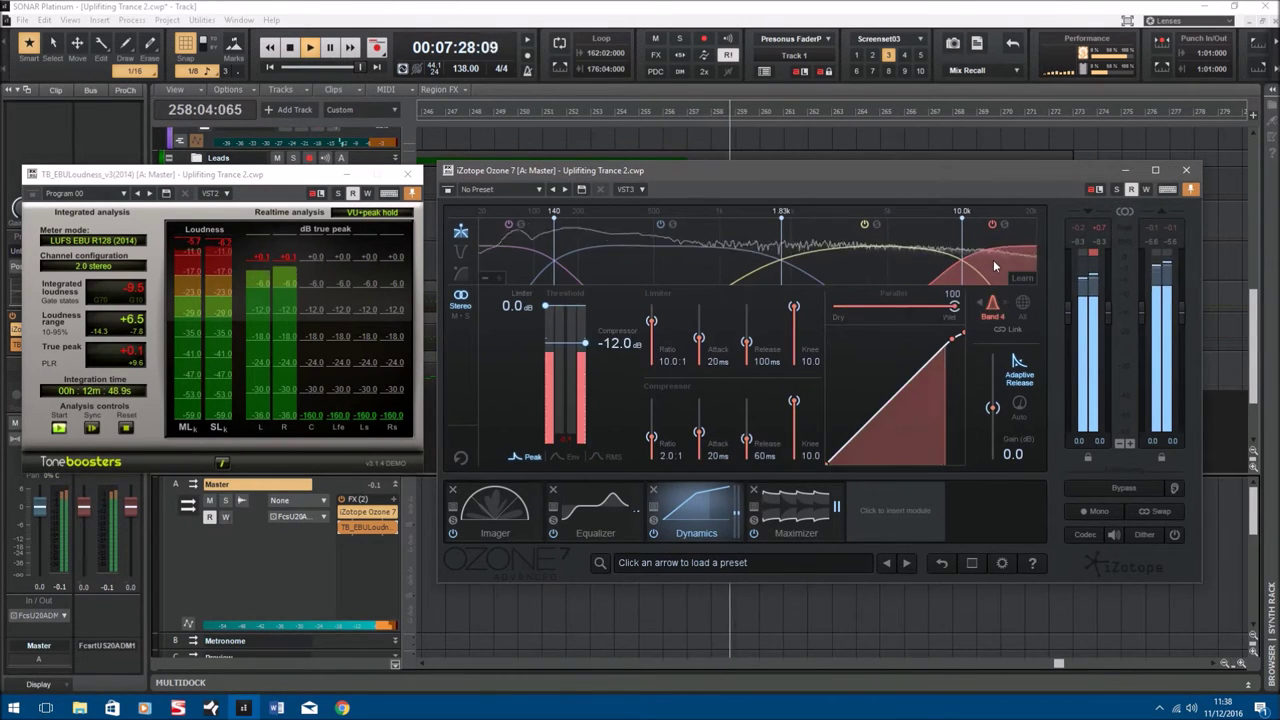
# Review Ozone 7's Maximizer settings and close both the TB_EBULoudness and Ozone 7 windows.
pyautogui.click(813, 522)
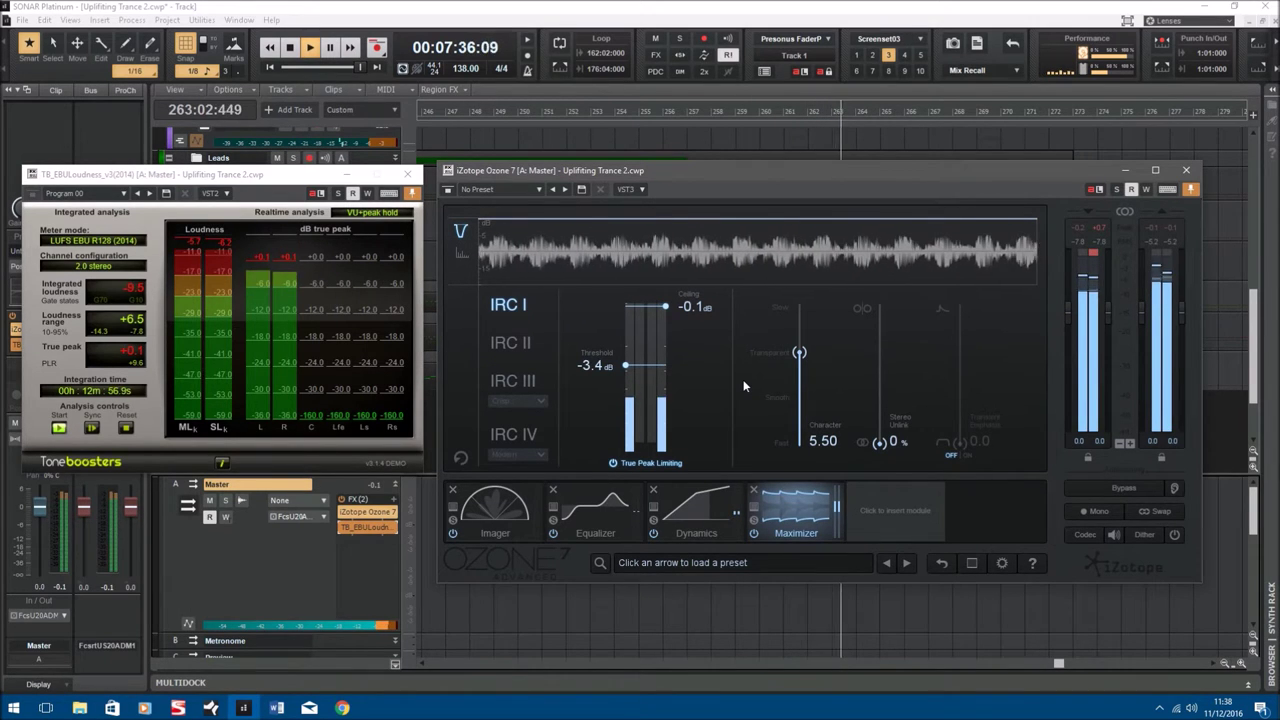
pyautogui.click(407, 174)
pyautogui.moveTo(684, 170); pyautogui.dragTo(348, 131)
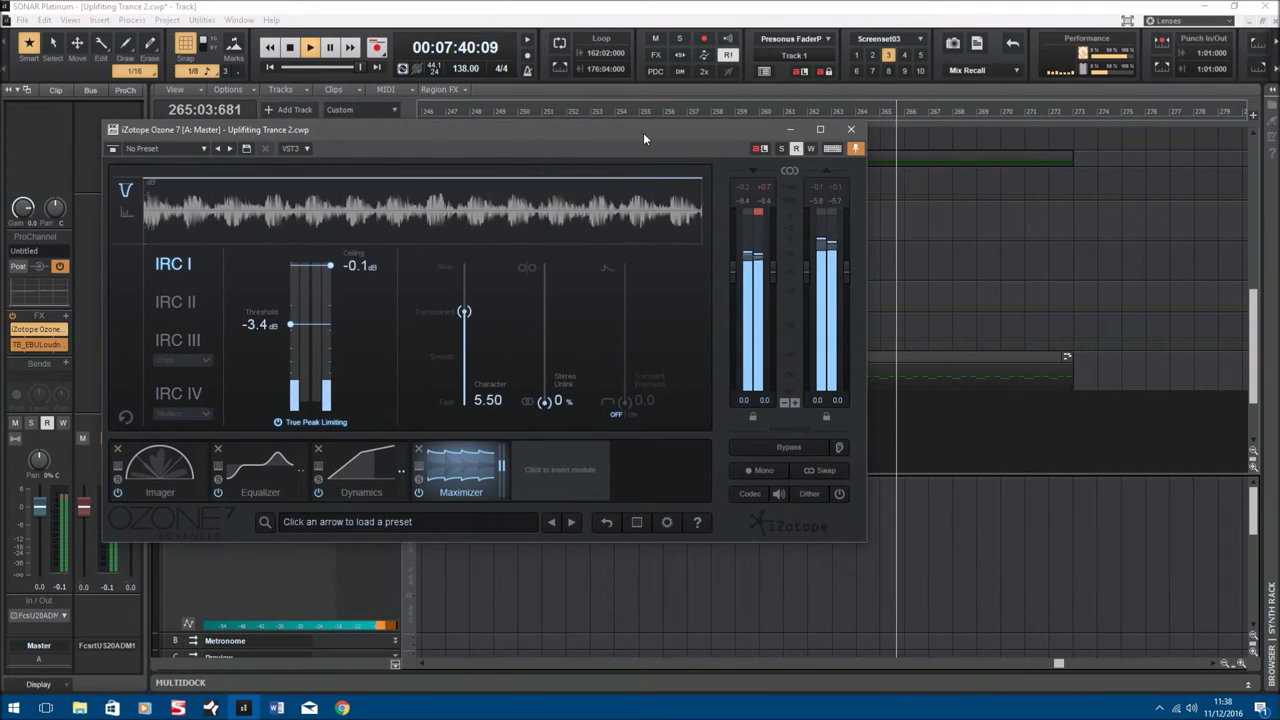
pyautogui.click(849, 128)
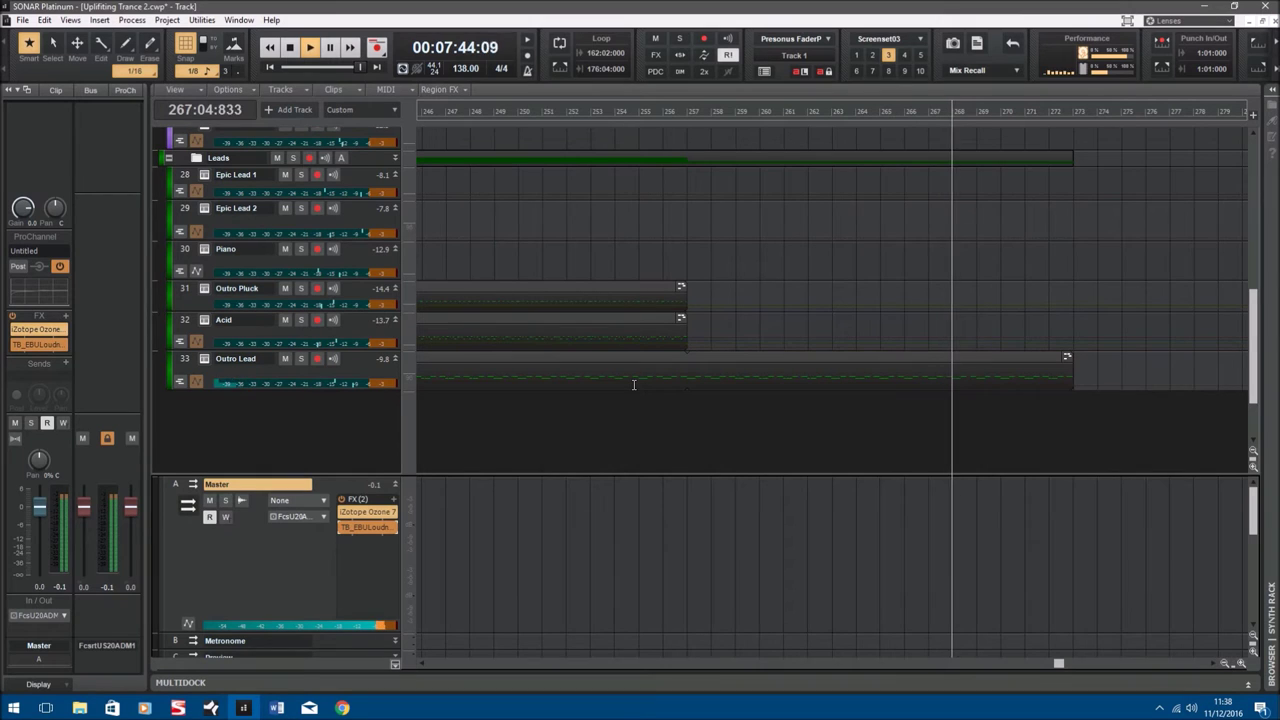
# Inspect the biFilter2 effect on the Kick 2 1 track during the outro, closing its window.
pyautogui.scroll(10, 633, 384)
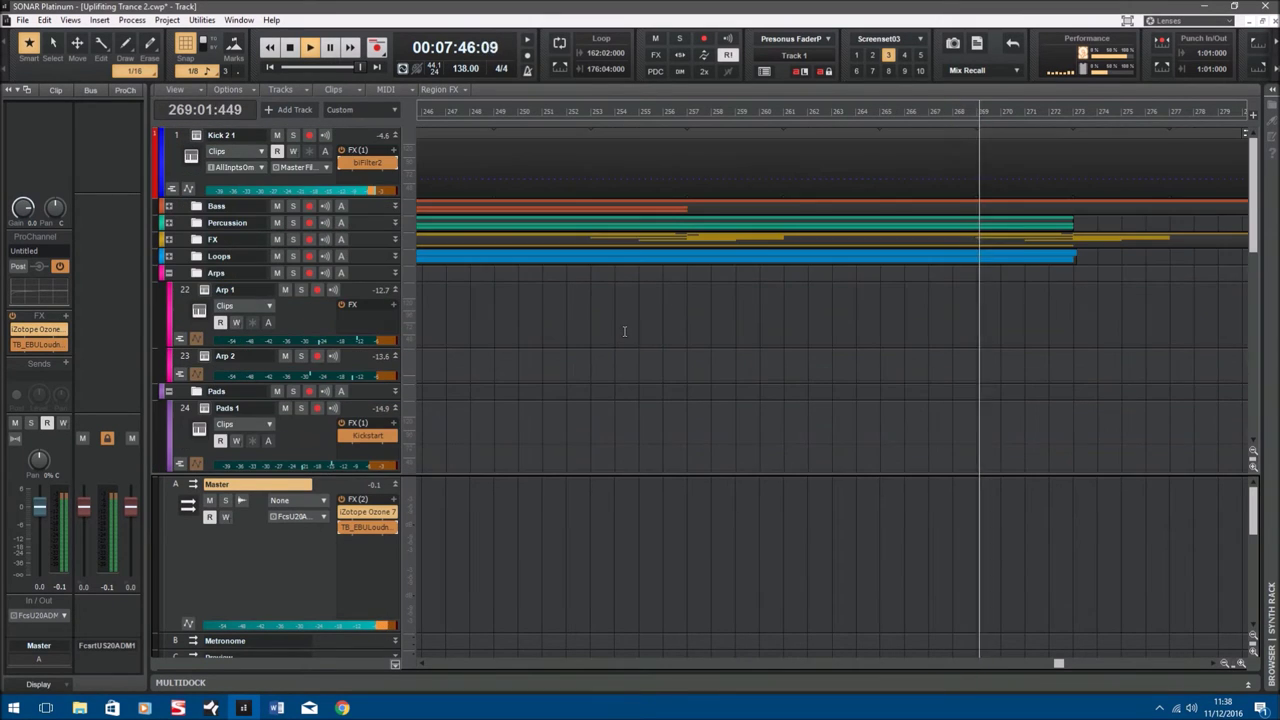
pyautogui.doubleClick(367, 162)
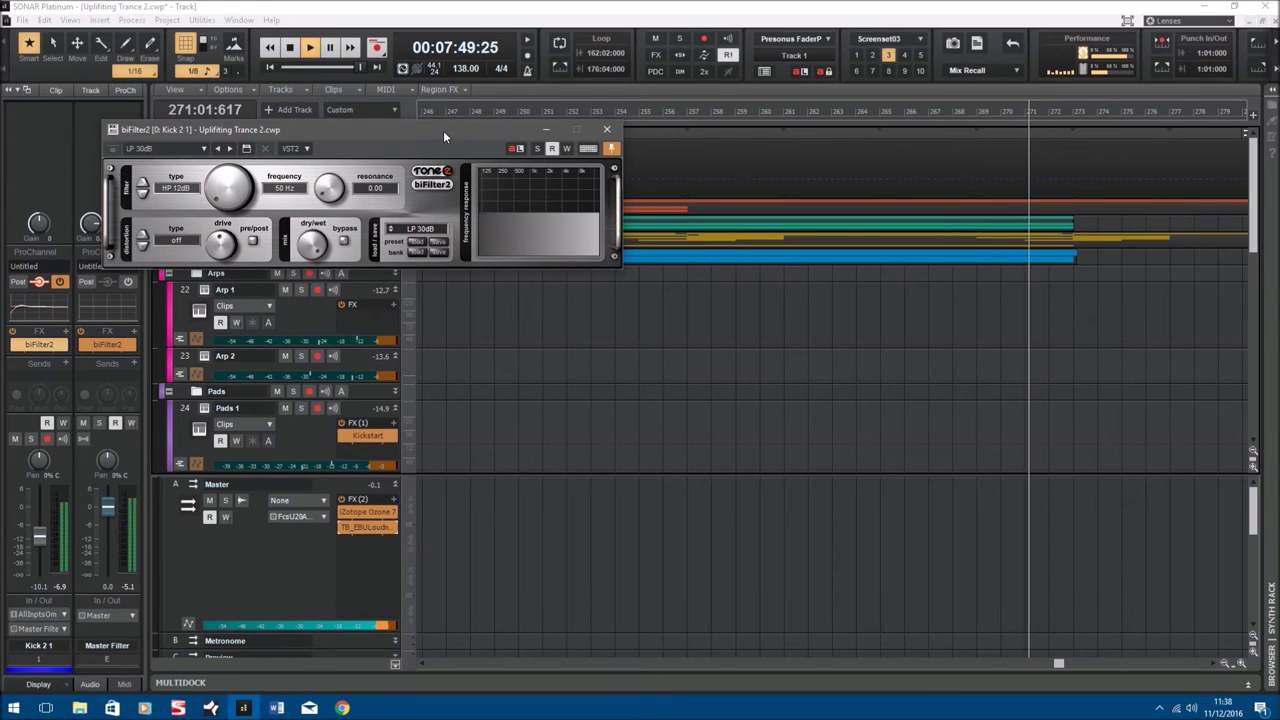
pyautogui.click(606, 129)
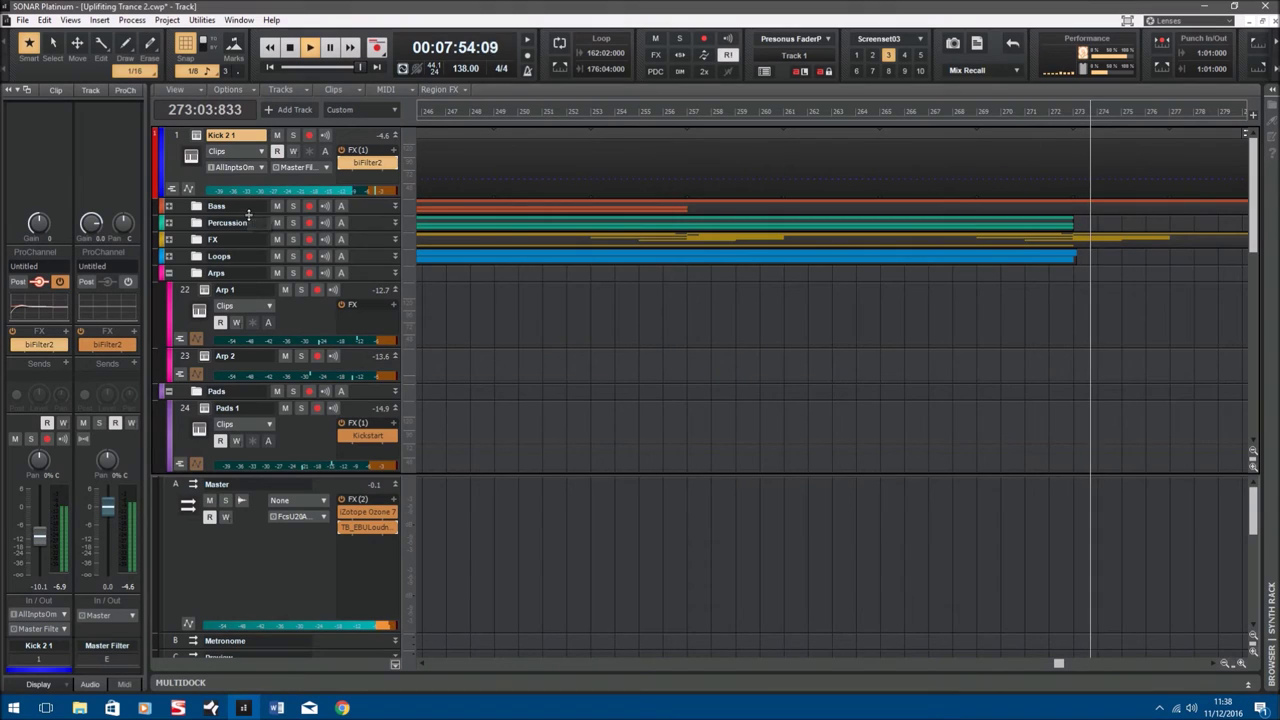
# Expand the Bass folder and watch the Sub Bass track's biFilter2 automation toward the End marker, closing the plug-in window.
pyautogui.click(168, 205)
pyautogui.click(168, 205)
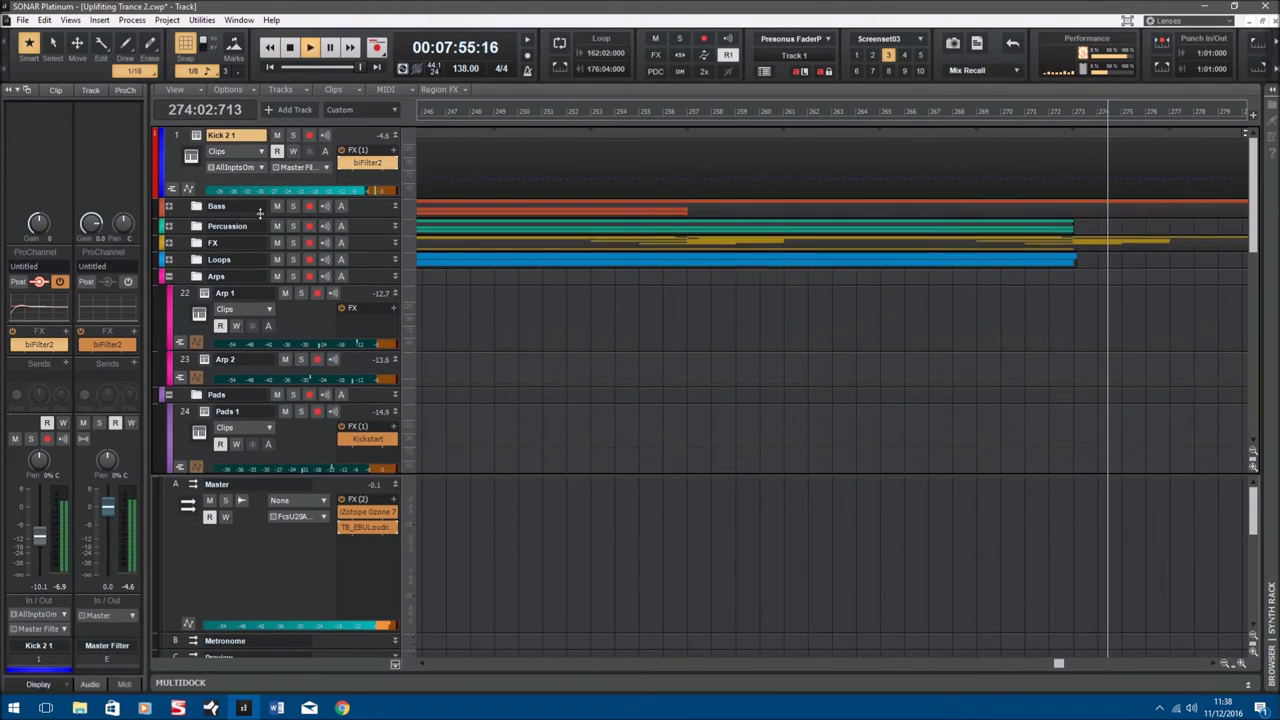
pyautogui.click(168, 205)
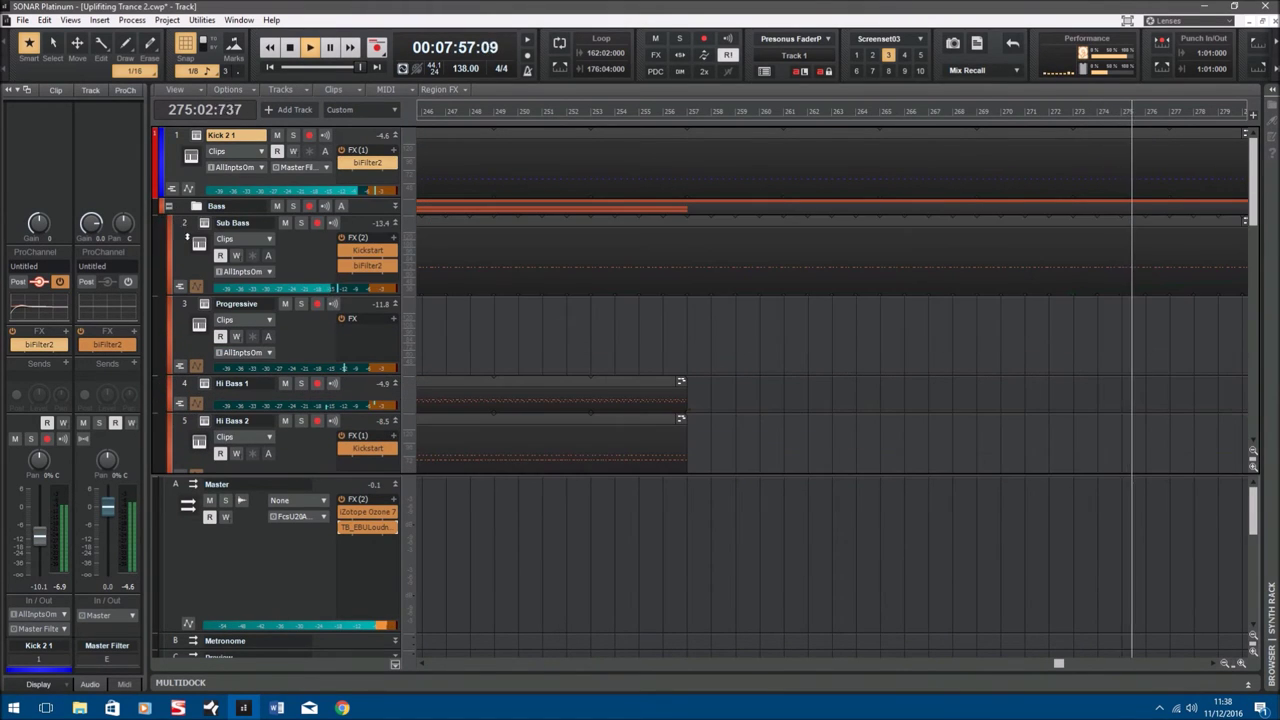
pyautogui.doubleClick(367, 266)
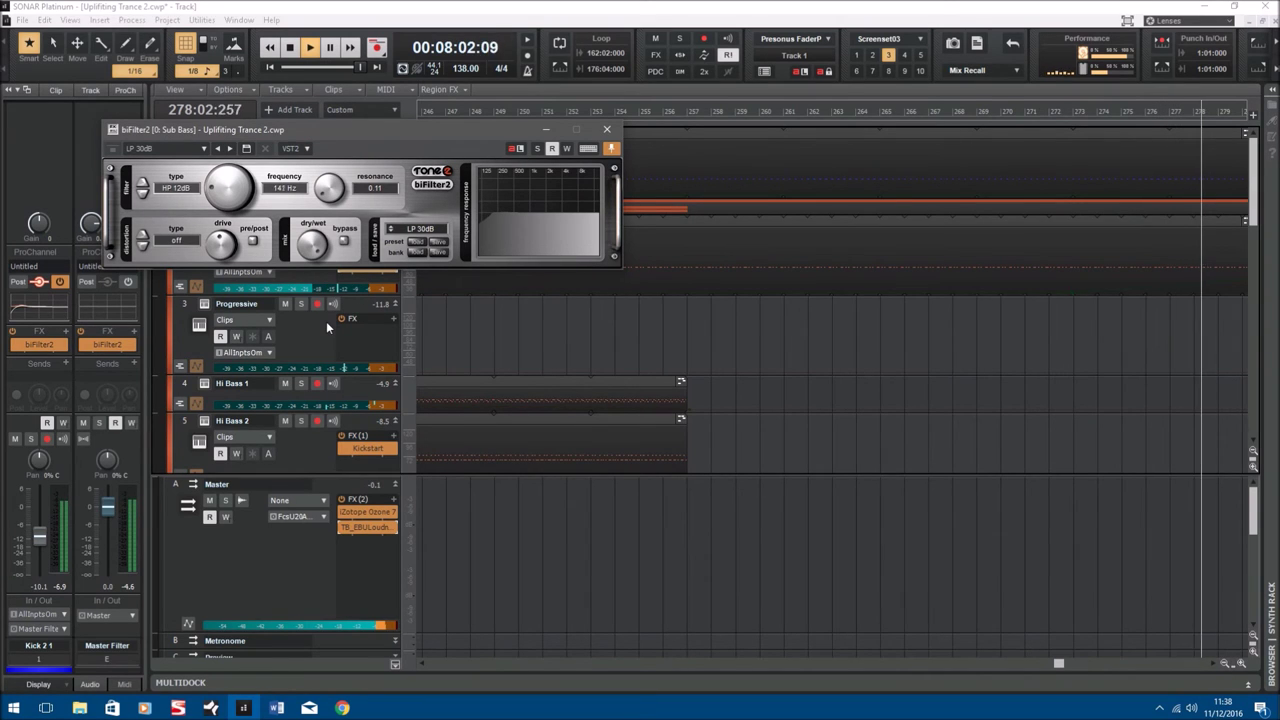
pyautogui.moveTo(1060, 668); pyautogui.dragTo(1114, 670)
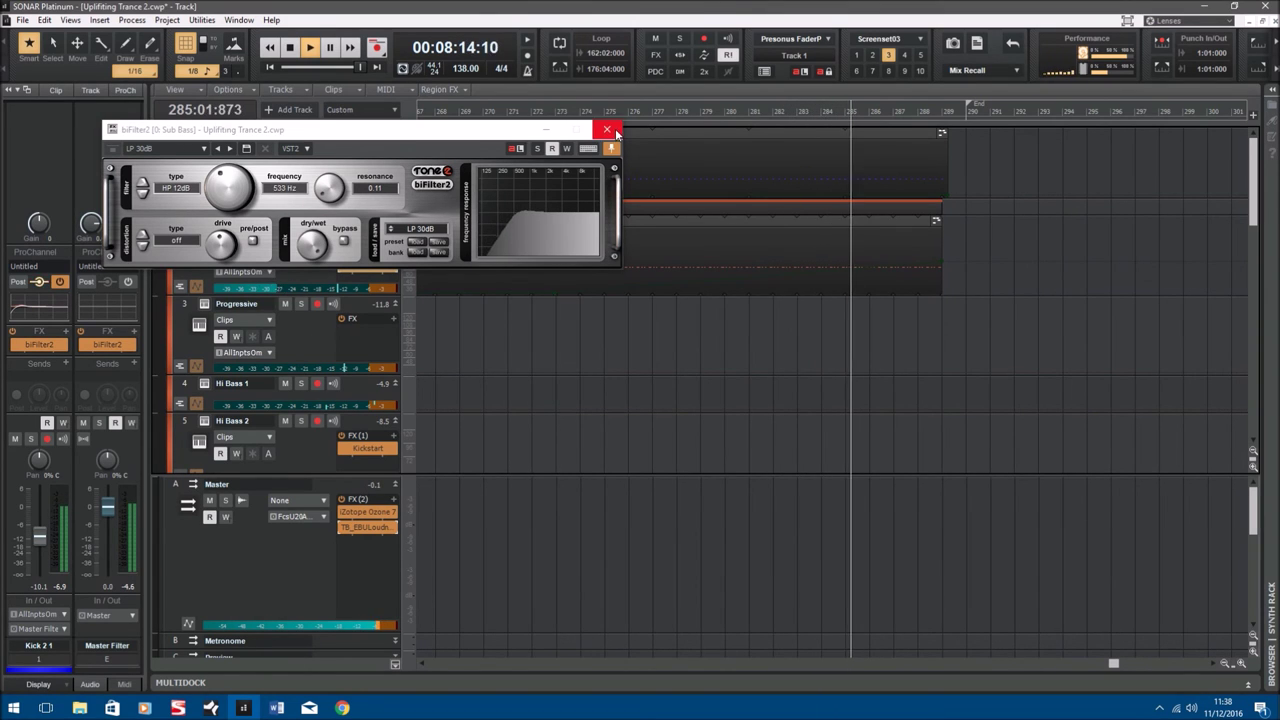
pyautogui.click(607, 130)
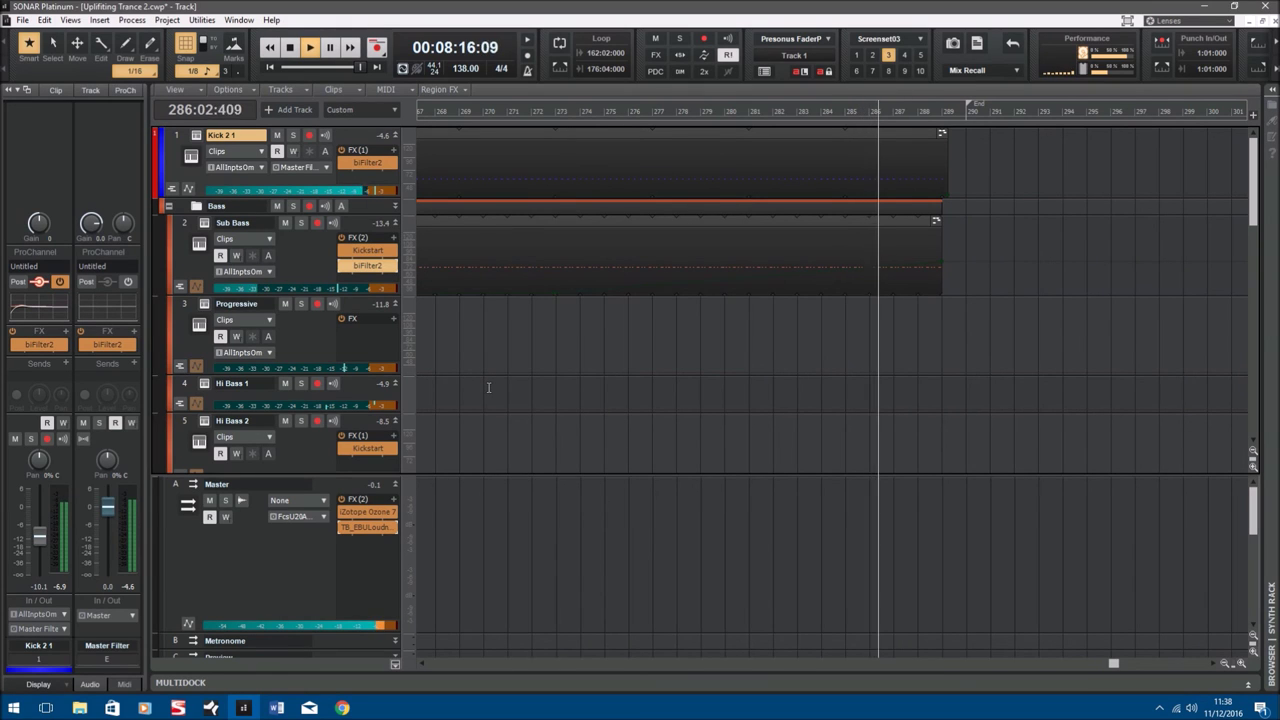